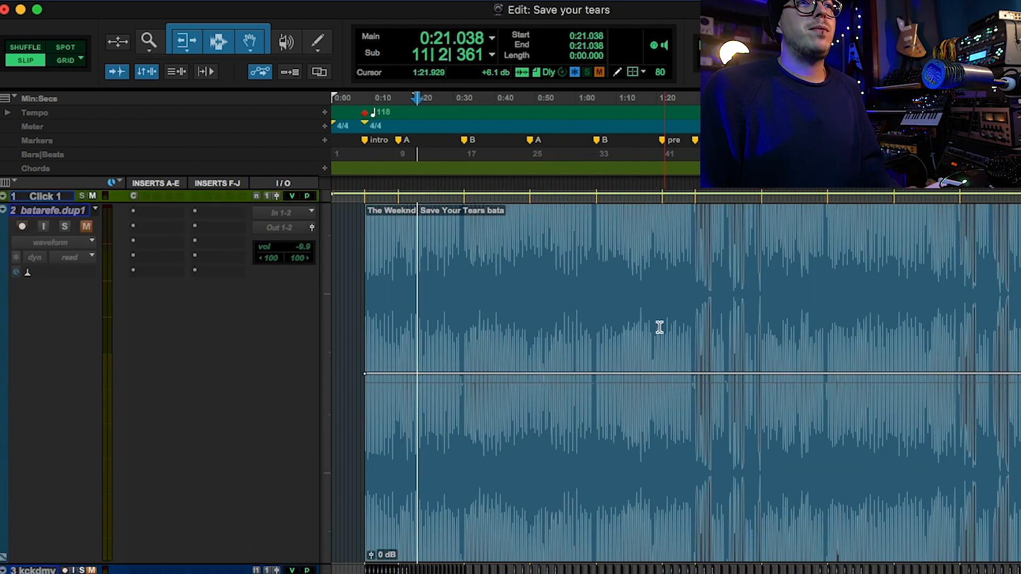
# Examine the batarefe.dup1 reference clip from the intro onward, selecting most of its waveform and comparing it with the section markers.
pyautogui.click(654, 280)
pyautogui.press('super+bracketleft')
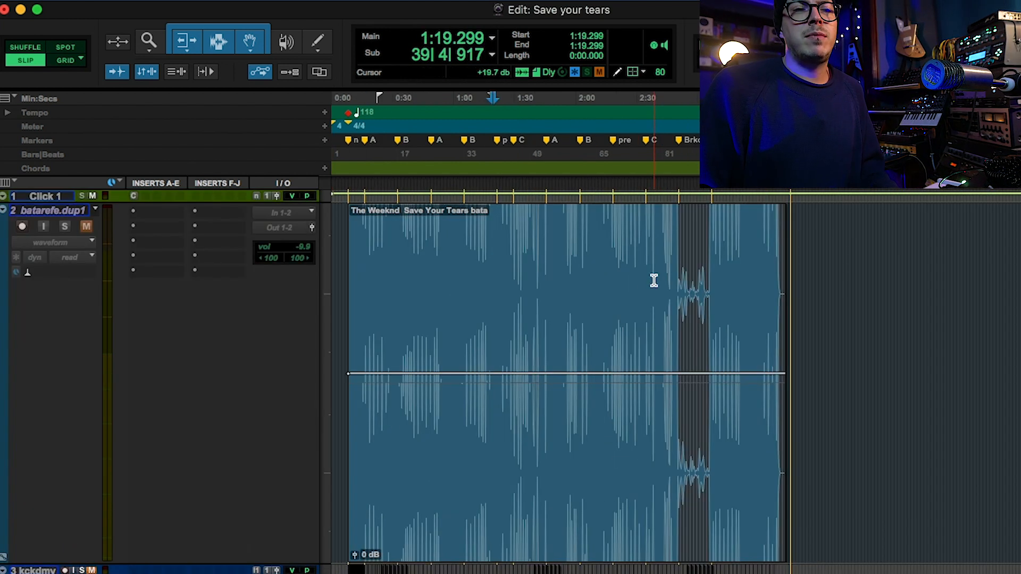
pyautogui.press('super+bracketright')
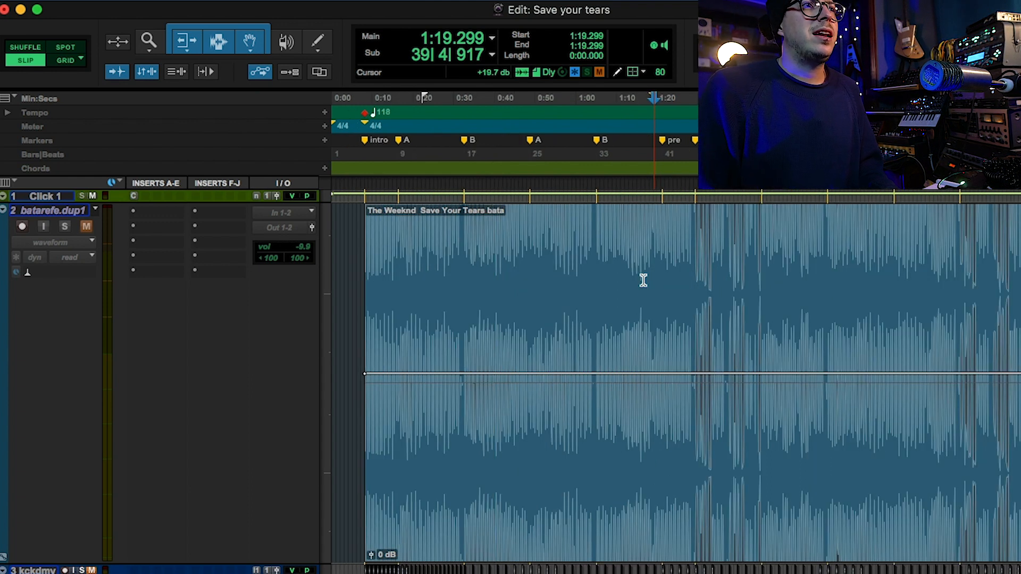
pyautogui.moveTo(363, 259); pyautogui.dragTo(999, 319)
pyautogui.press('super+bracketleft')
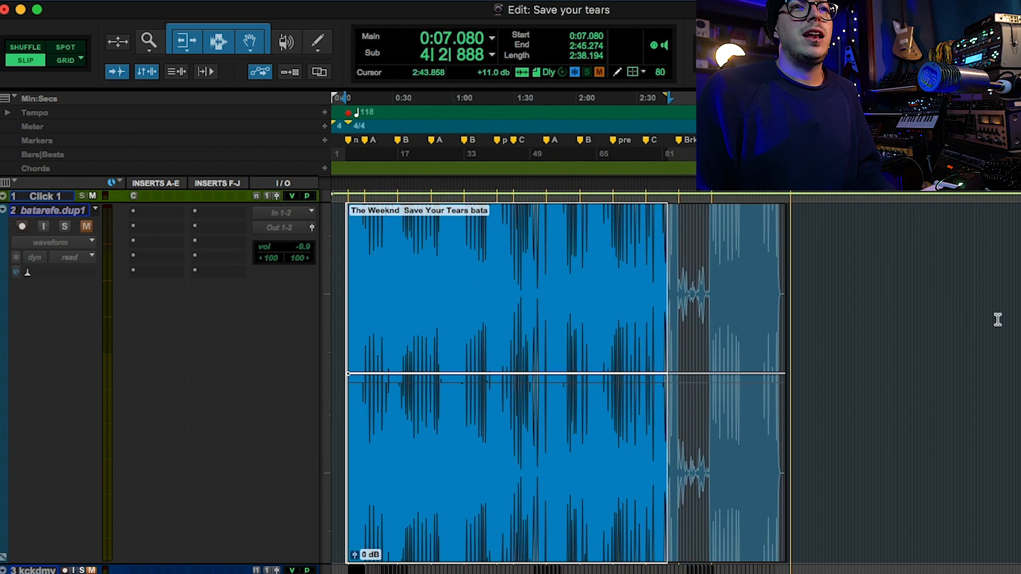
pyautogui.click(594, 321)
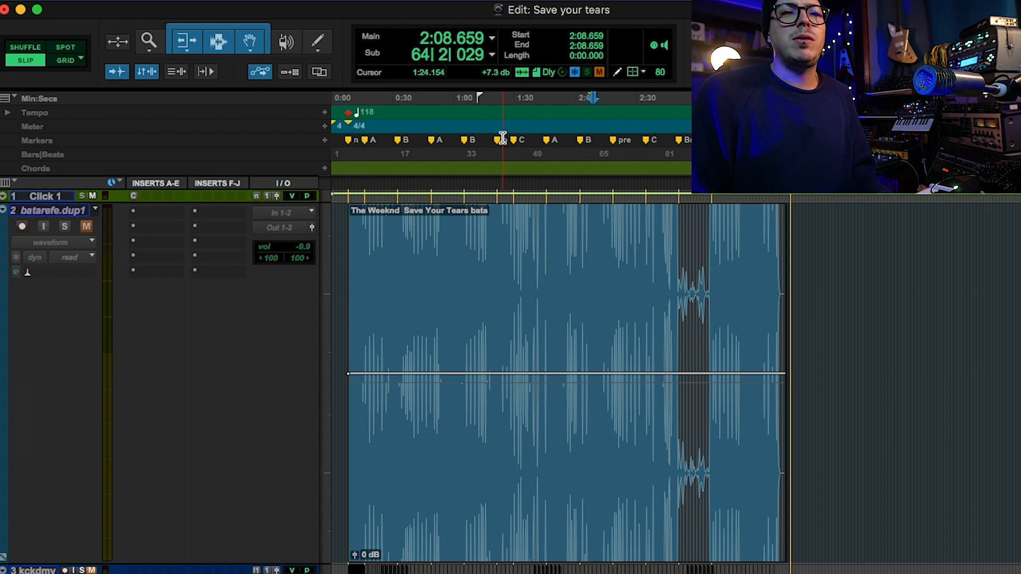
pyautogui.scroll(2, 502, 137)
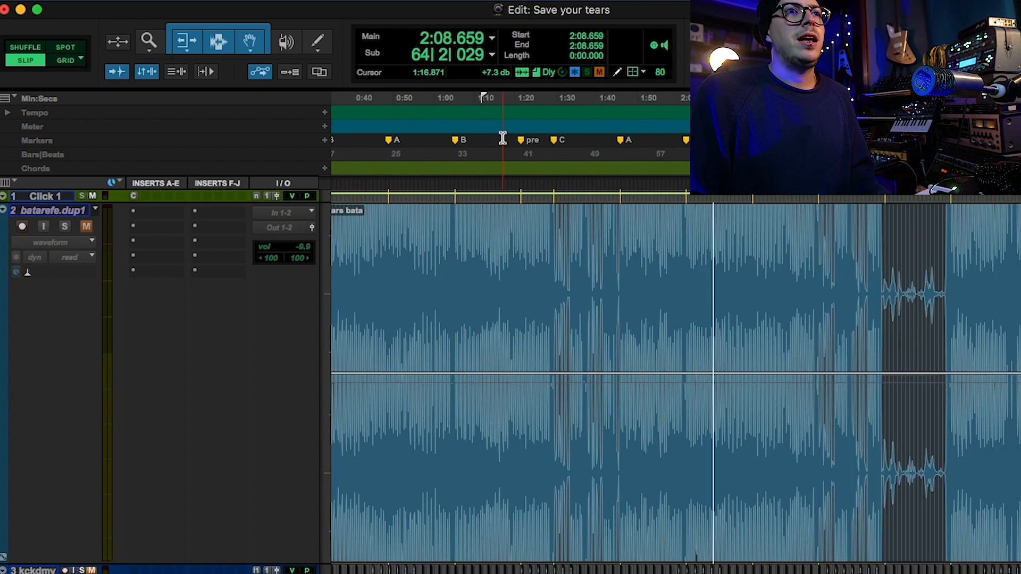
pyautogui.scroll(-2, 502, 137)
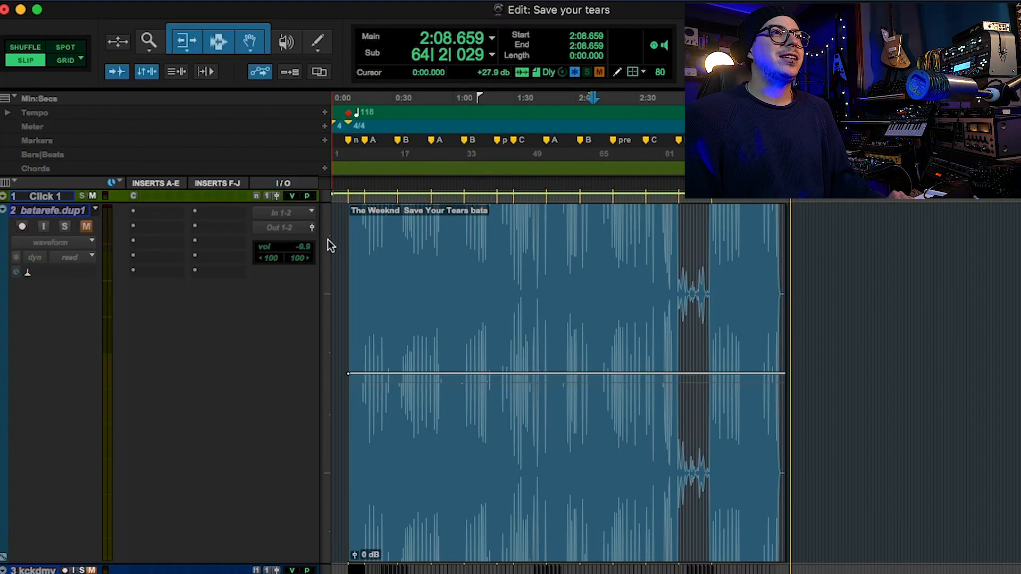
# Set the batarefe.dup1 reference track and the remaining micro-height tracks to small track height.
pyautogui.click(328, 240)
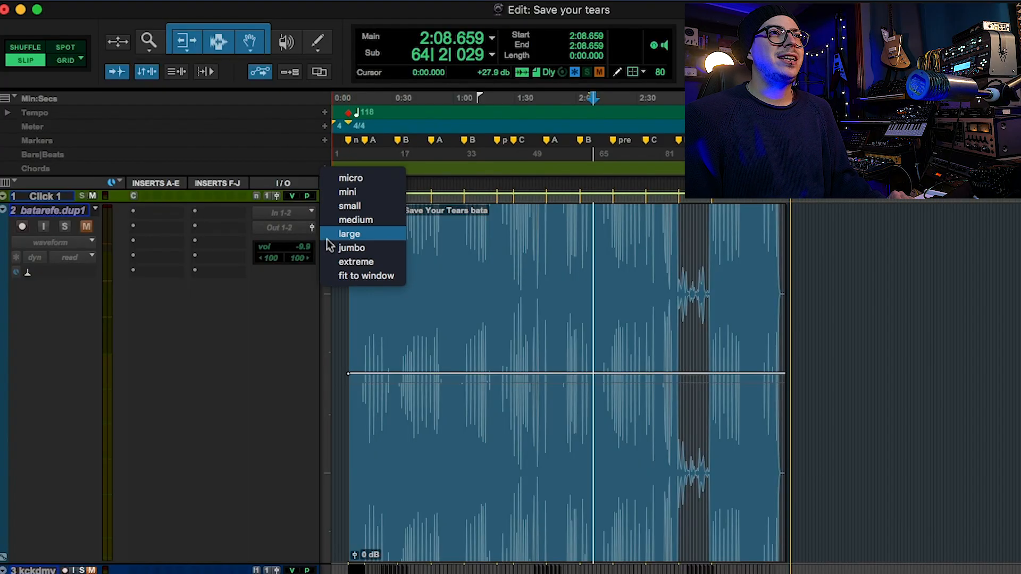
pyautogui.click(340, 206)
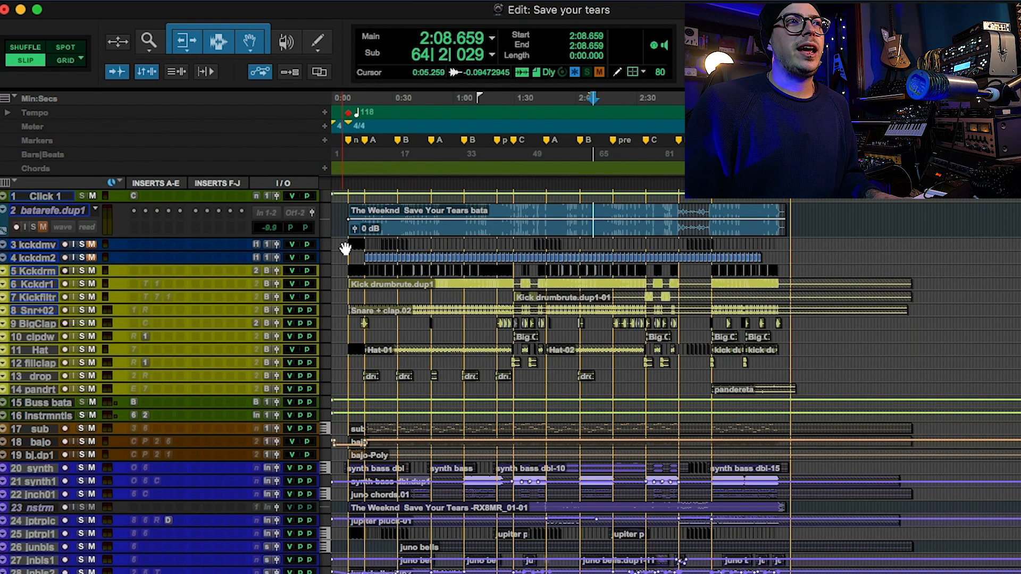
pyautogui.click(347, 242)
pyautogui.press('super+bracketright')
pyautogui.press('super+bracketright')
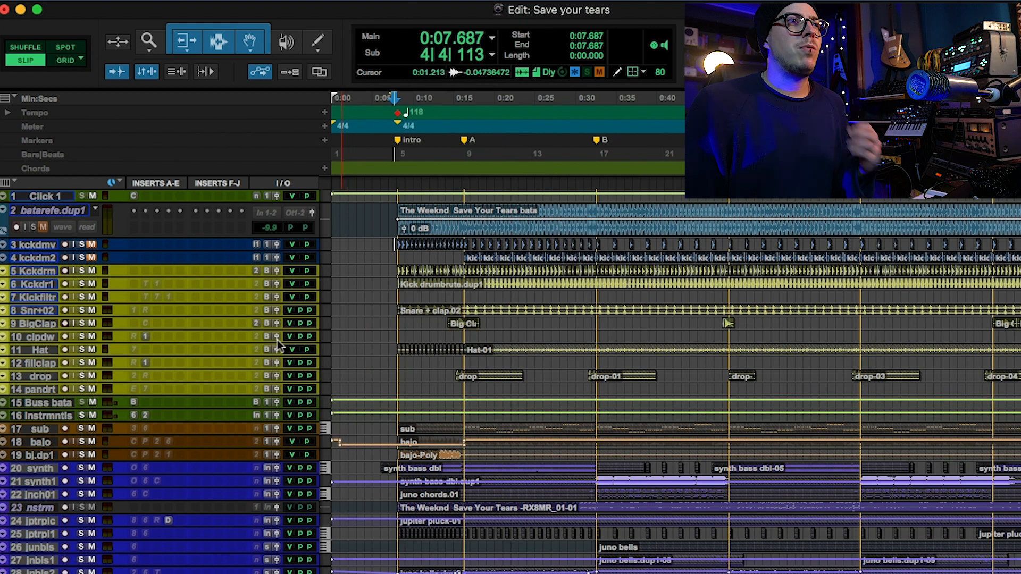
pyautogui.click(325, 344)
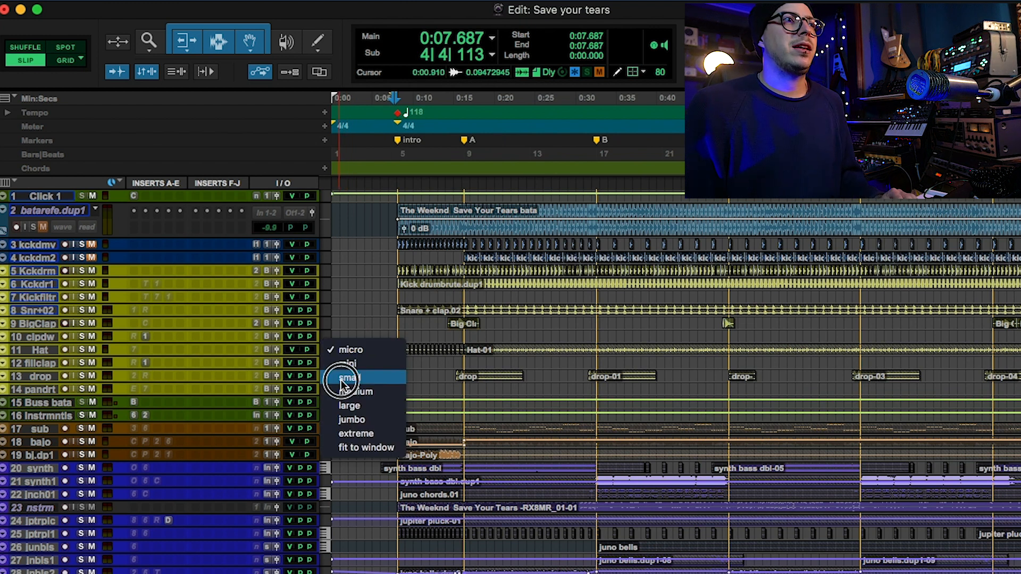
pyautogui.click(340, 379)
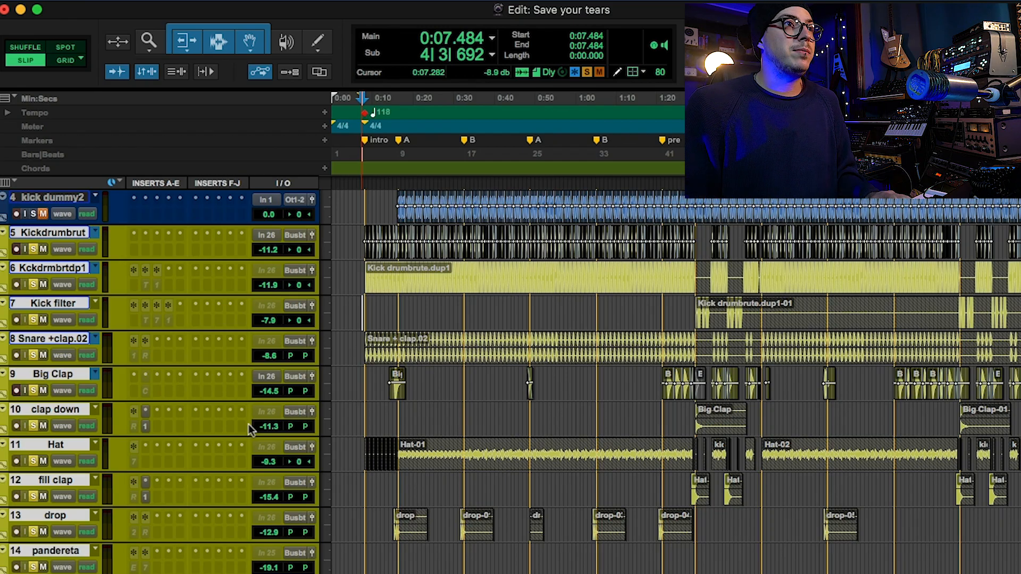
# Review the soloed drum tracks along the timeline, playing them back from the intro and through the later sections.
pyautogui.press('super+bracketright')
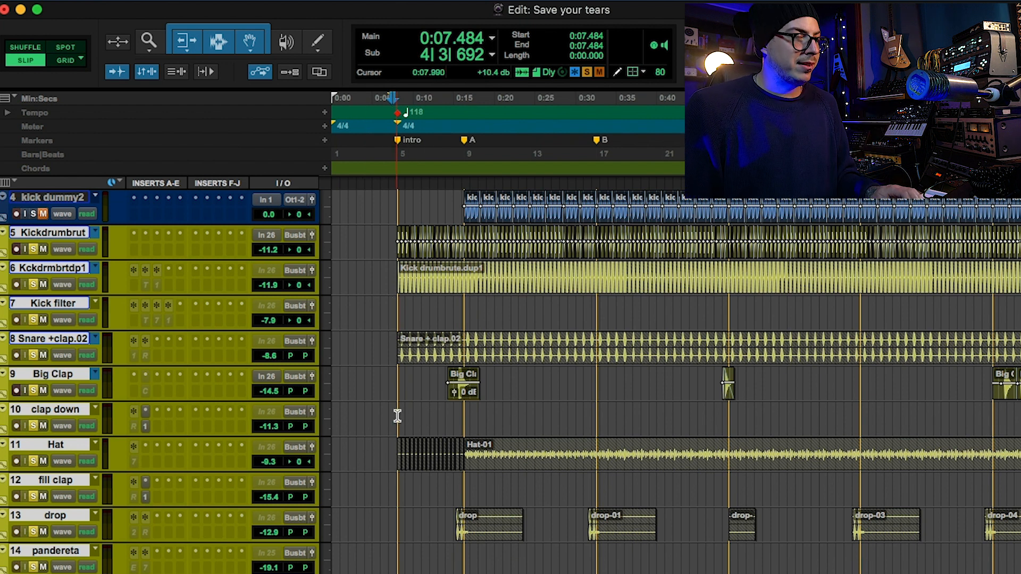
pyautogui.scroll(-1, 397, 417)
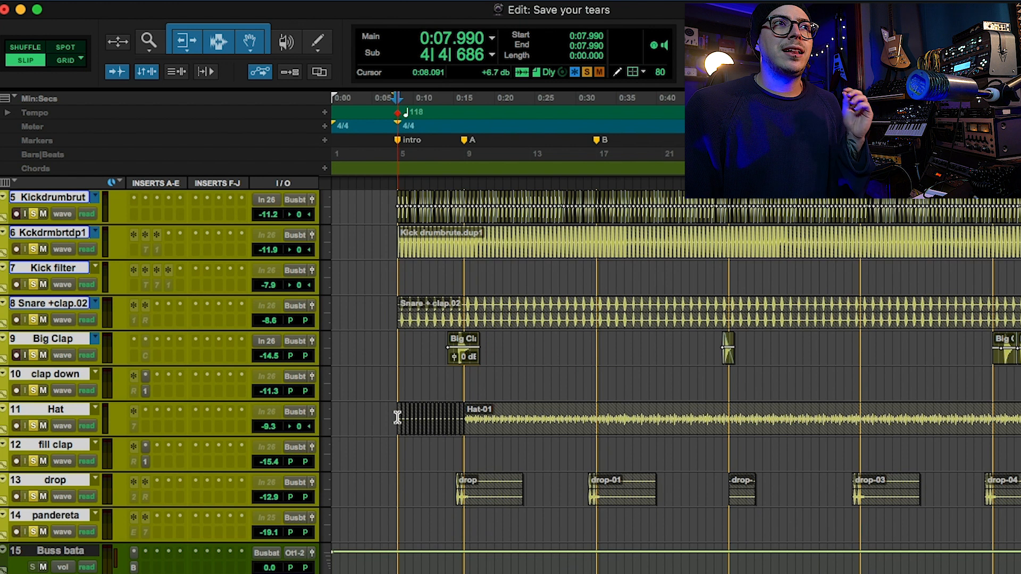
pyautogui.scroll(1, 398, 416)
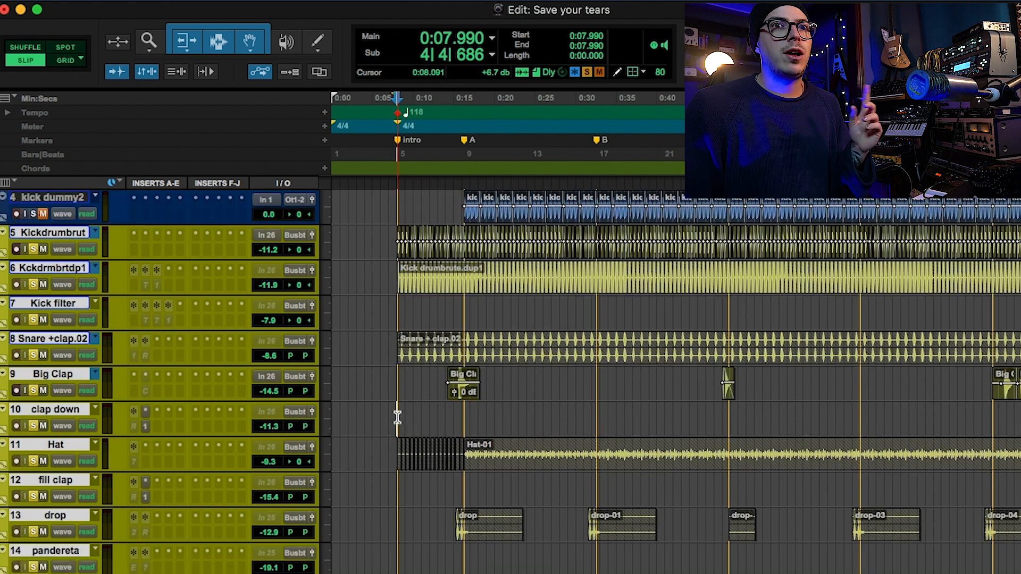
pyautogui.scroll(-10, 397, 416)
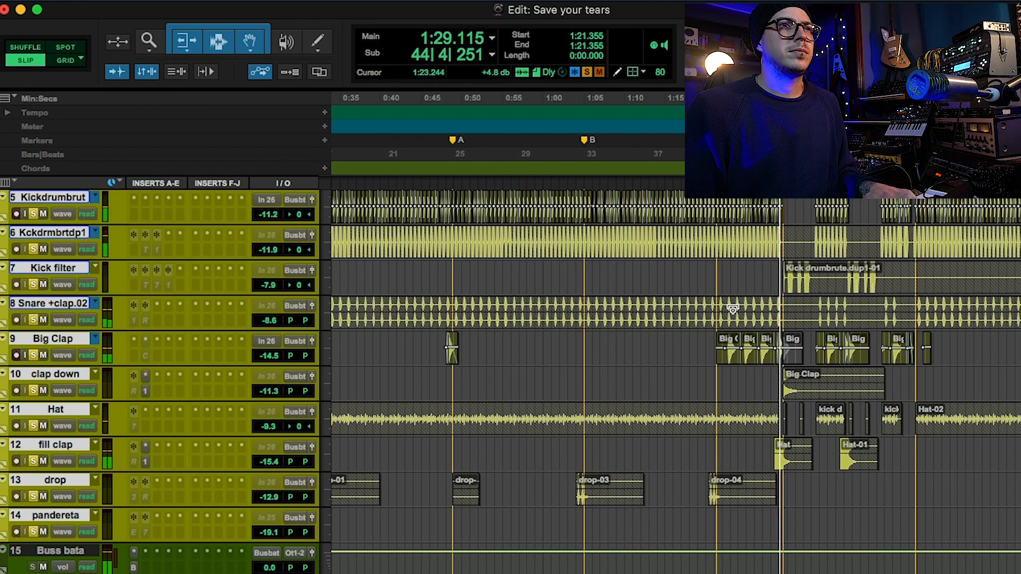
pyautogui.press('r')
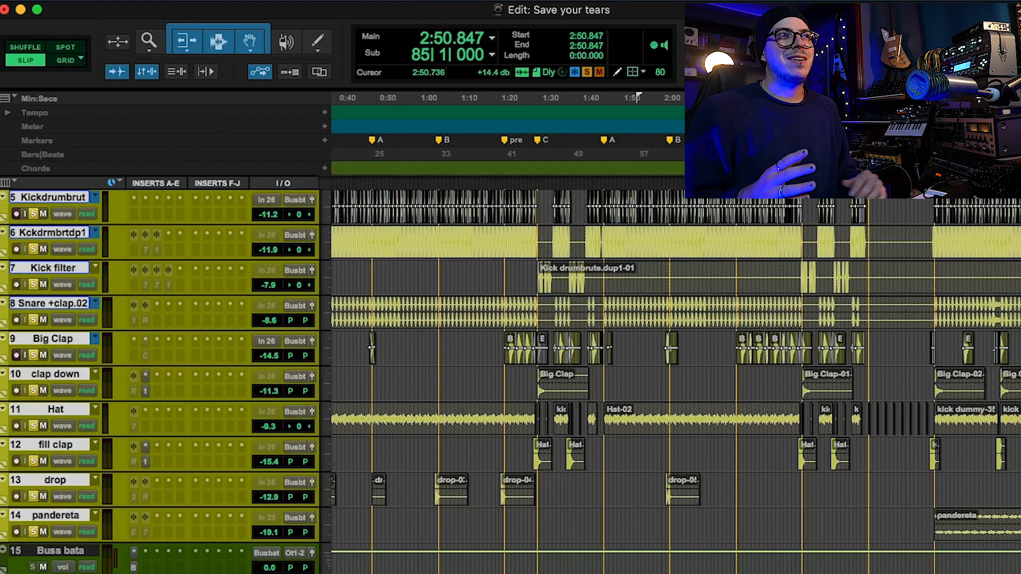
pyautogui.click(694, 344)
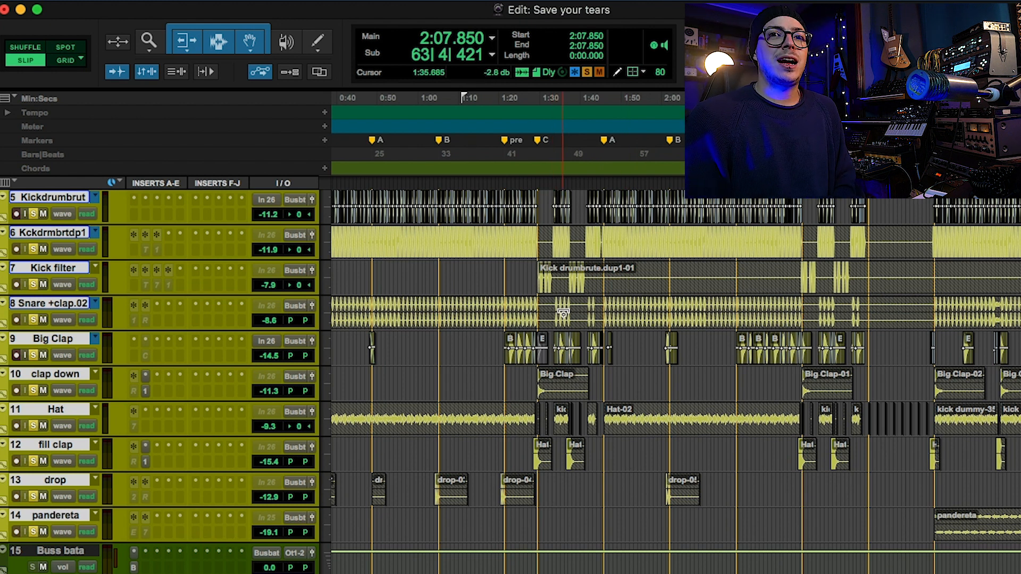
# Highlight the B section from bar 33 to the pre marker at bar 41 and examine its drum clips.
pyautogui.scroll(4, 563, 313)
pyautogui.click(65, 238)
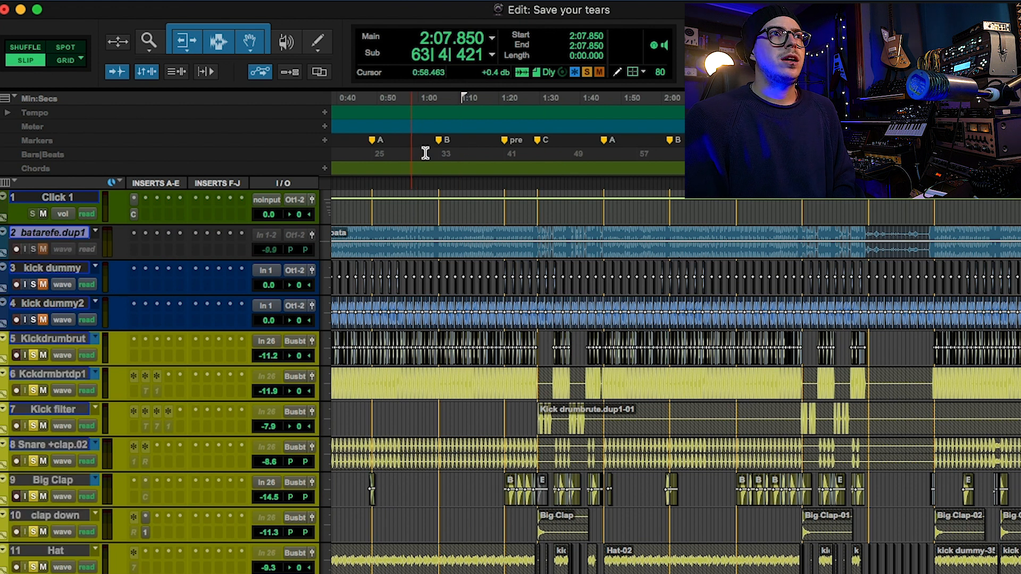
pyautogui.moveTo(439, 185); pyautogui.dragTo(504, 182)
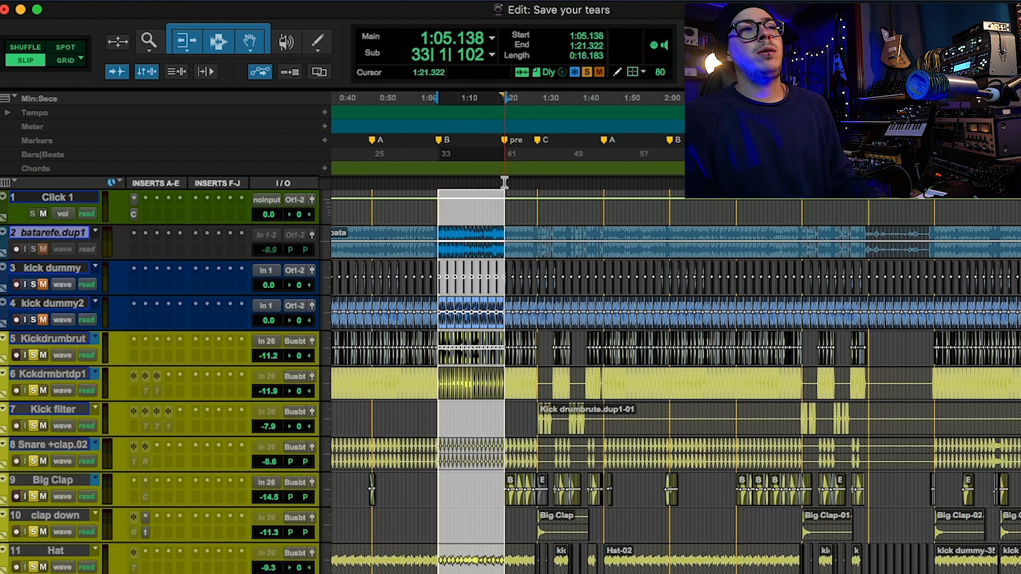
pyautogui.scroll(2, 473, 329)
pyautogui.scroll(-4, 473, 329)
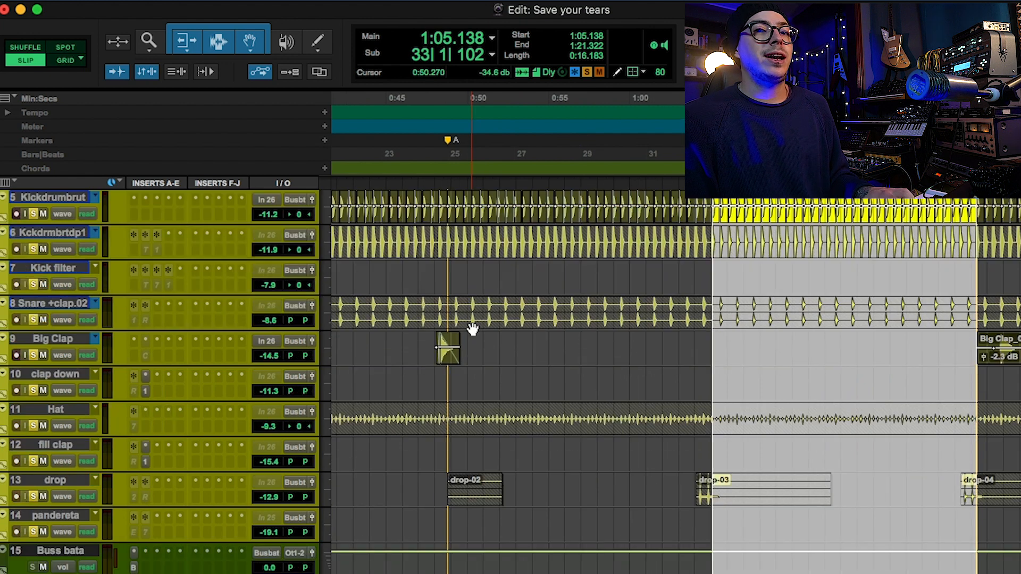
pyautogui.scroll(-2, 472, 328)
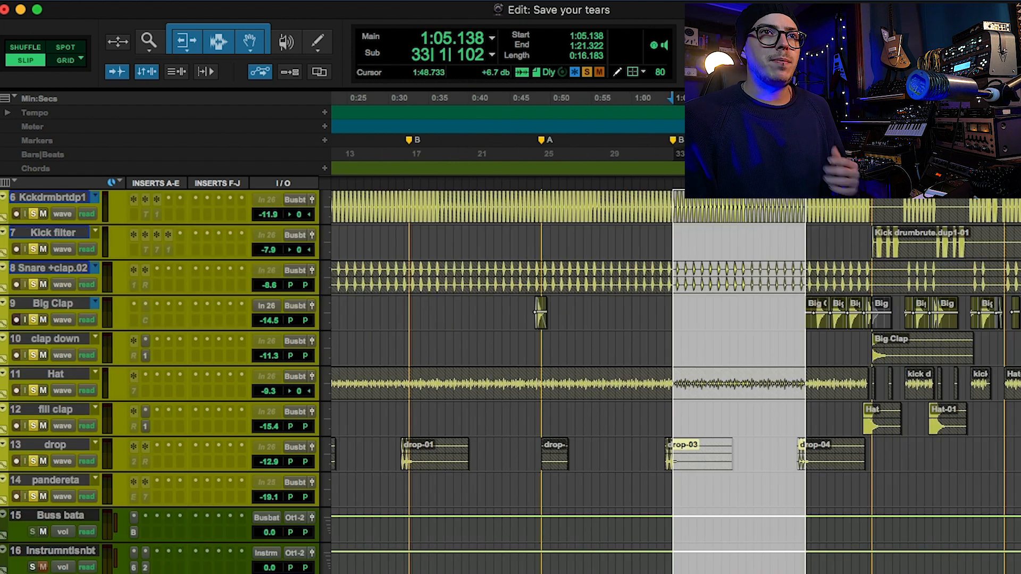
pyautogui.scroll(2, 510, 381)
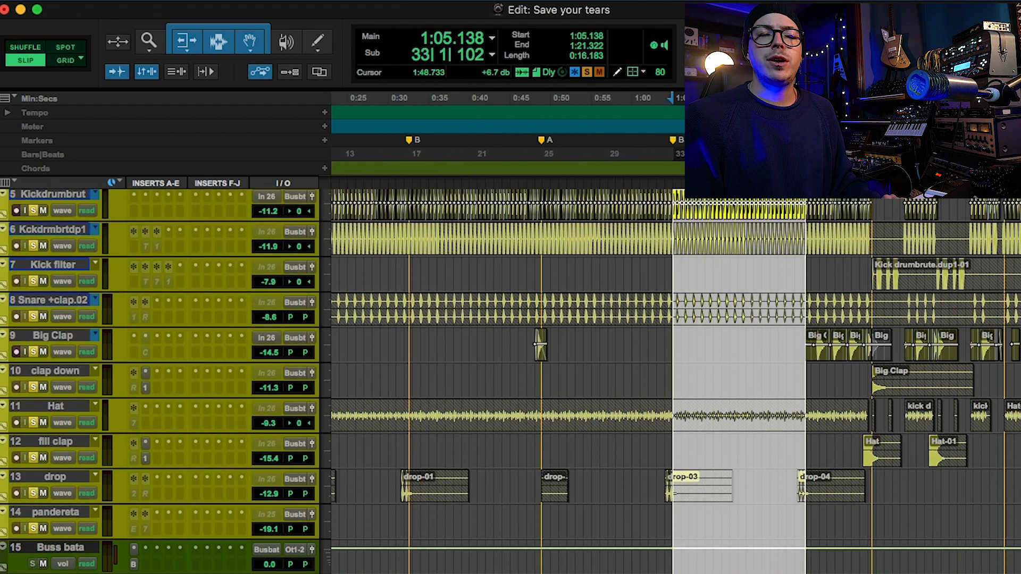
pyautogui.scroll(-1, 510, 381)
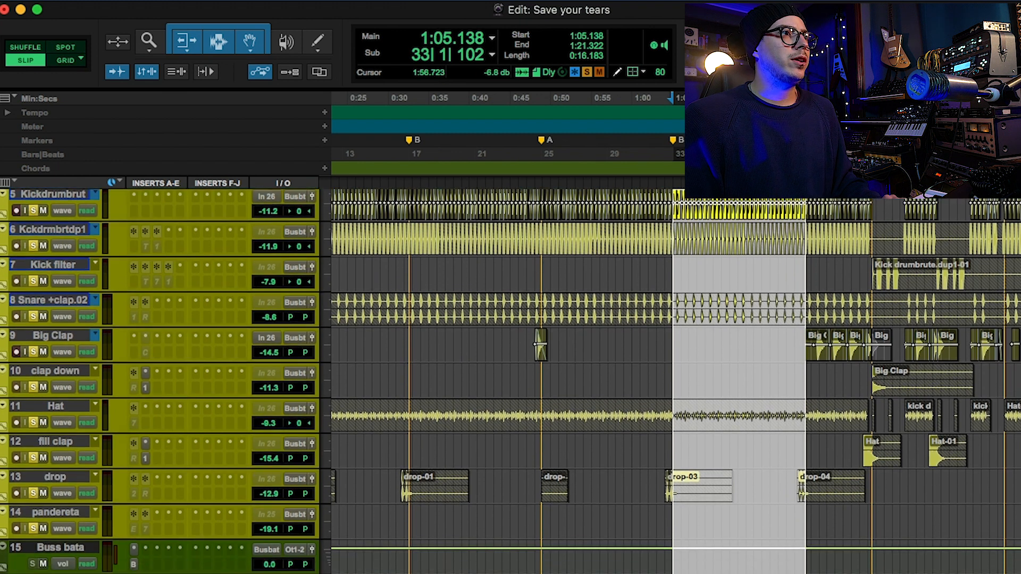
# Replace the solo on all drum tracks with a solo on Kickdrumbrut, placing the playback start at the A marker, bar 9.
pyautogui.press('r')
pyautogui.hotkey('shift', 's')
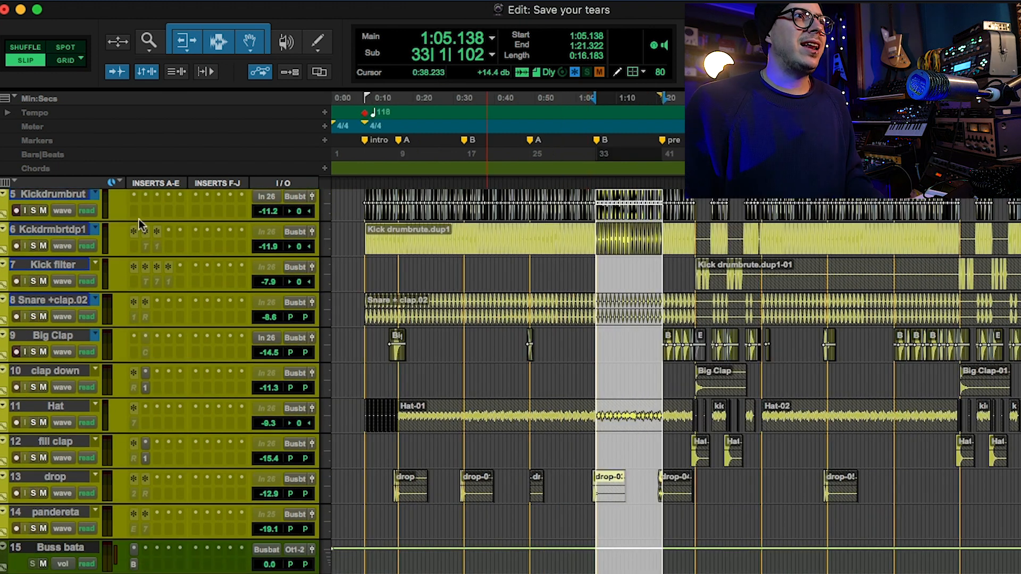
pyautogui.click(399, 142)
pyautogui.press('t')
pyautogui.press('t')
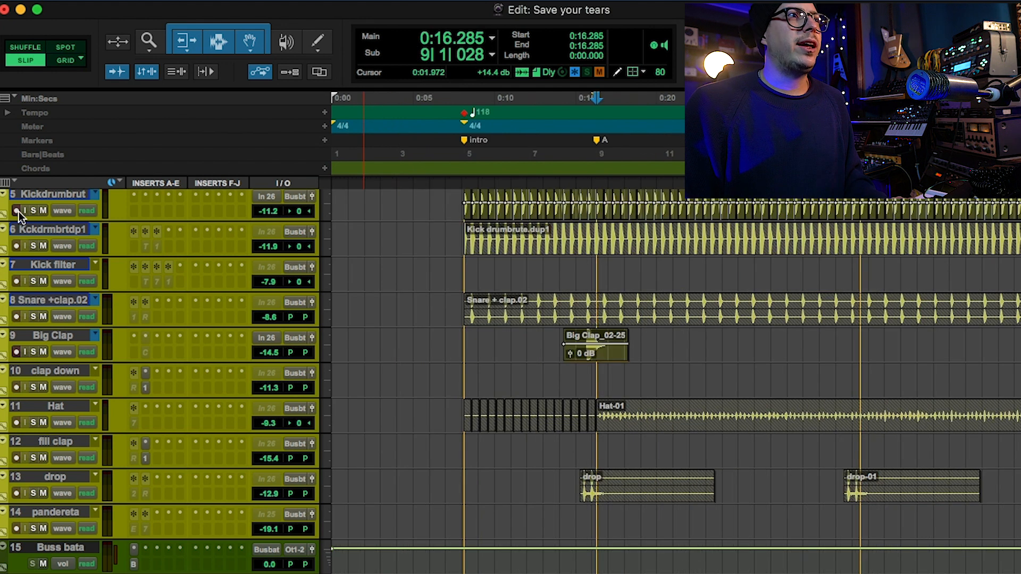
pyautogui.click(33, 210)
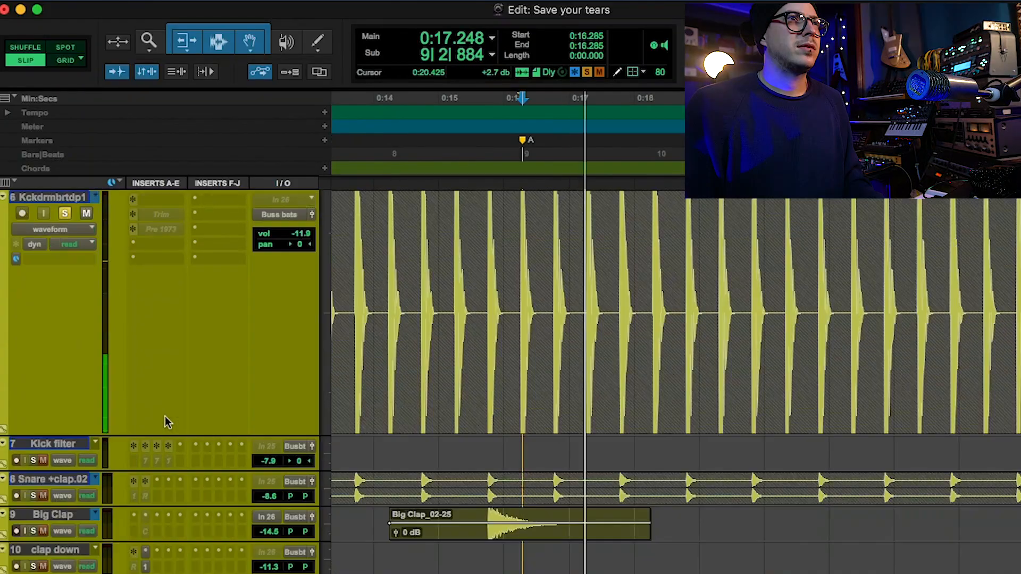
# Audition the Kickdrumbrut track from bar 9 with its solo on, and release the solo after playback.
pyautogui.scroll(2, 164, 416)
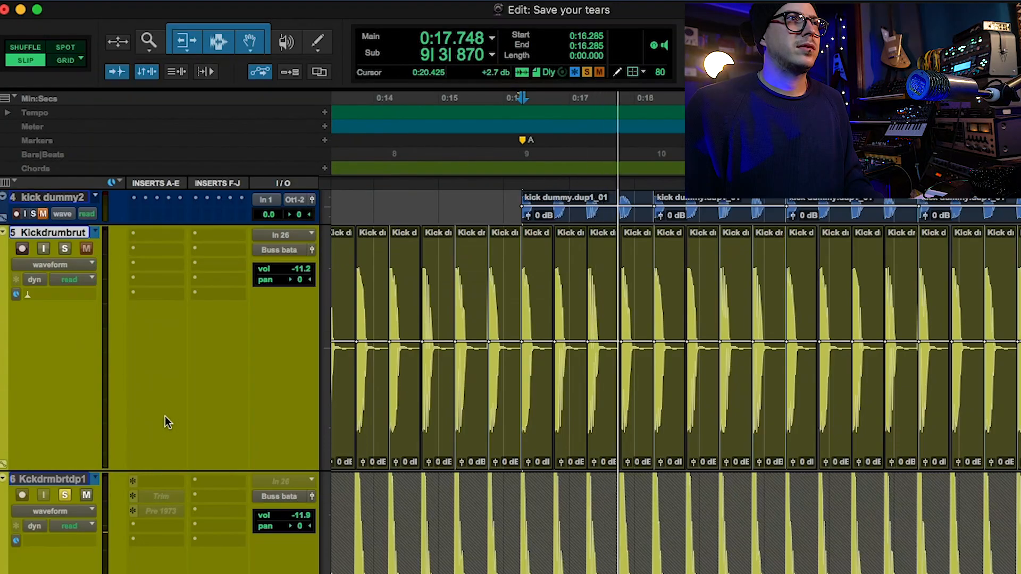
pyautogui.scroll(-2, 135, 366)
pyautogui.scroll(2, 135, 367)
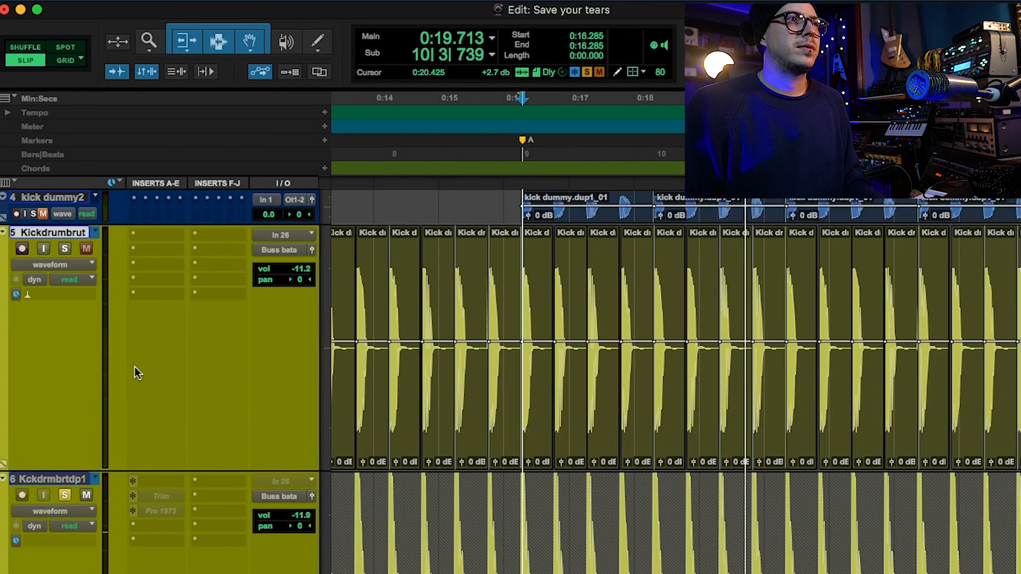
pyautogui.press('space')
pyautogui.click(59, 253)
pyautogui.press('space')
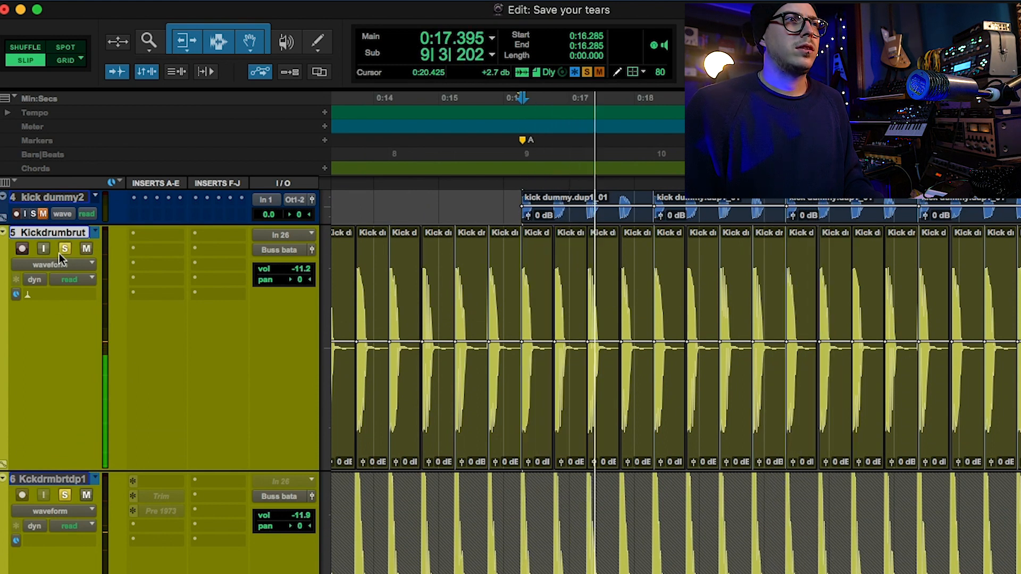
pyautogui.press('space')
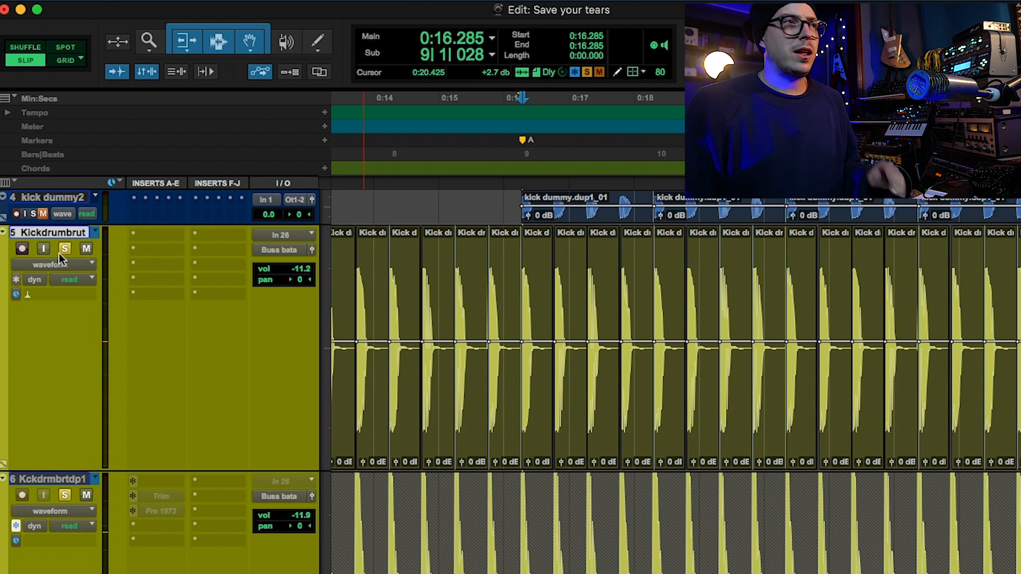
pyautogui.click(59, 253)
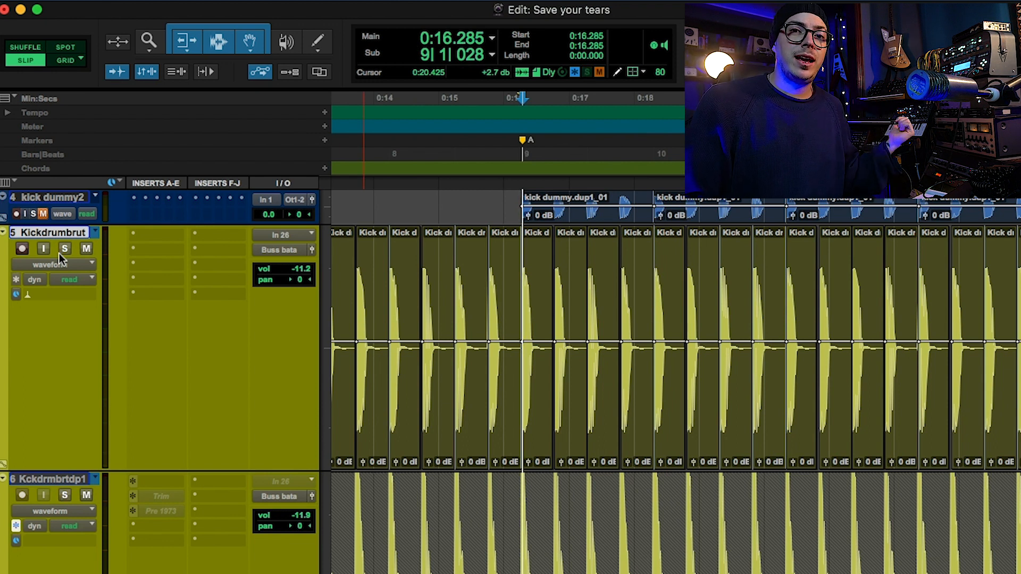
# Solo Kickdrumbrut once more to replay its dry kick from bar 9, and turn the solo off again.
pyautogui.click(59, 253)
pyautogui.press('space')
pyautogui.press('space')
pyautogui.click(59, 253)
# Solo the duplicated kick track, Kick drumbrute.dup1, and play it from the A marker at bar 9.
pyautogui.click(66, 474)
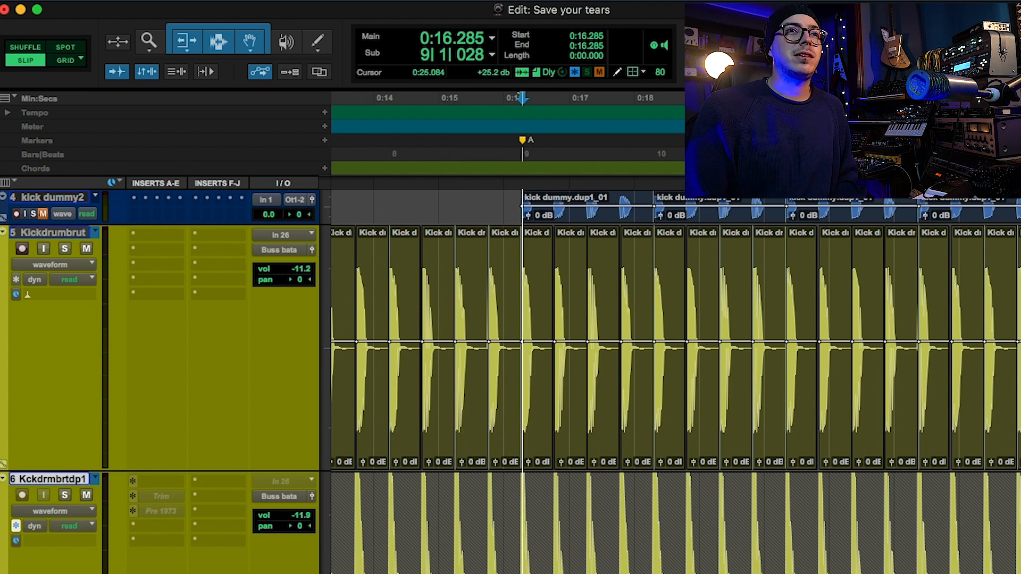
pyautogui.scroll(-2, 44, 450)
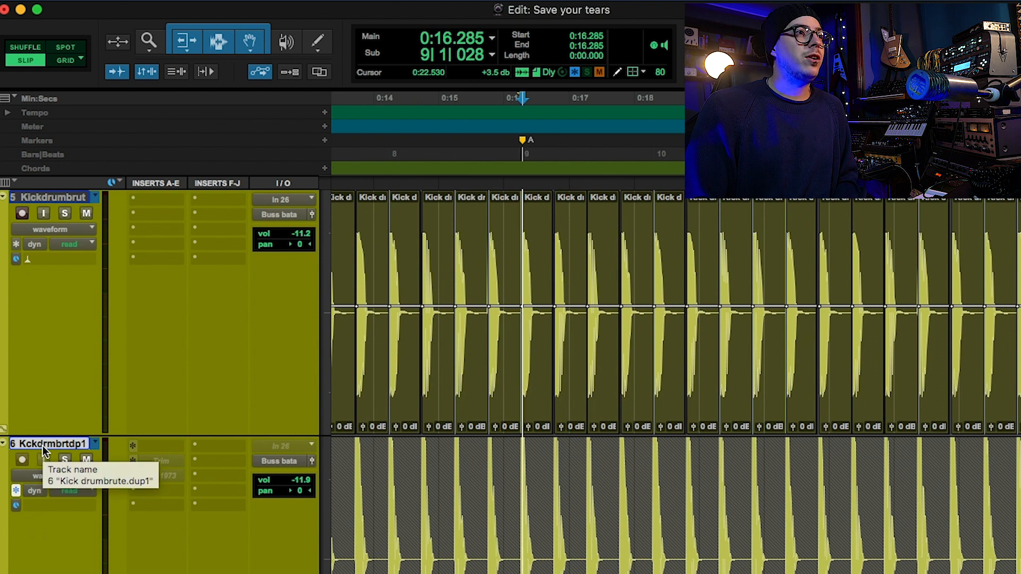
pyautogui.scroll(-3, 42, 516)
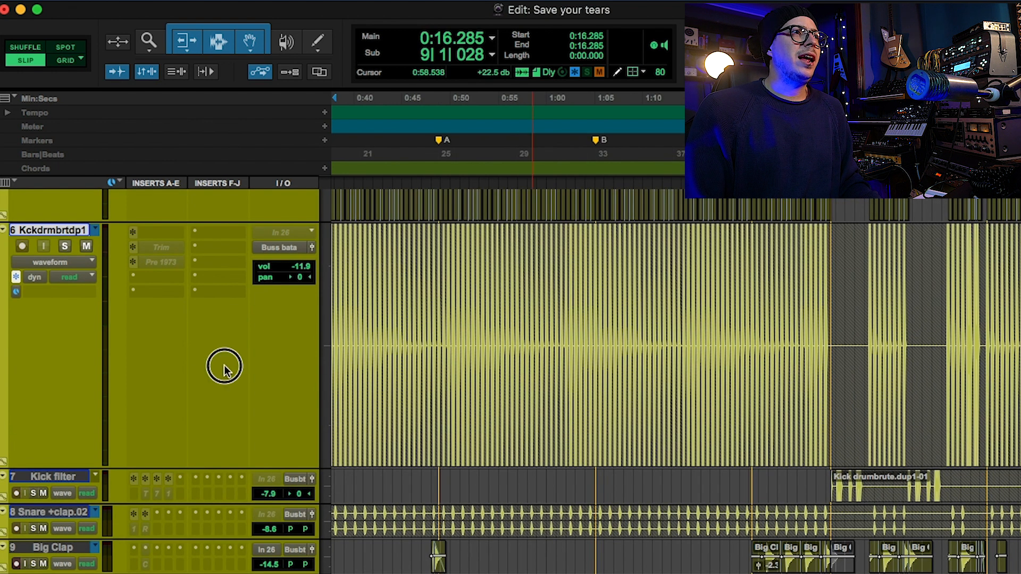
pyautogui.click(66, 244)
pyautogui.press('space')
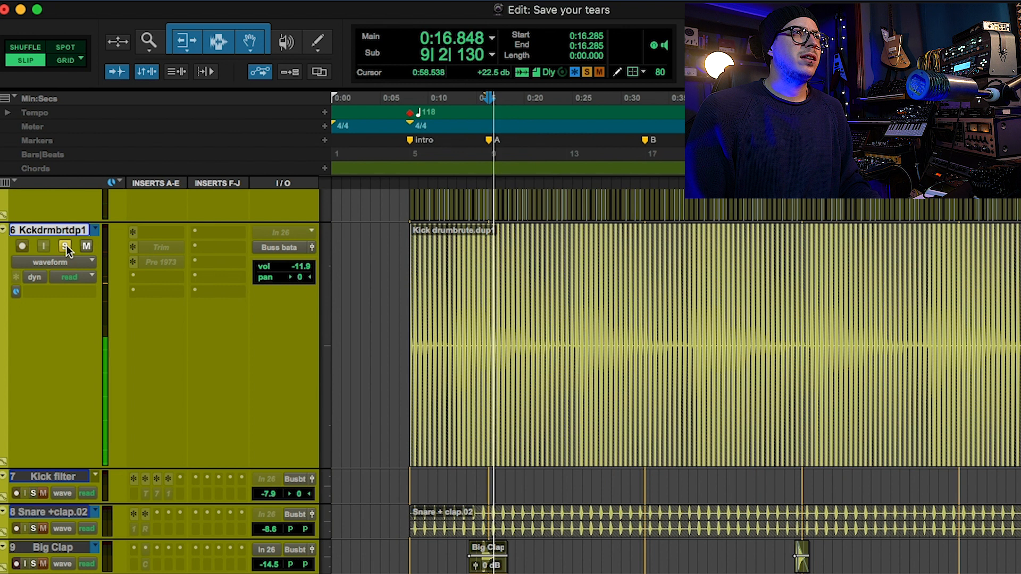
# Compare both drumbrute kicks playing together with the phase invert switched on and off in the duplicate track's Trim.
pyautogui.press('space')
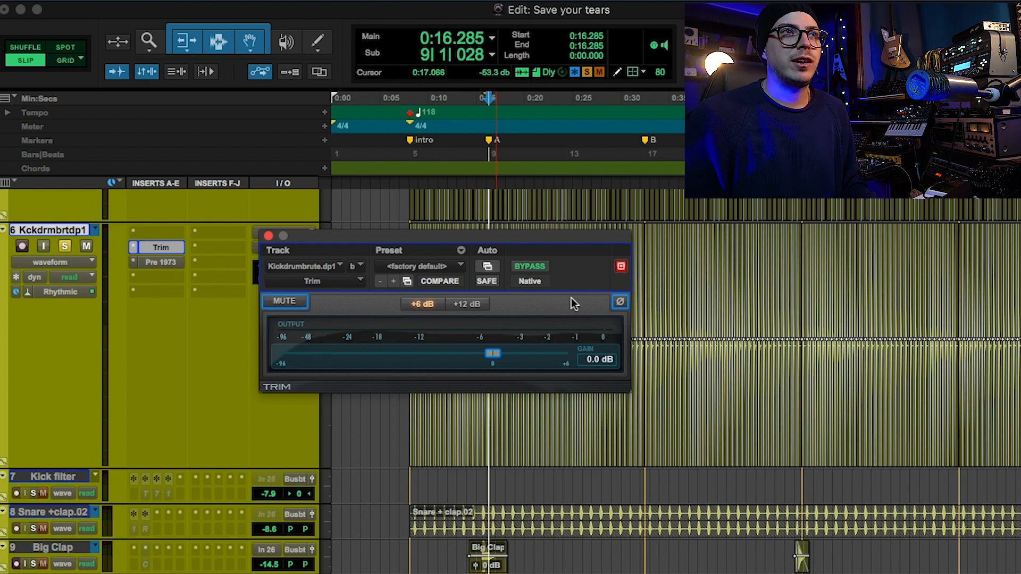
pyautogui.click(623, 301)
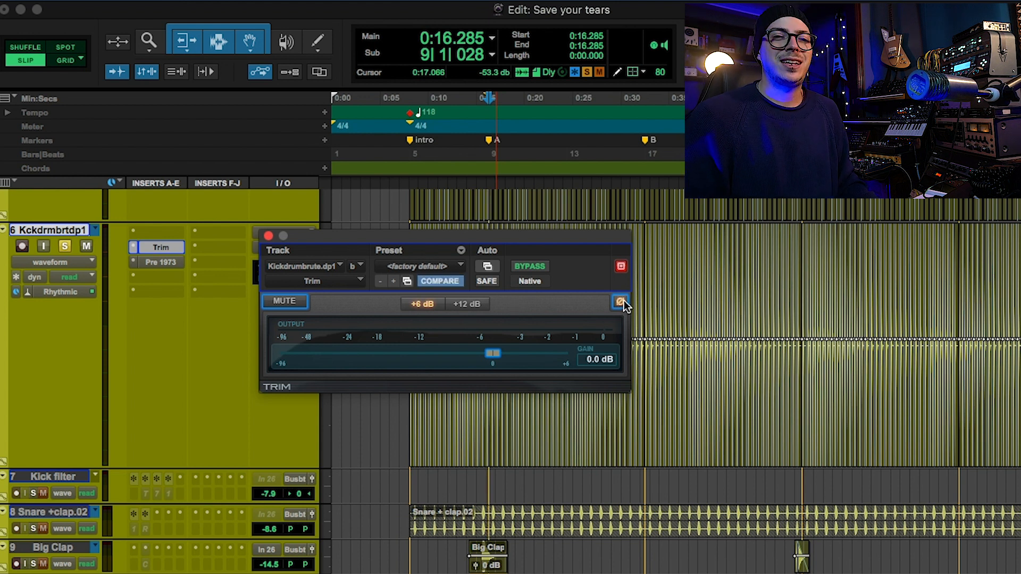
pyautogui.click(623, 300)
pyautogui.scroll(5, 112, 297)
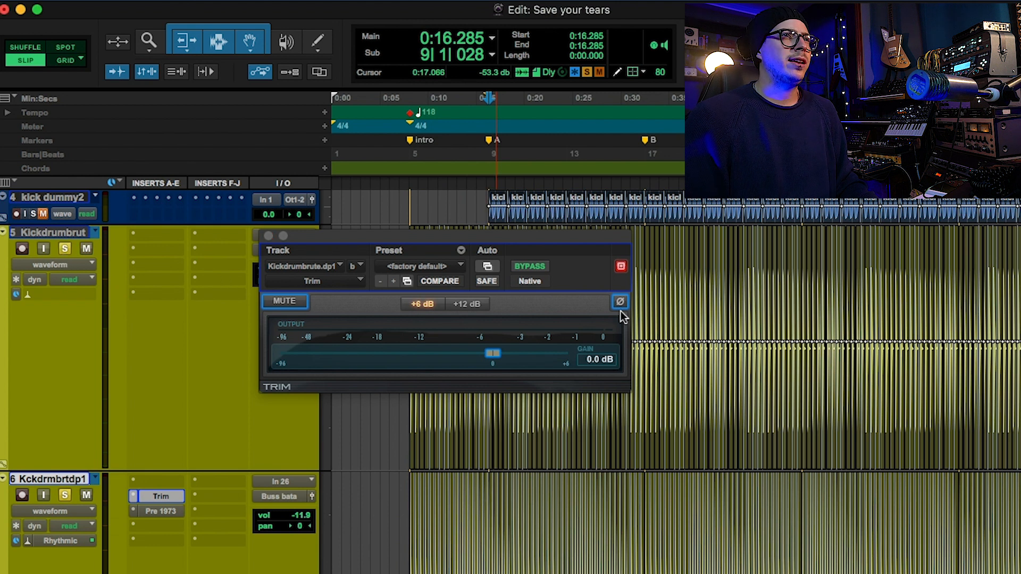
pyautogui.press('space')
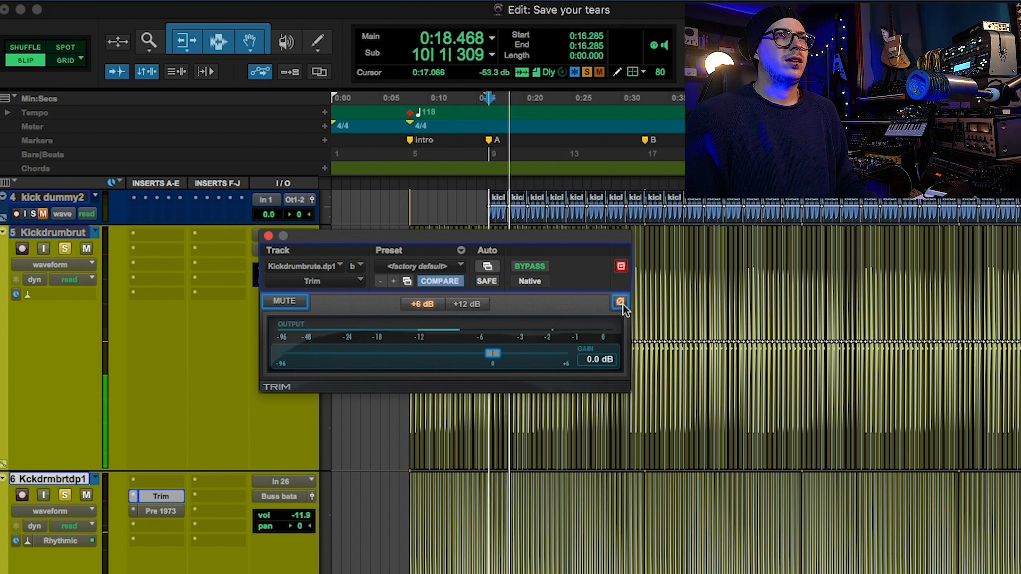
pyautogui.click(620, 302)
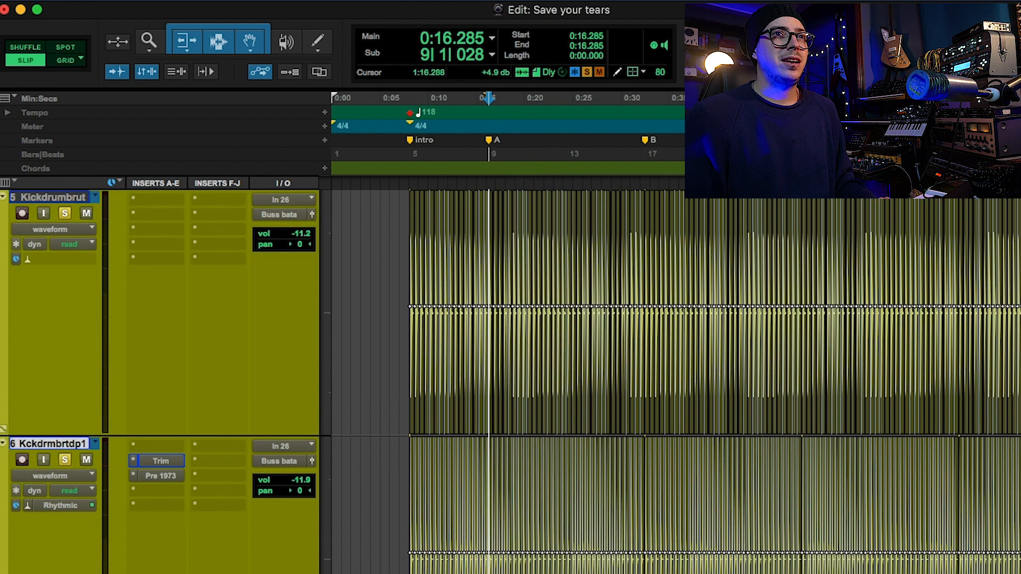
# Open Pre 1973 on the duplicated kick track and look over its gain, EQ and transformer settings.
pyautogui.scroll(-3, 675, 380)
pyautogui.scroll(5, 107, 274)
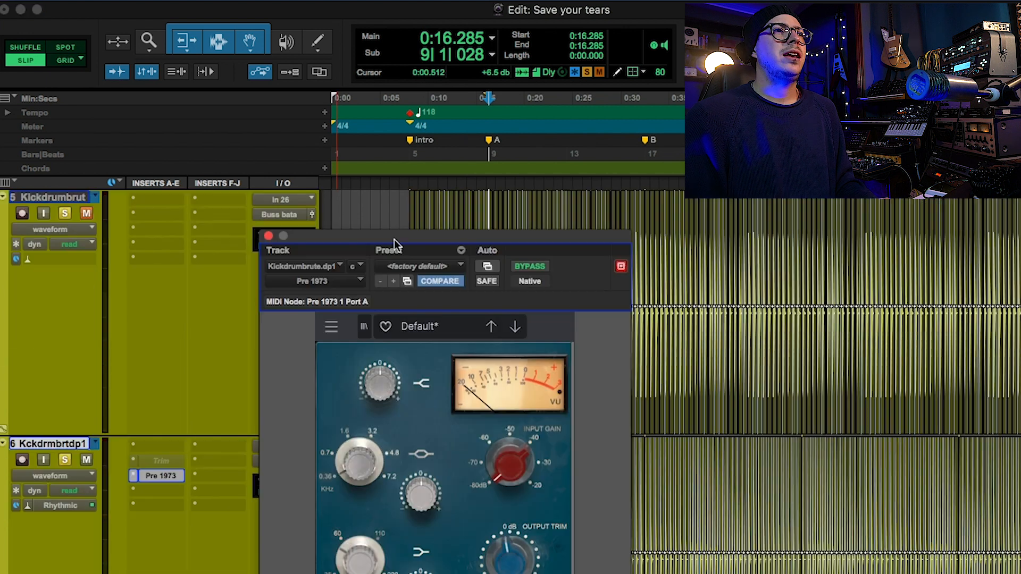
pyautogui.moveTo(394, 237); pyautogui.dragTo(417, 65)
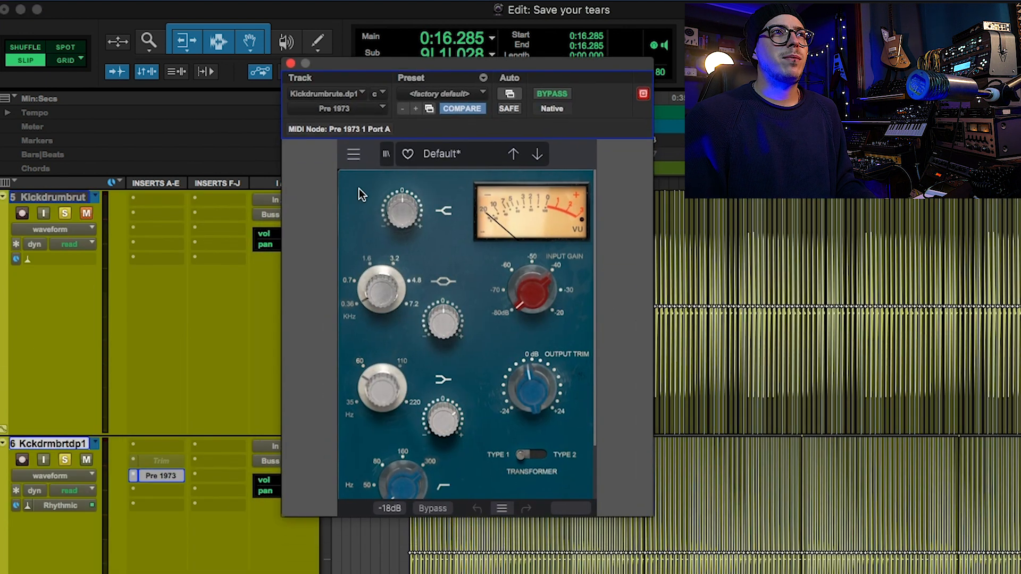
pyautogui.scroll(-1, 338, 221)
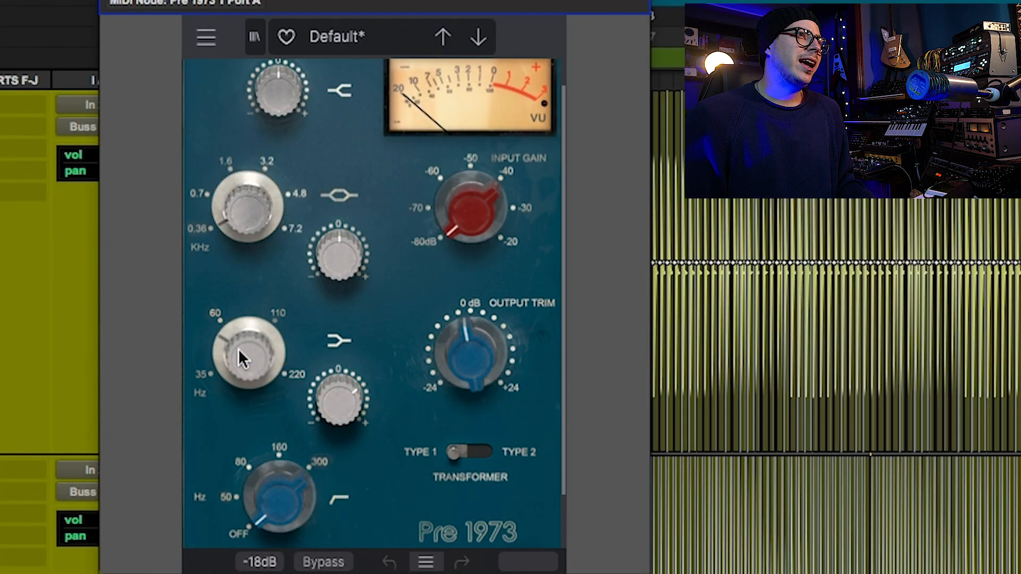
# Audition the duplicated kick from bar 9 with Pre 1973 bypassed and active, and close the plug-in.
pyautogui.moveTo(239, 352)
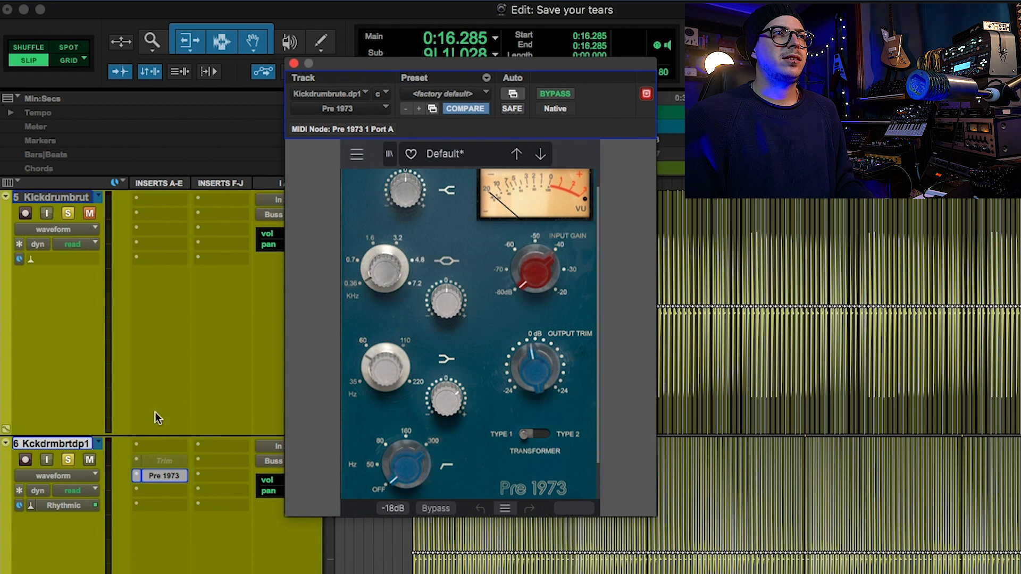
pyautogui.click(554, 94)
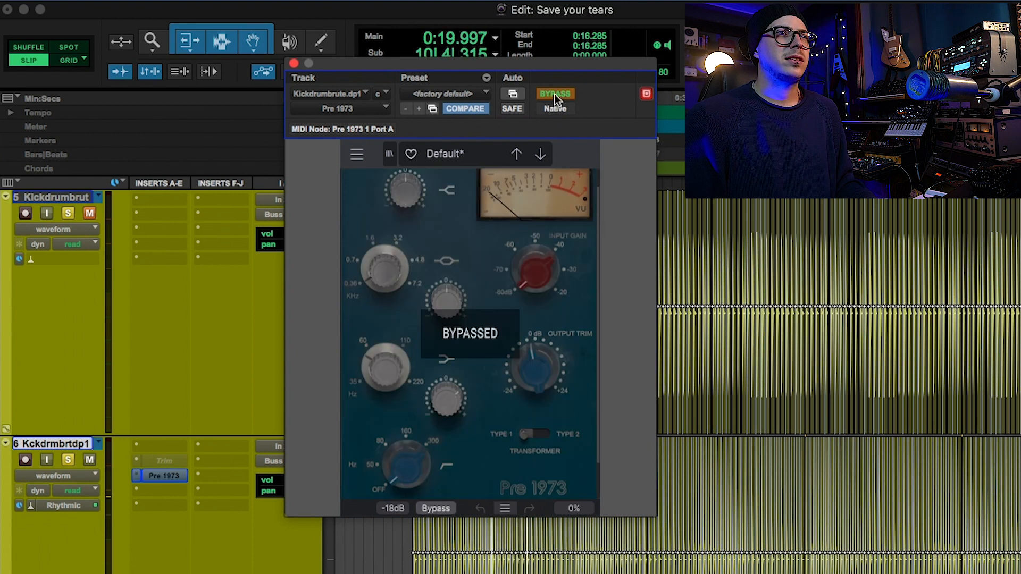
pyautogui.click(554, 94)
pyautogui.press('space')
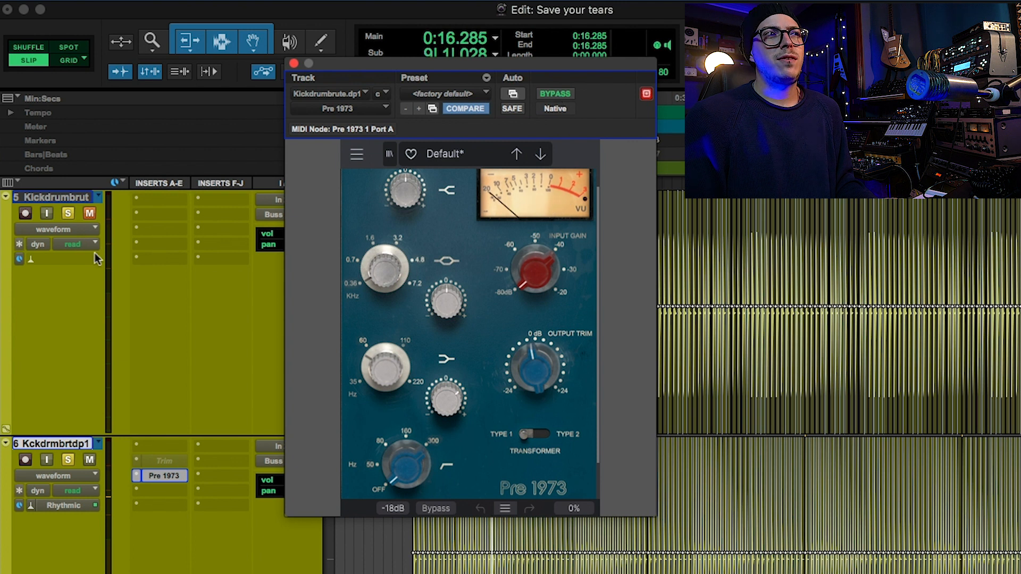
pyautogui.click(293, 64)
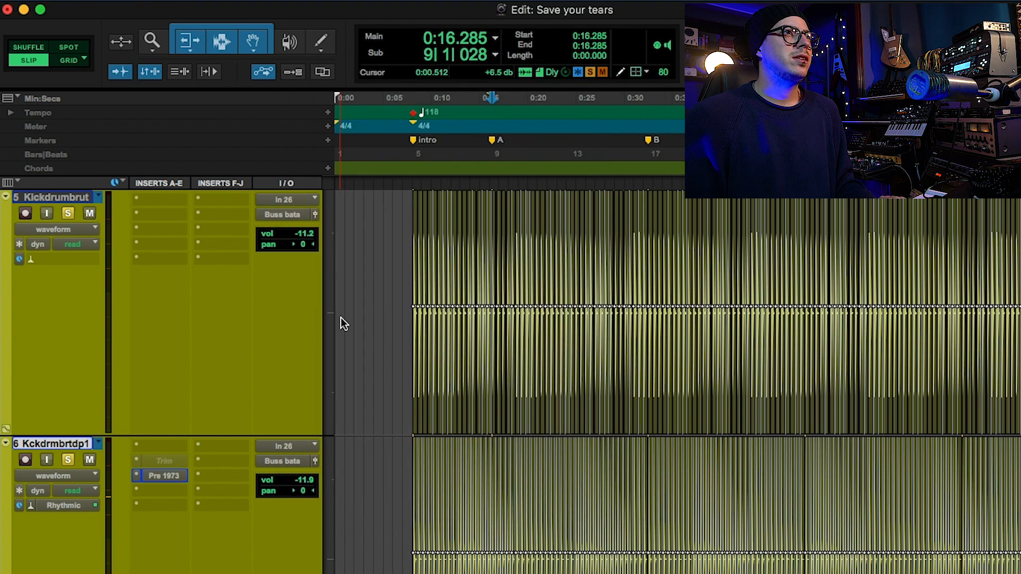
# Reduce the height of the two drumbrute kick tracks and replace their solos with a solo on Kick filter.
pyautogui.click(328, 301)
pyautogui.click(348, 265)
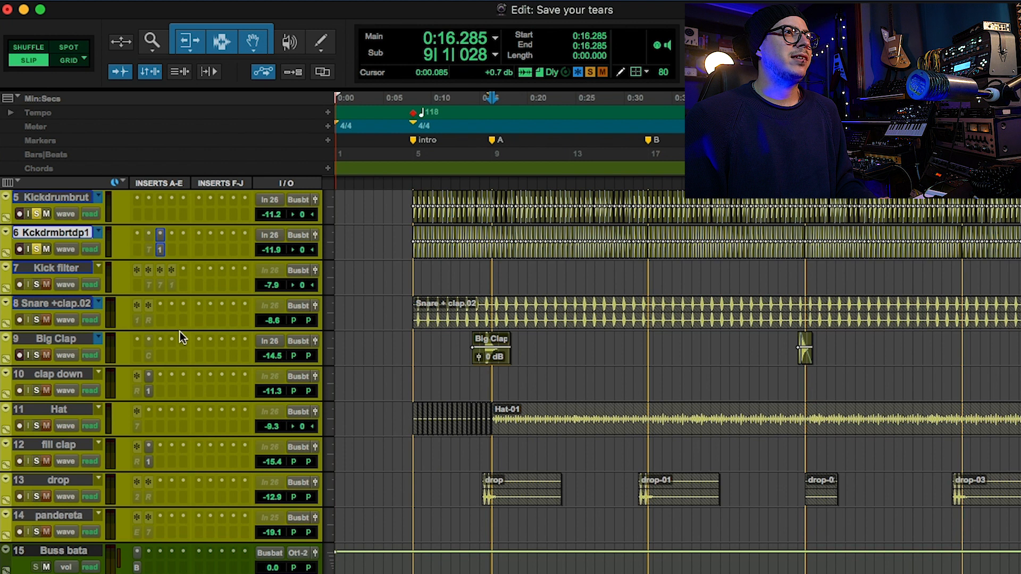
pyautogui.keyDown('super'); pyautogui.click(38, 284); pyautogui.keyUp('super')
# Play the soloed Kick filter track from just before marker C at bar 45, zoomed in around its first clip.
pyautogui.press('r')
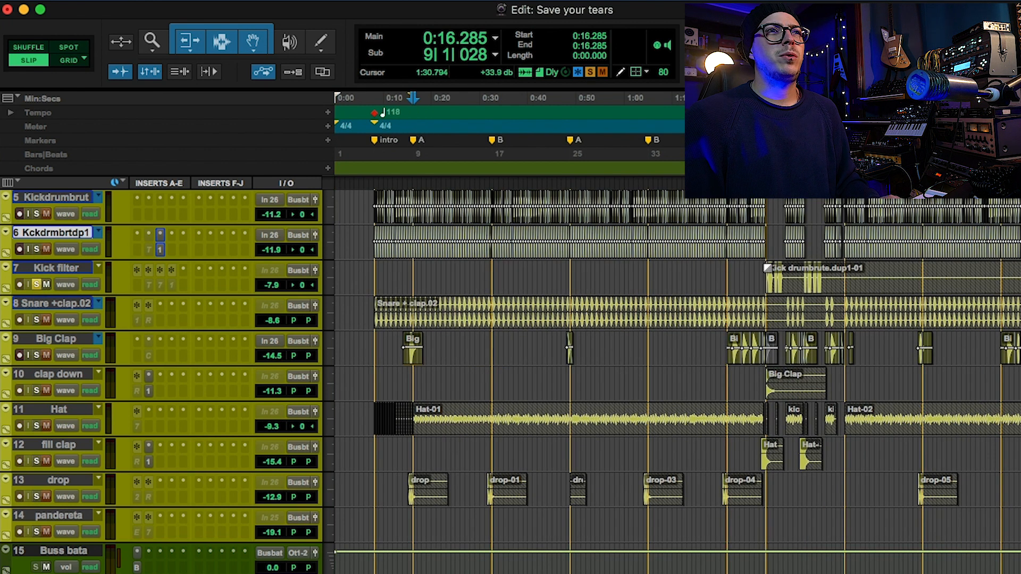
pyautogui.click(768, 268)
pyautogui.press('t')
pyautogui.press('t')
pyautogui.press('t')
pyautogui.press('space')
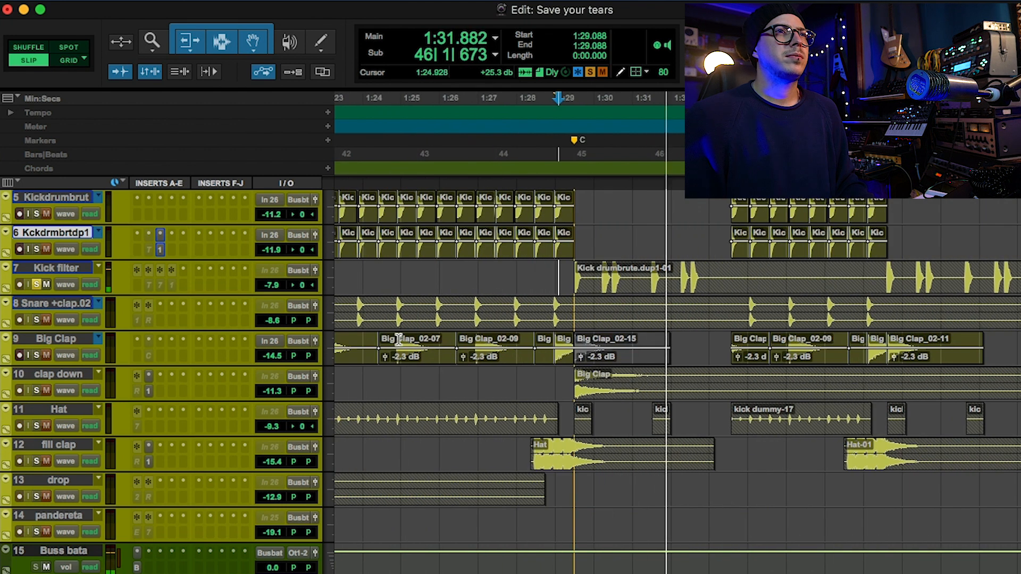
pyautogui.press('space')
# Enlarge the Kick filter track, select it and unfreeze it to make its inserts accessible.
pyautogui.hotkey('ctrl', 'Up')
pyautogui.press('Up')
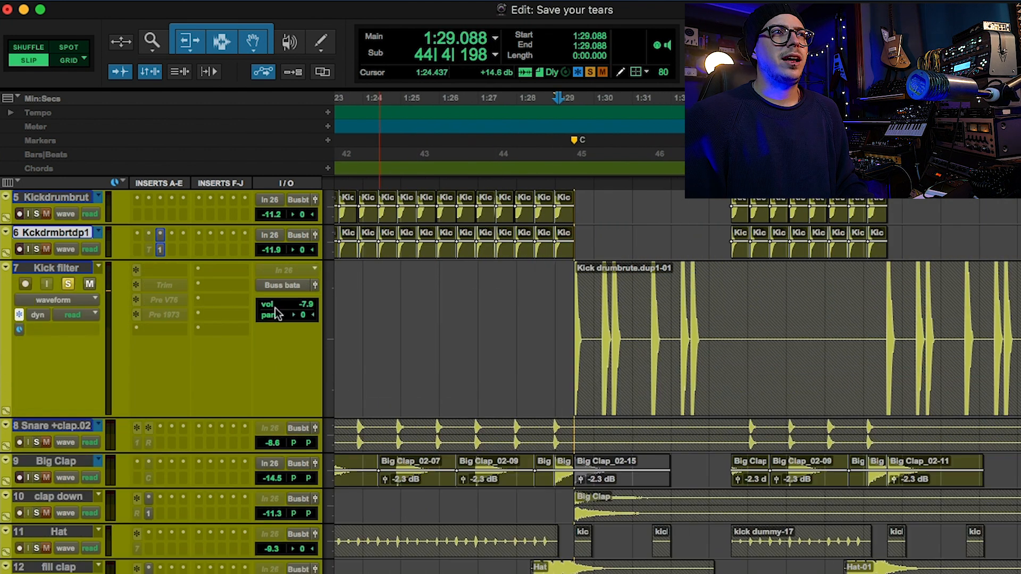
pyautogui.click(70, 269)
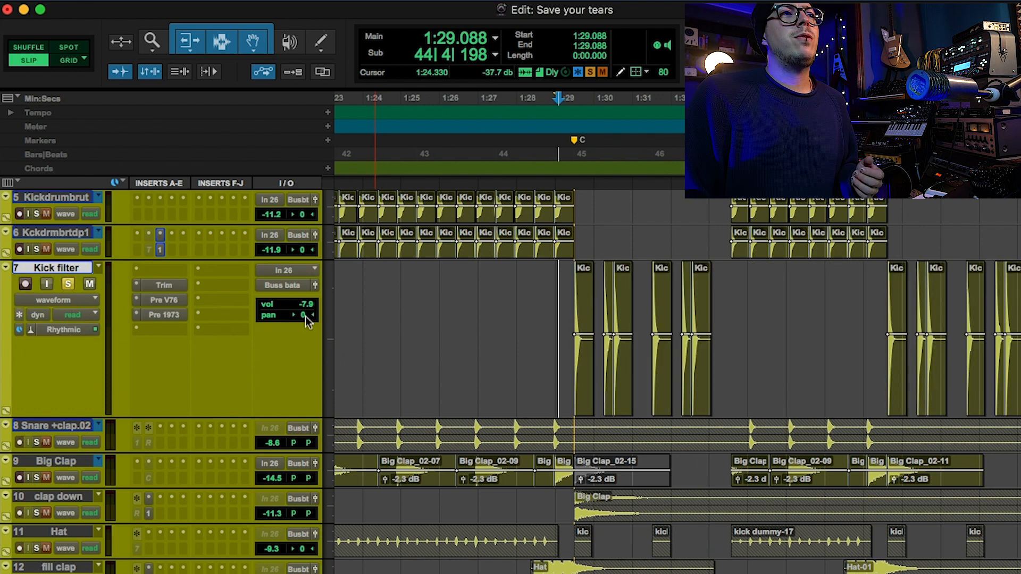
# Audition Kick filter with Pre V76 active and bypassed, and open its Pre 1973 for the same comparison.
pyautogui.click(163, 300)
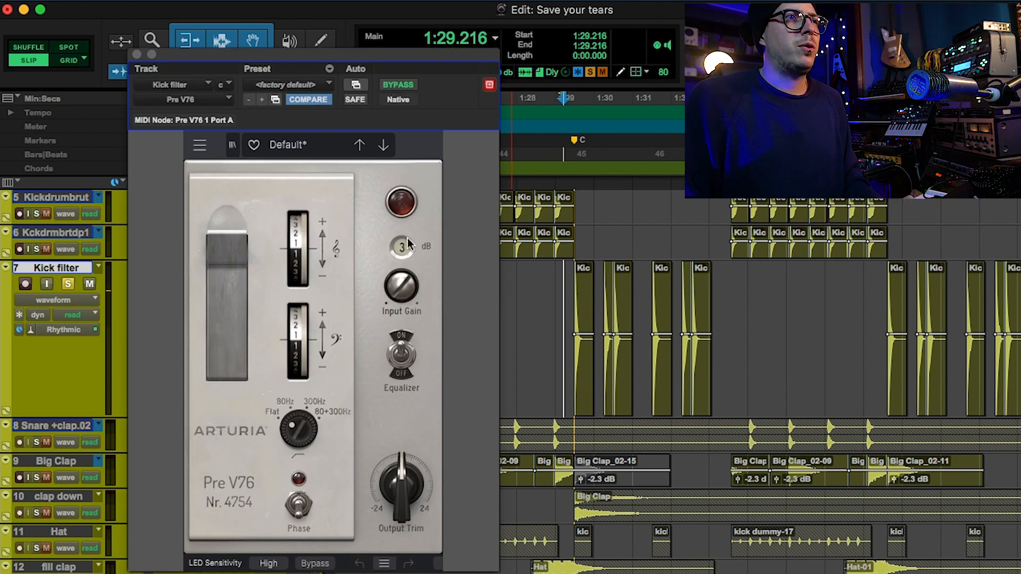
pyautogui.press('space')
pyautogui.click(410, 85)
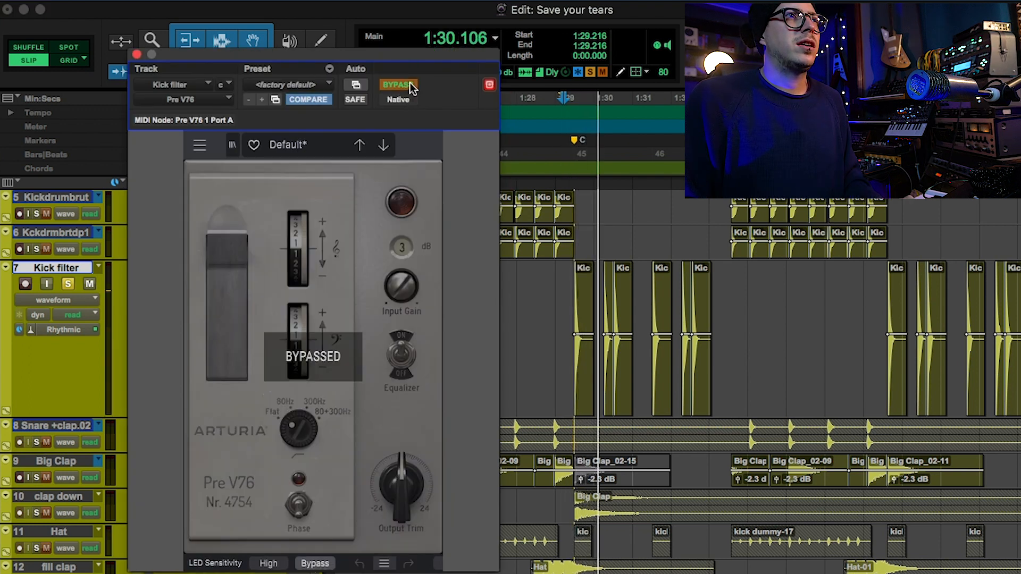
pyautogui.click(410, 84)
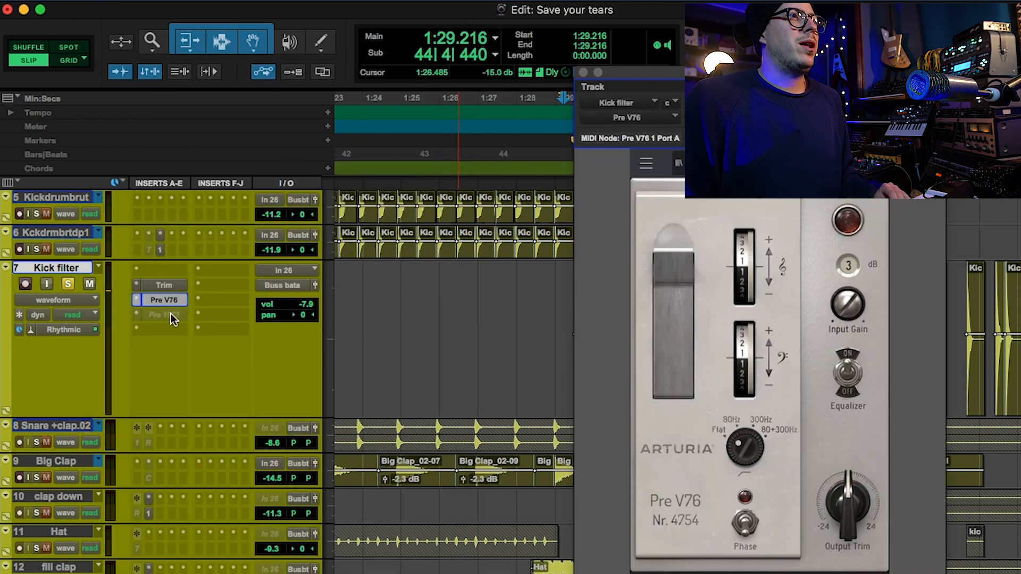
pyautogui.click(171, 314)
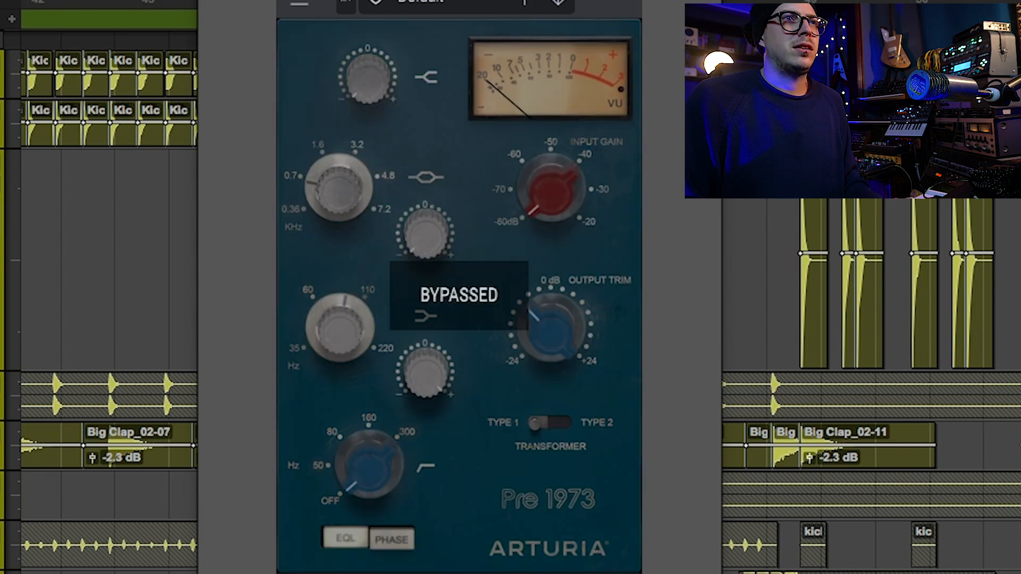
# Select the soloed Snare +clap.02 track and audition it with Pre 1973 active and bypassed.
pyautogui.click(73, 240)
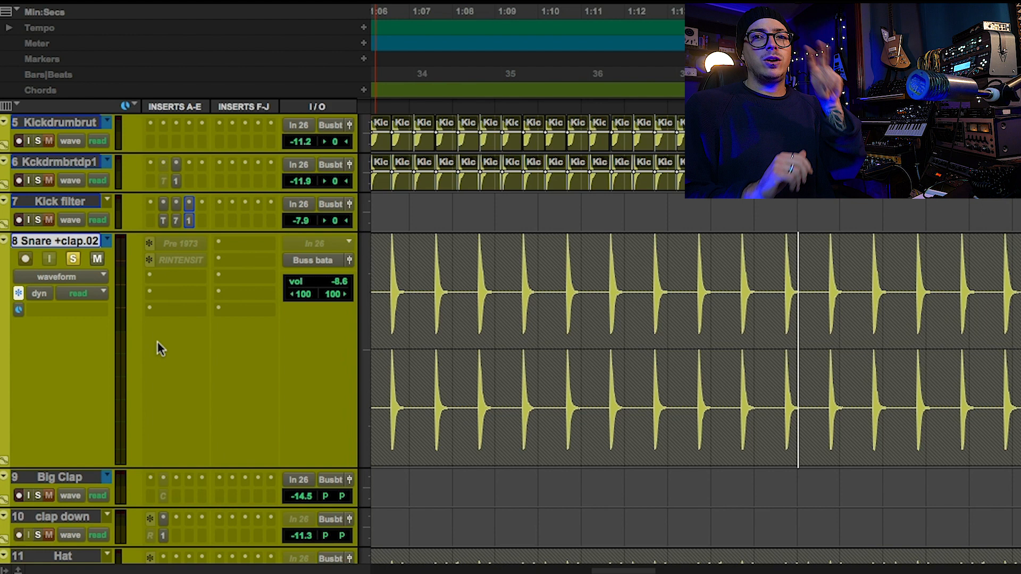
pyautogui.press('space')
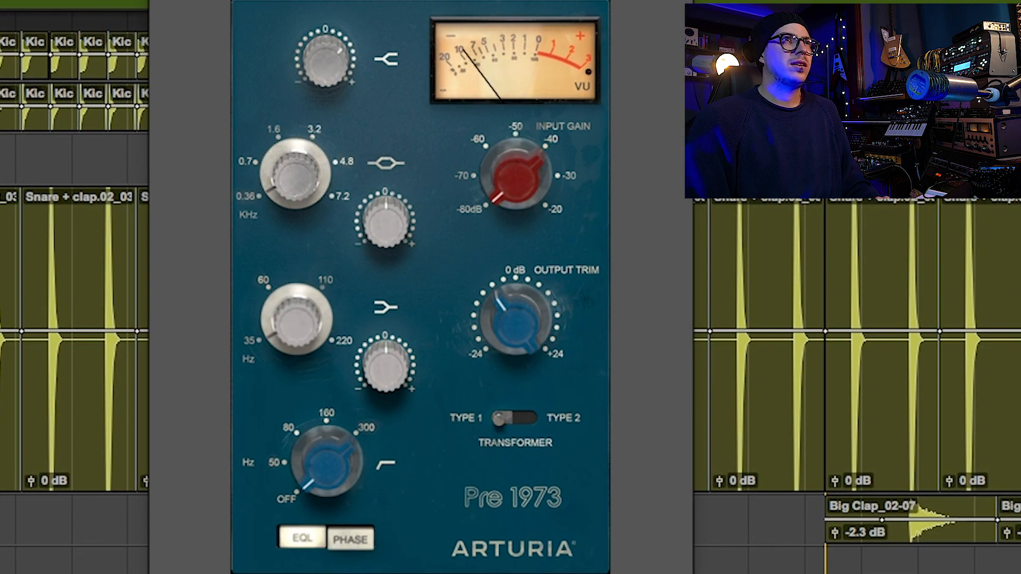
pyautogui.hotkey('shift', 'a')
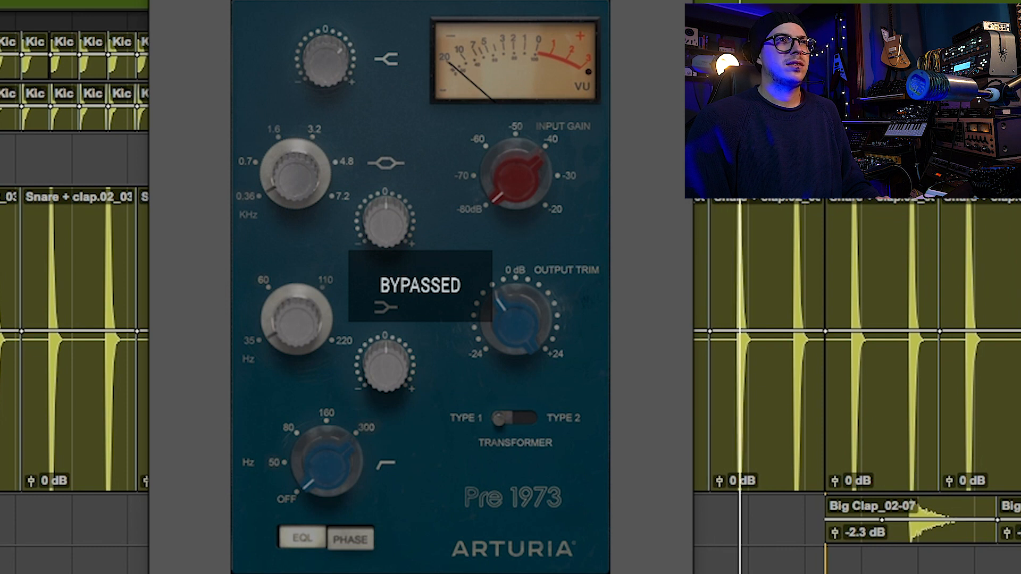
pyautogui.hotkey('shift', 'a')
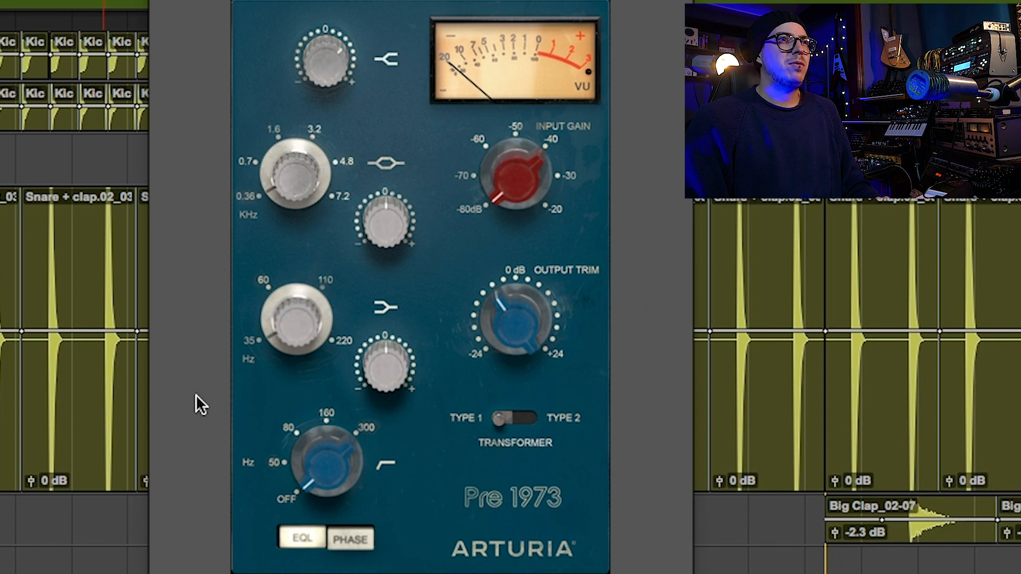
# Open Rev INTENSITY on Snare +clap.02 and compare playback with the reverb active and bypassed.
pyautogui.click(146, 291)
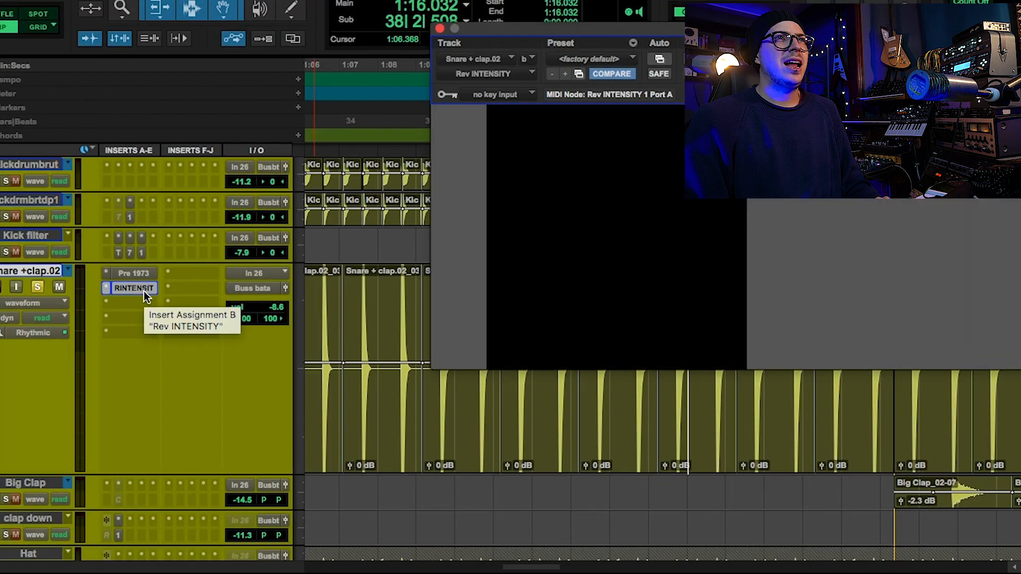
pyautogui.moveTo(685, 32); pyautogui.dragTo(355, 82)
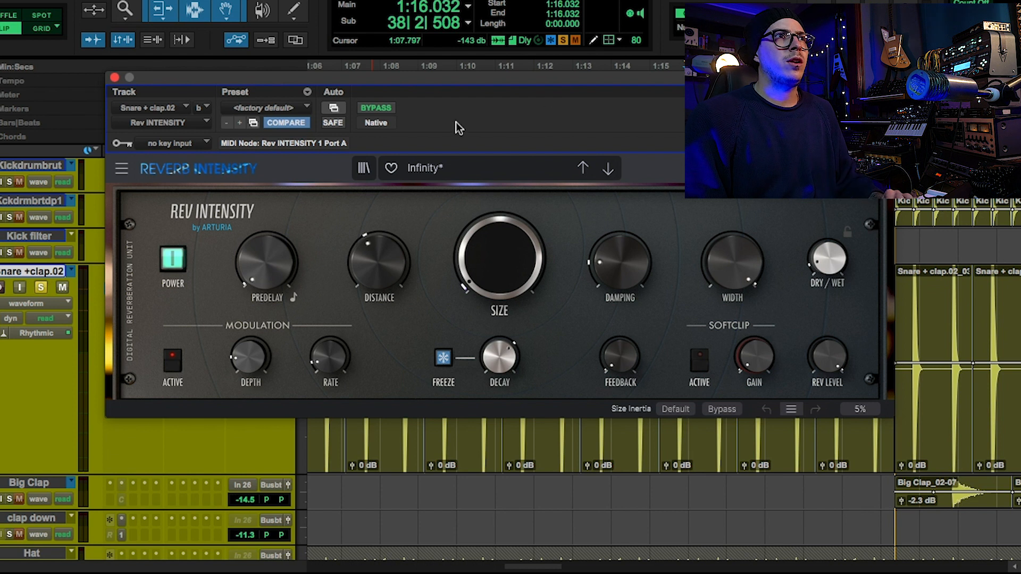
pyautogui.click(383, 111)
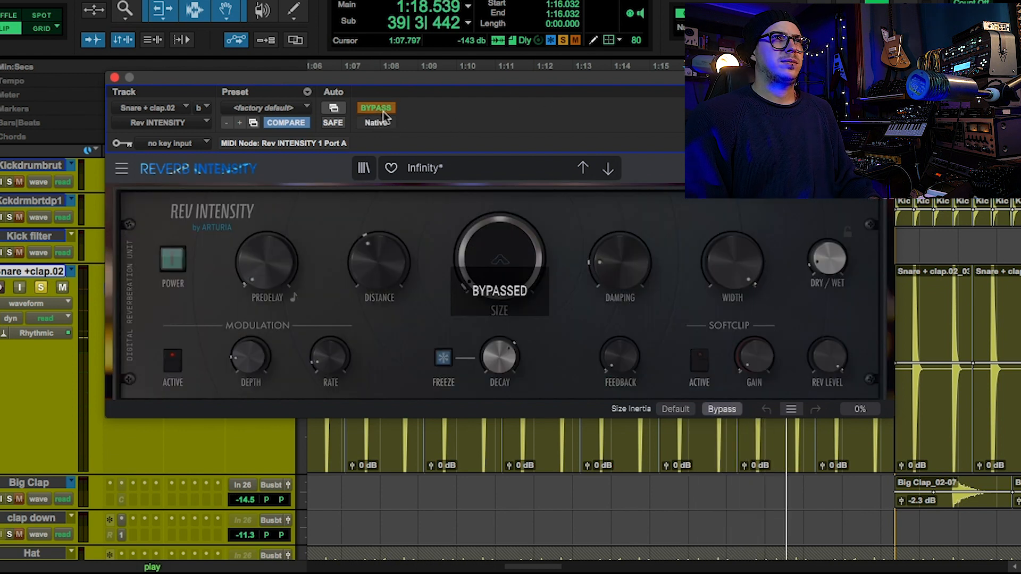
pyautogui.click(383, 111)
pyautogui.press('space')
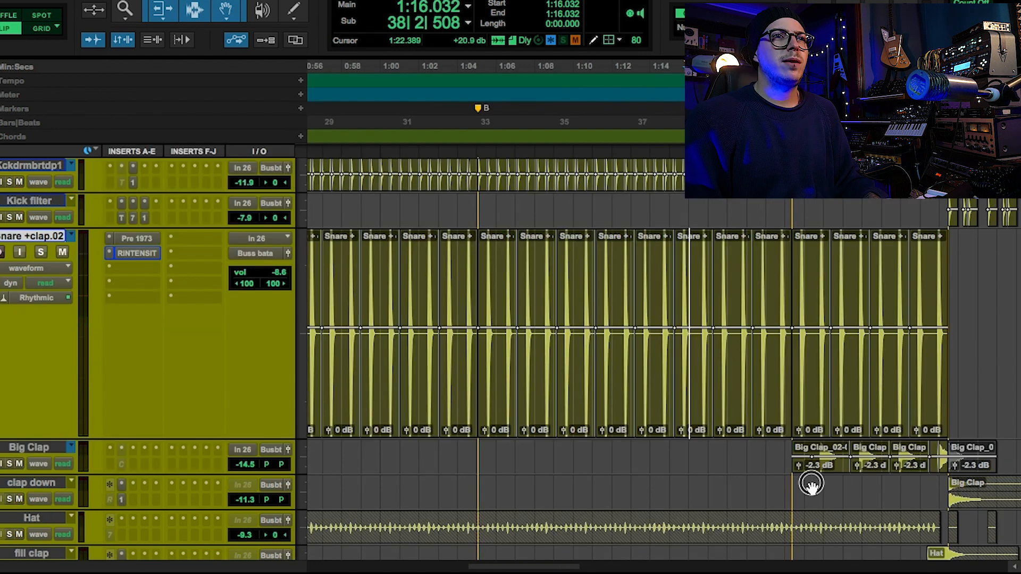
# Solo the Big Clap track and play its clips from 1:22.389, with the timeline zoomed out.
pyautogui.click(811, 484)
pyautogui.press('r')
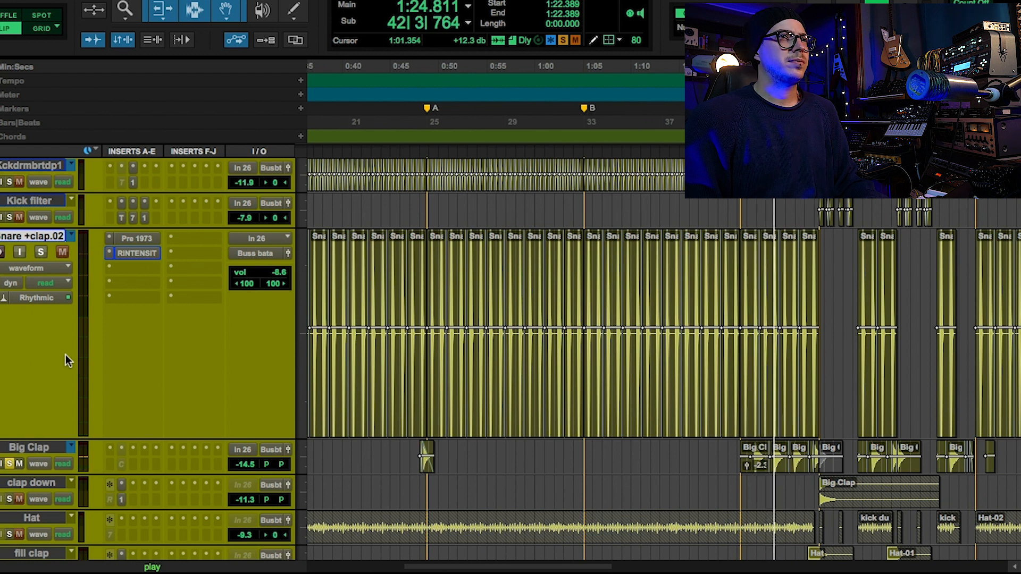
pyautogui.scroll(-2, 65, 355)
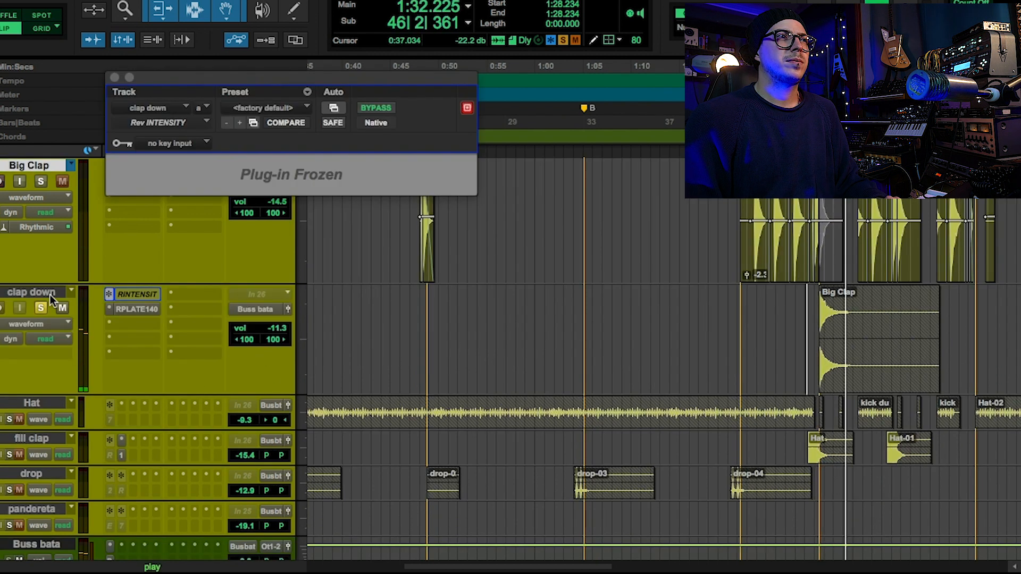
# Check the Rev INTENSITY settings on clap down, and play the full mix from 1:28.234 with the track's solo off.
pyautogui.scroll(-2, 39, 263)
pyautogui.press('space')
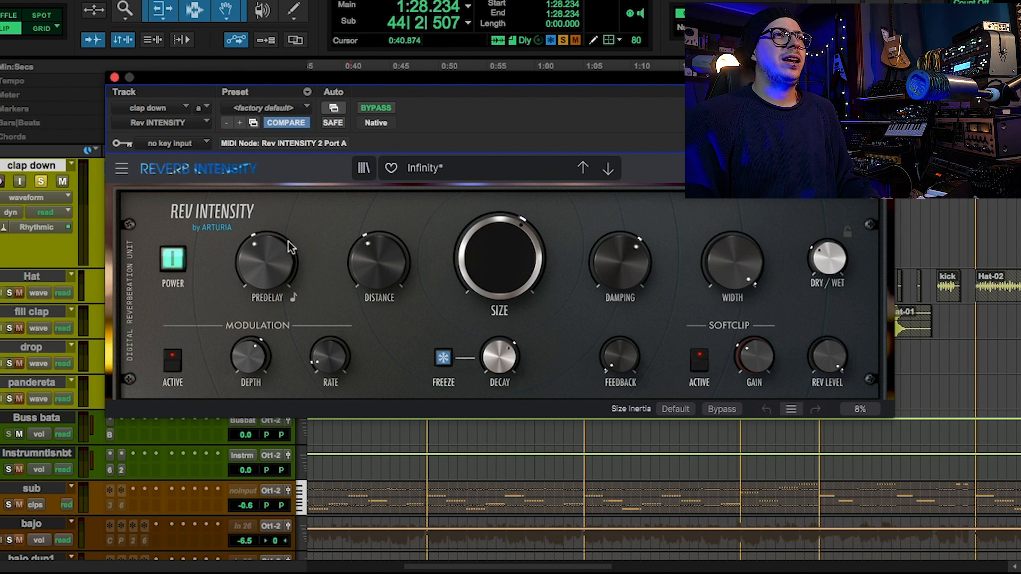
pyautogui.press('space')
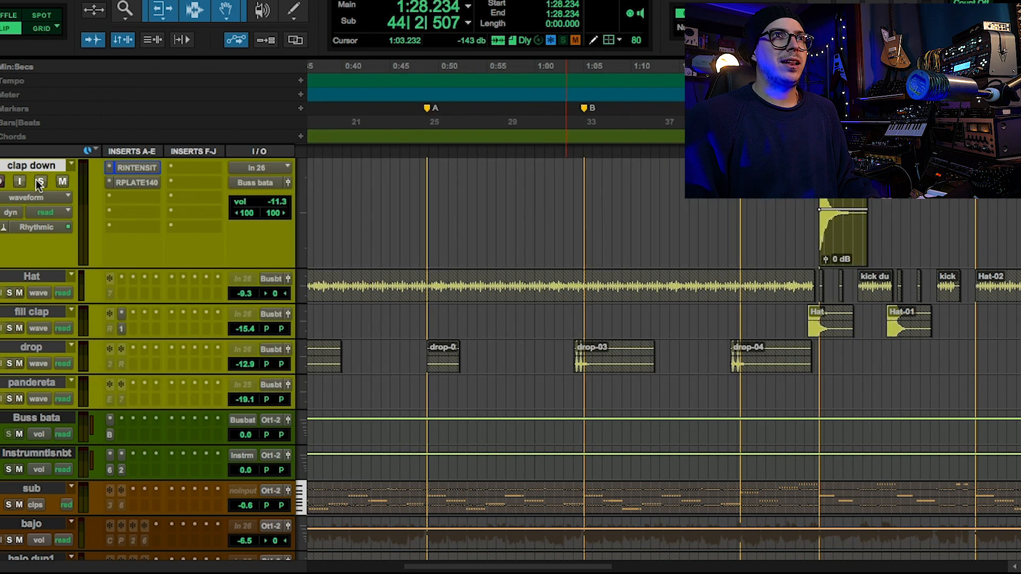
pyautogui.press('space')
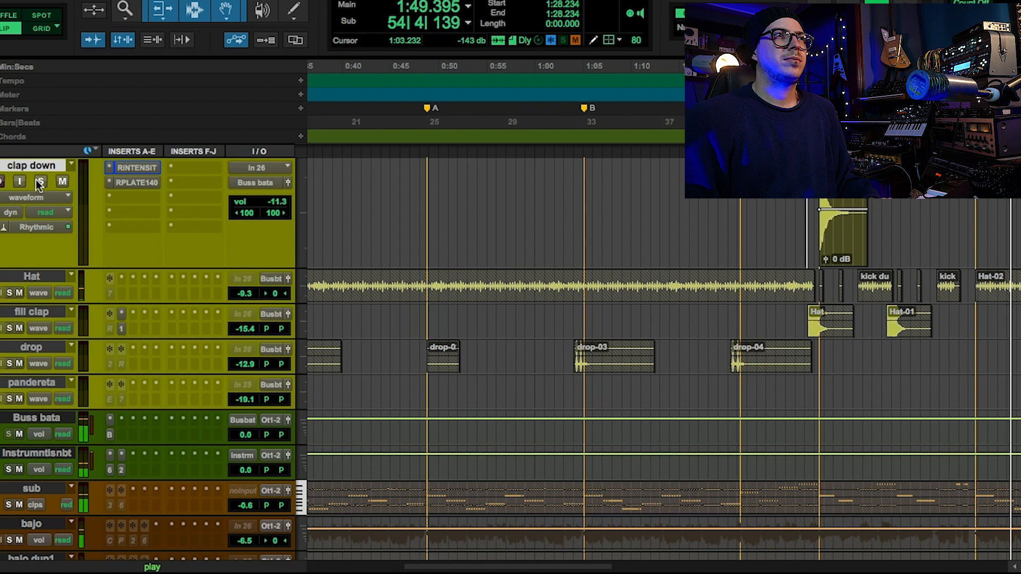
# Solo the Hat track and place the playback start just before marker B at bar 33.
pyautogui.click(14, 277)
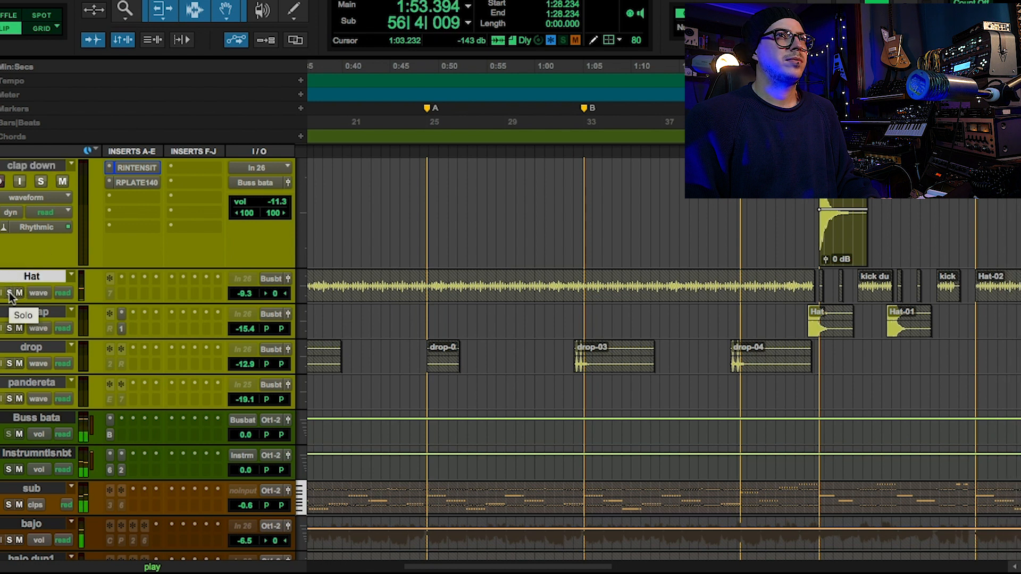
pyautogui.click(9, 293)
pyautogui.press('space')
pyautogui.click(584, 108)
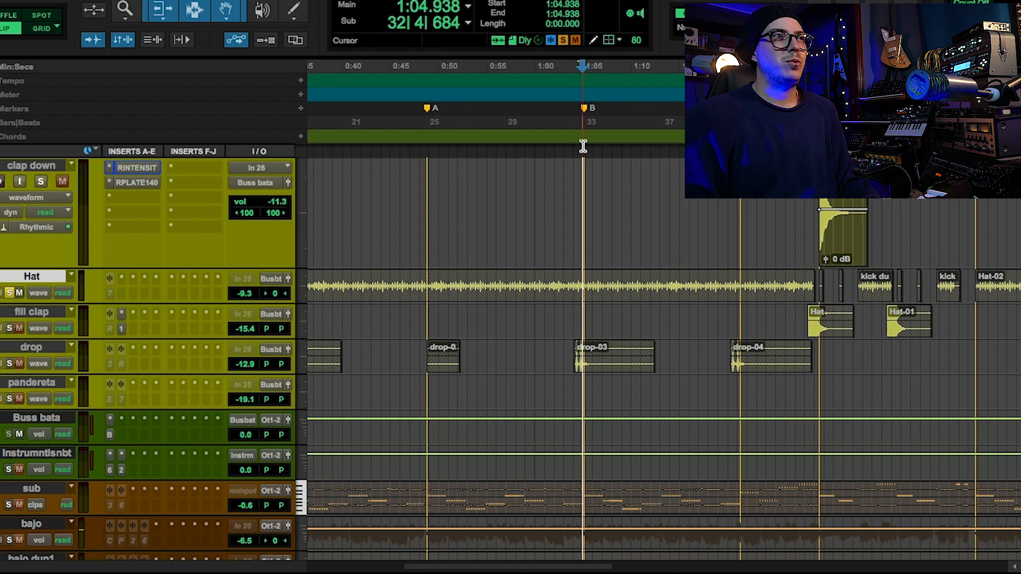
# Play the soloed Hat track from just before marker B, and play the fill clap track soloed from 1:27.722.
pyautogui.press('space')
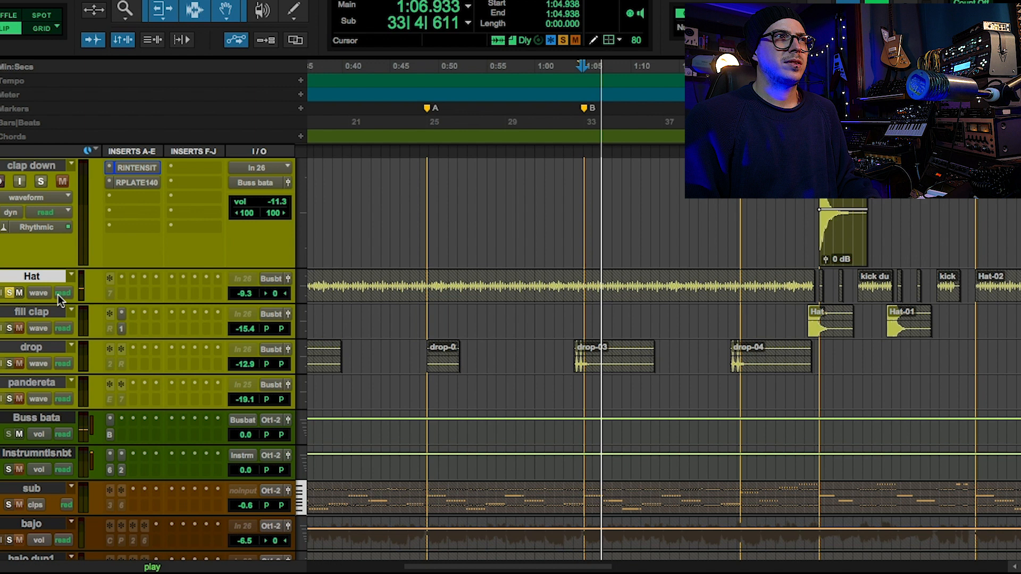
pyautogui.press('space')
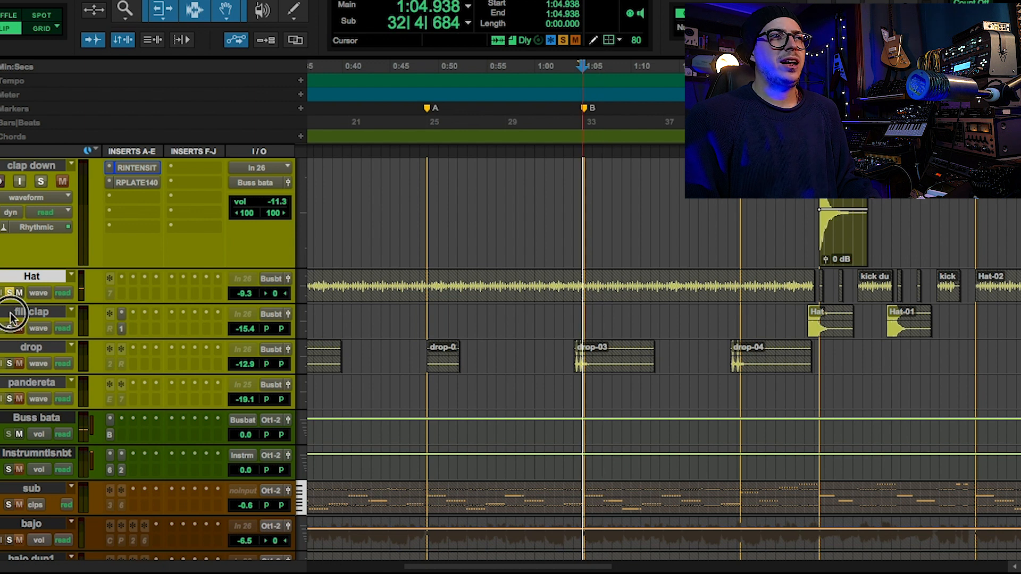
pyautogui.click(11, 315)
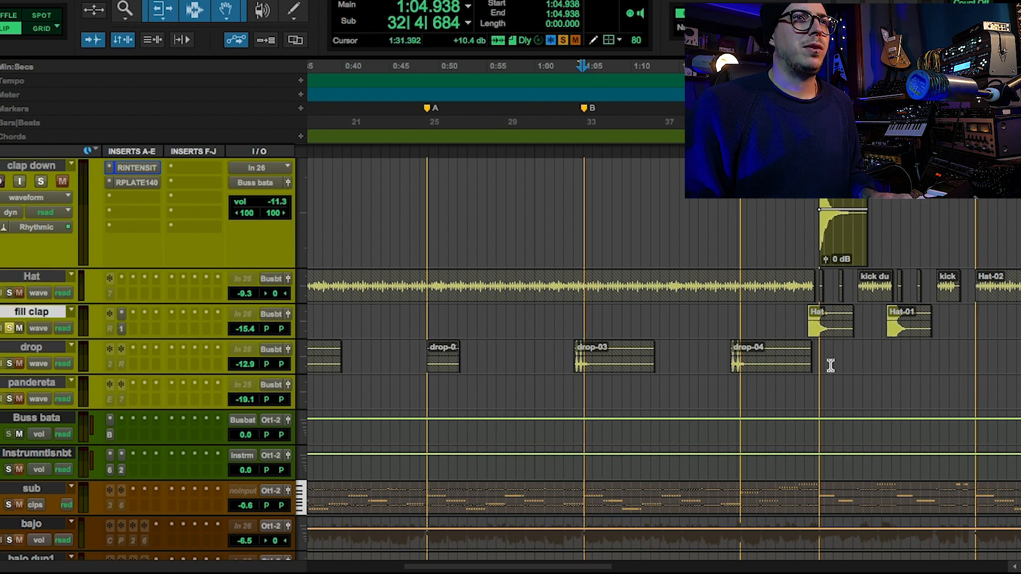
pyautogui.click(801, 382)
pyautogui.press('space')
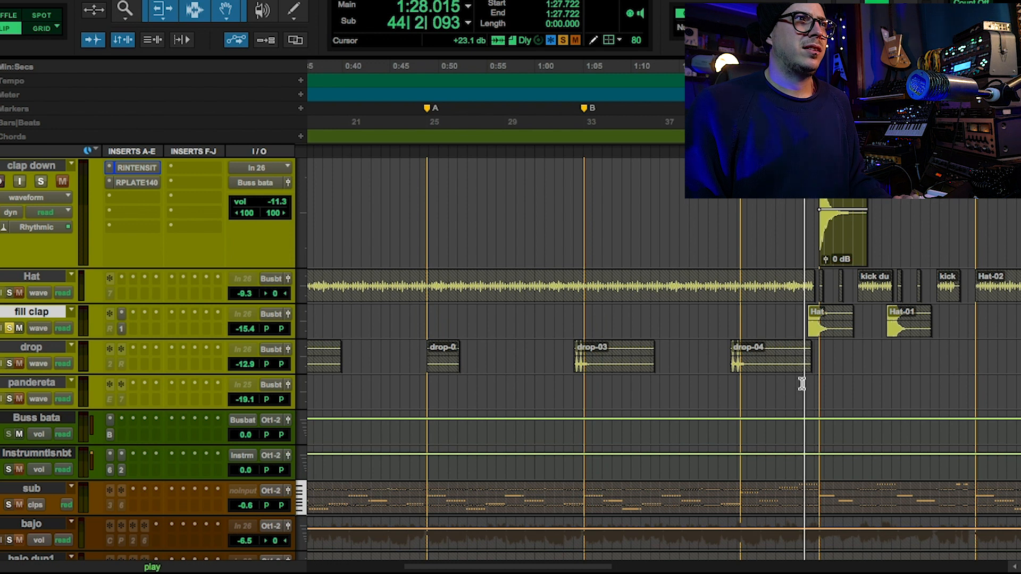
# Play the drop-04 clip within the full mix from 1:19.786, and audition the drop track soloed.
pyautogui.press('r')
pyautogui.press('r')
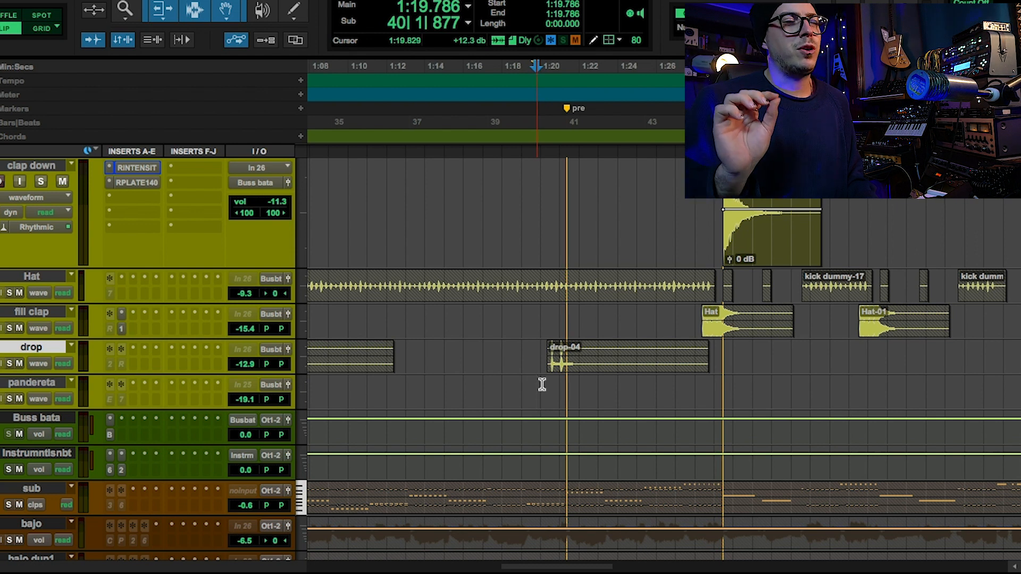
pyautogui.press('space')
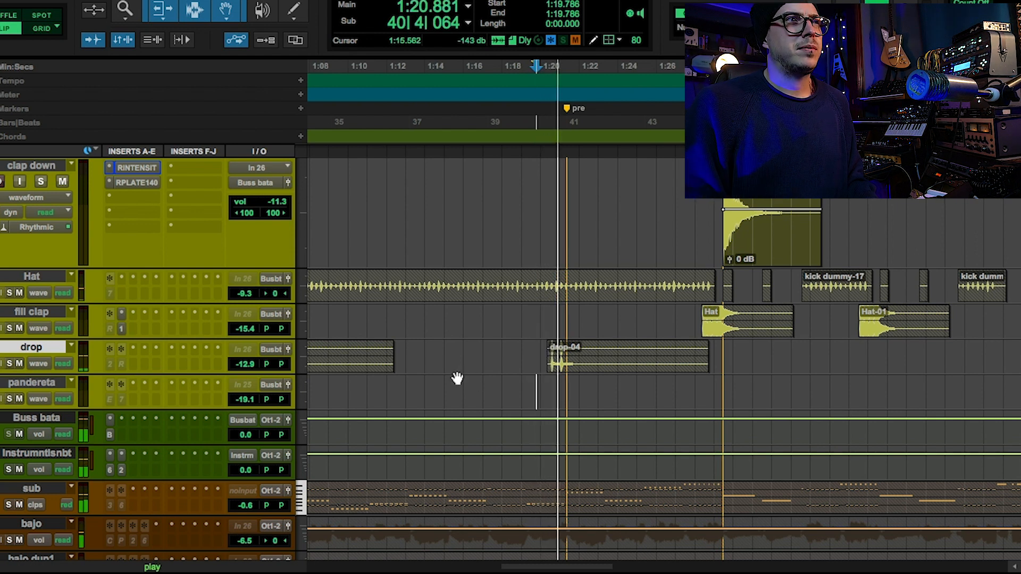
pyautogui.press('space')
pyautogui.press('space')
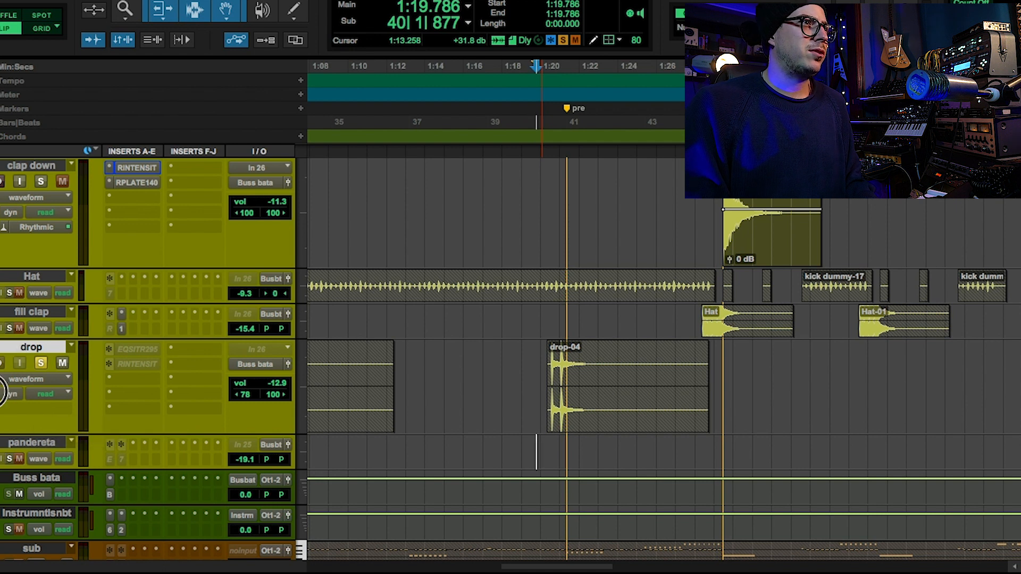
# Check the Rev INTENSITY settings on drop, and open its EQ SITRAL-295 with the visualizer expanded.
pyautogui.click(137, 364)
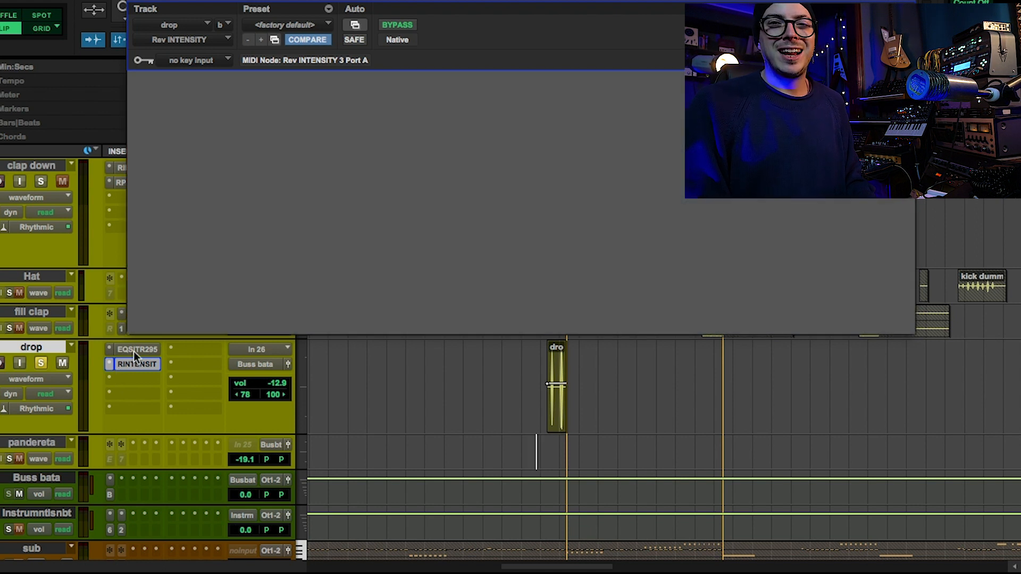
pyautogui.click(133, 352)
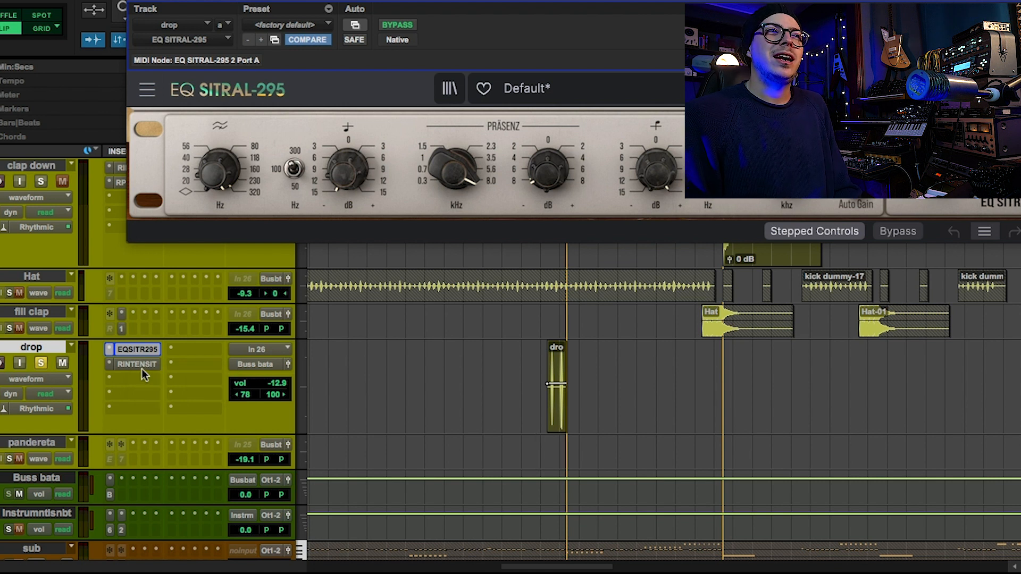
pyautogui.moveTo(456, 6); pyautogui.dragTo(418, 152)
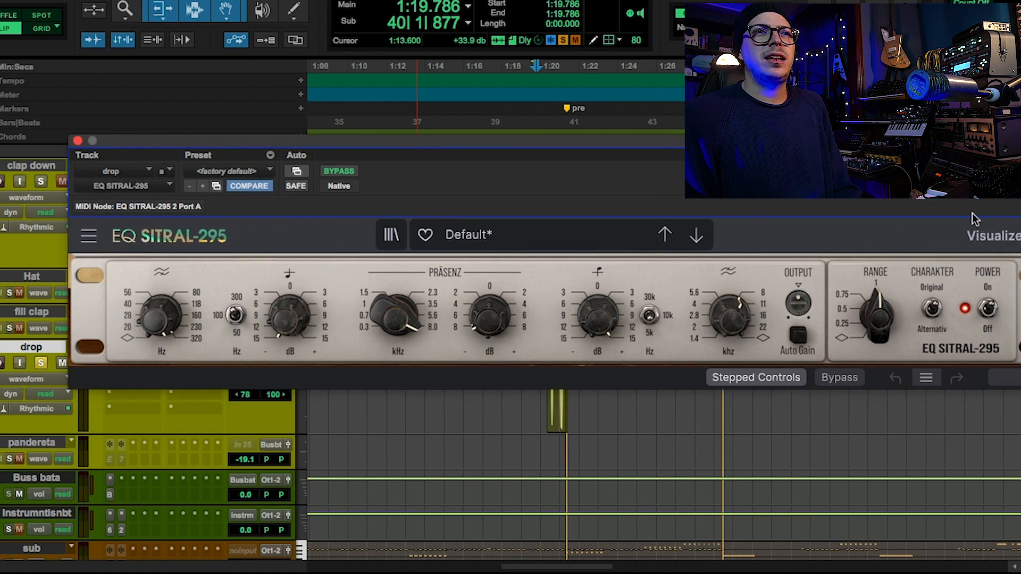
pyautogui.click(984, 235)
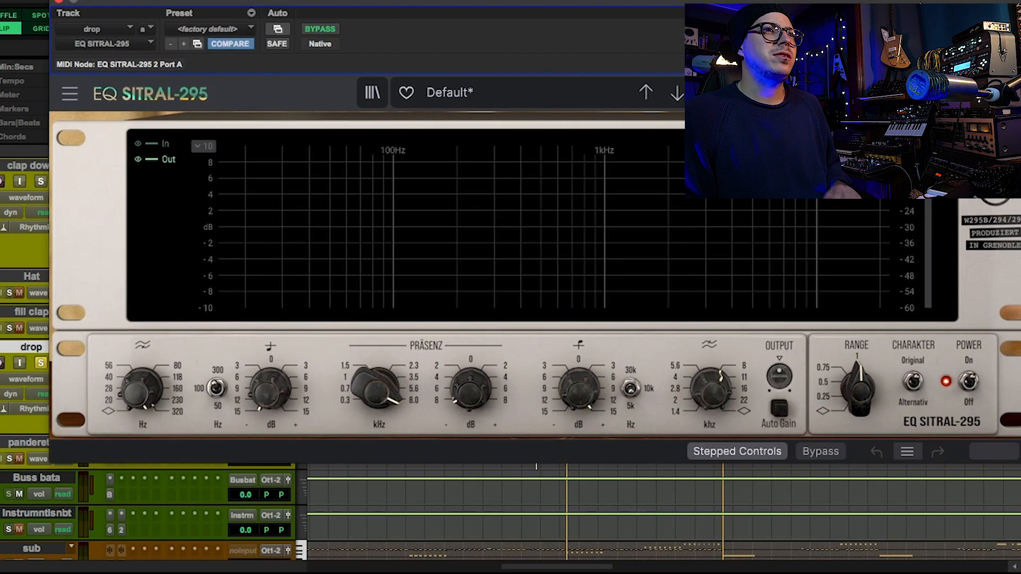
# Compare playback of the soloed drop track with EQ SITRAL-295 active and bypassed.
pyautogui.press('space')
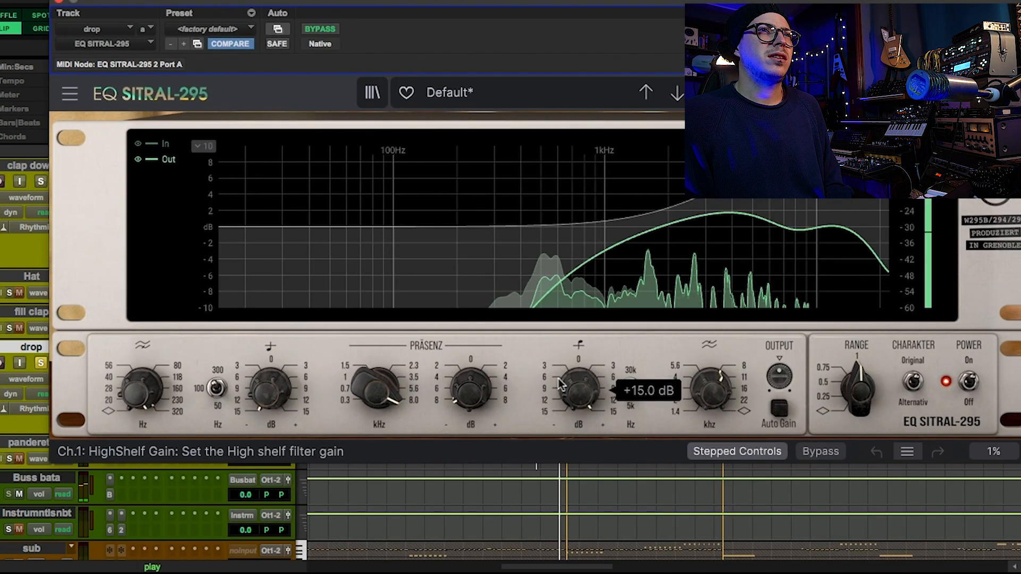
pyautogui.press('space')
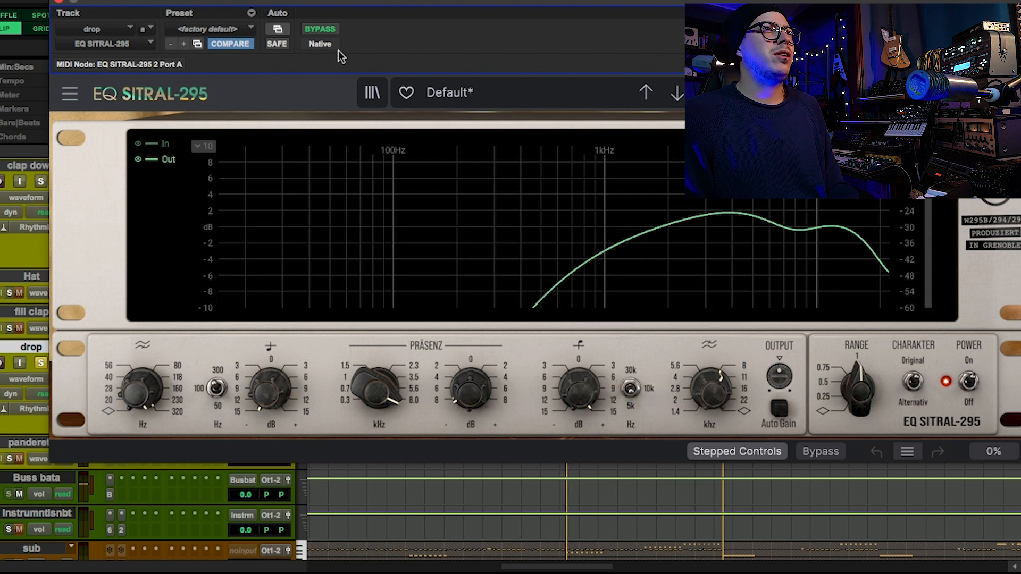
pyautogui.click(325, 30)
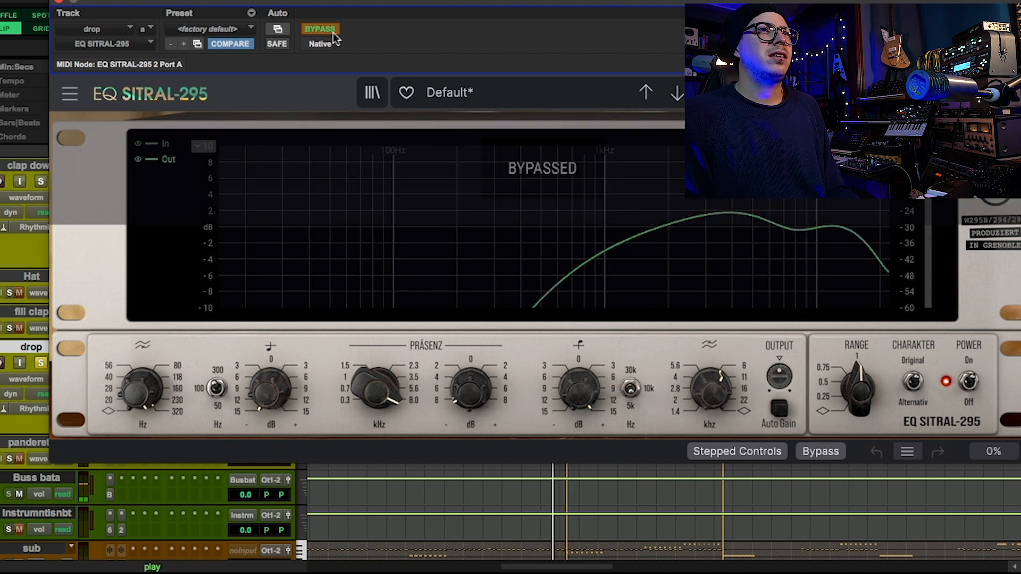
pyautogui.click(333, 33)
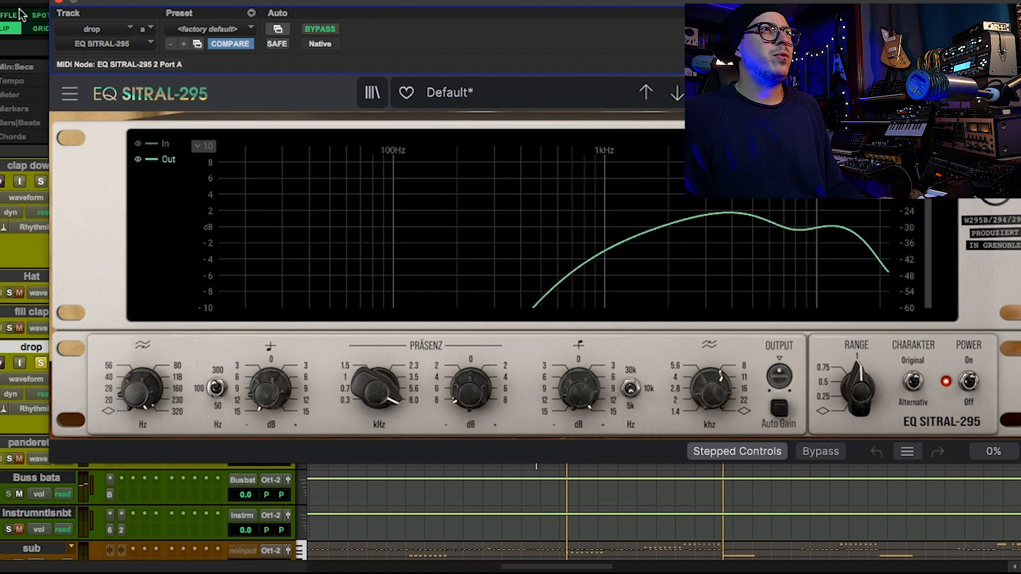
# Close the EQ and play the drop track with both inserts bypassed, comparing it with the inserts active.
pyautogui.click(56, 3)
pyautogui.keyDown('shift'); pyautogui.keyDown('super'); pyautogui.click(154, 352); pyautogui.keyUp('super'); pyautogui.keyUp('shift')
pyautogui.press('space')
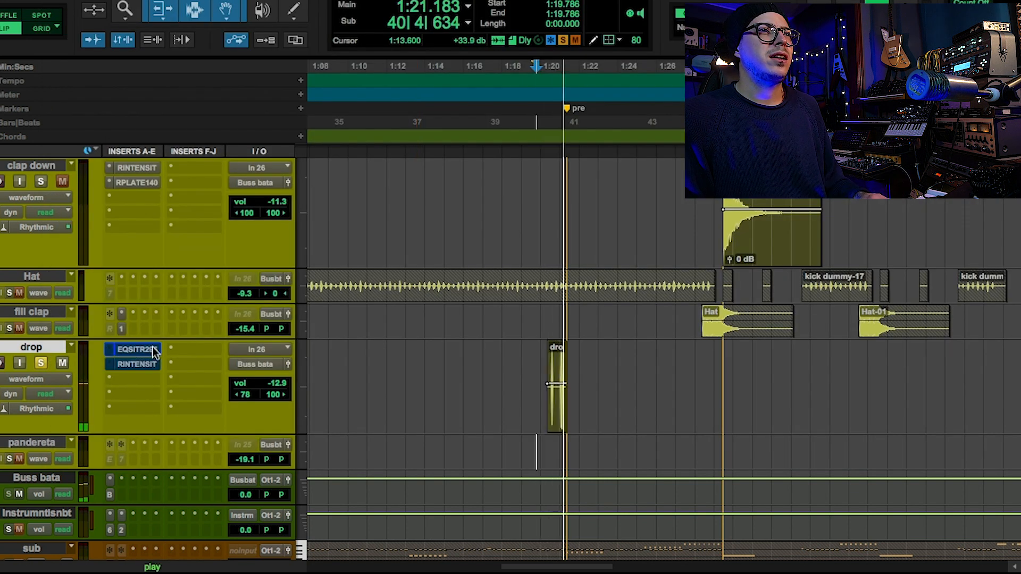
pyautogui.press('space')
pyautogui.press('space')
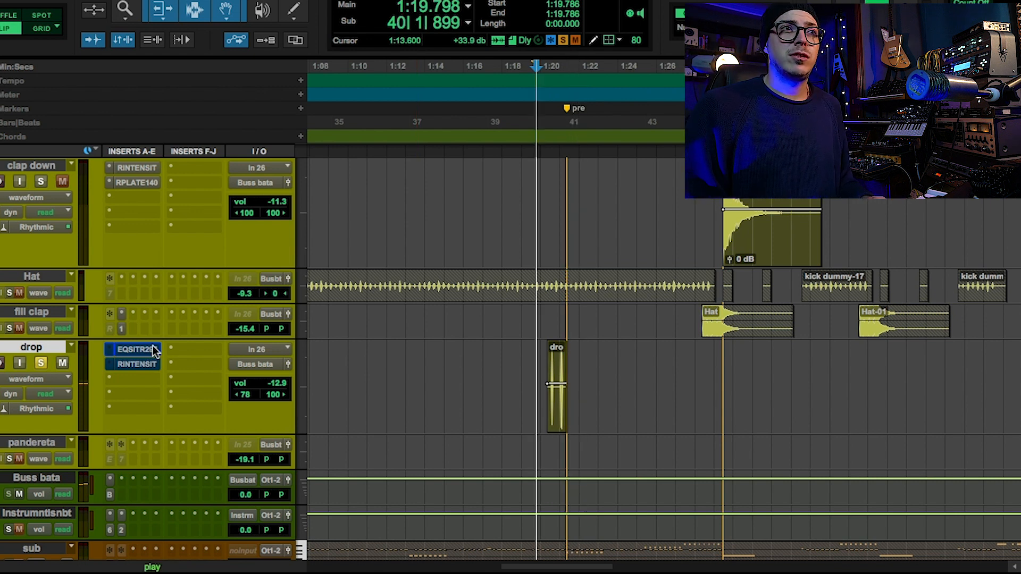
pyautogui.press('space')
pyautogui.keyDown('shift'); pyautogui.keyDown('super'); pyautogui.click(154, 352); pyautogui.keyUp('super'); pyautogui.keyUp('shift')
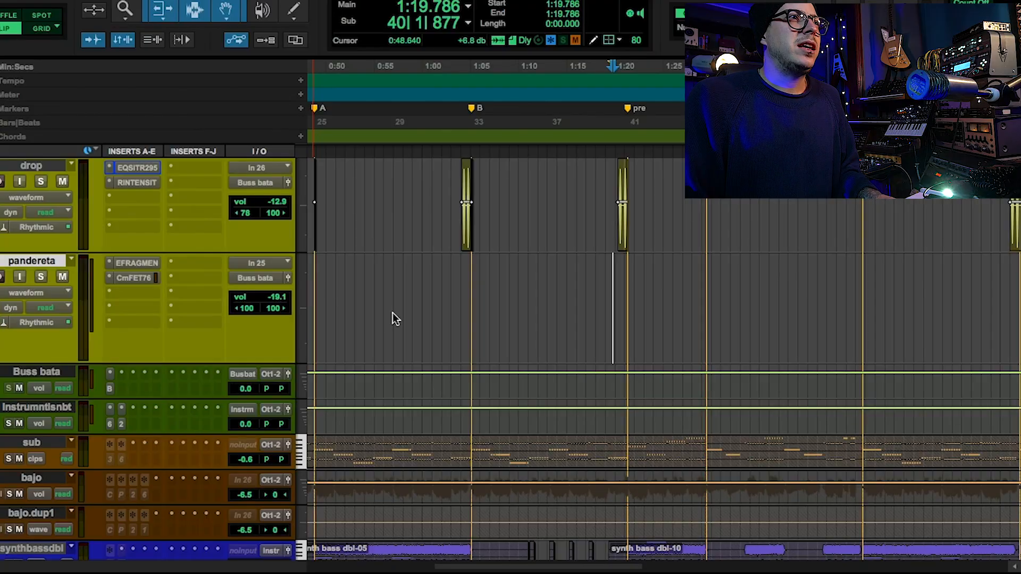
# Play the pandereta_02-03 clip soloed from 3:07.118, and dismiss the CPU power error.
pyautogui.scroll(-2, 393, 313)
pyautogui.hscroll(3, 399, 310)
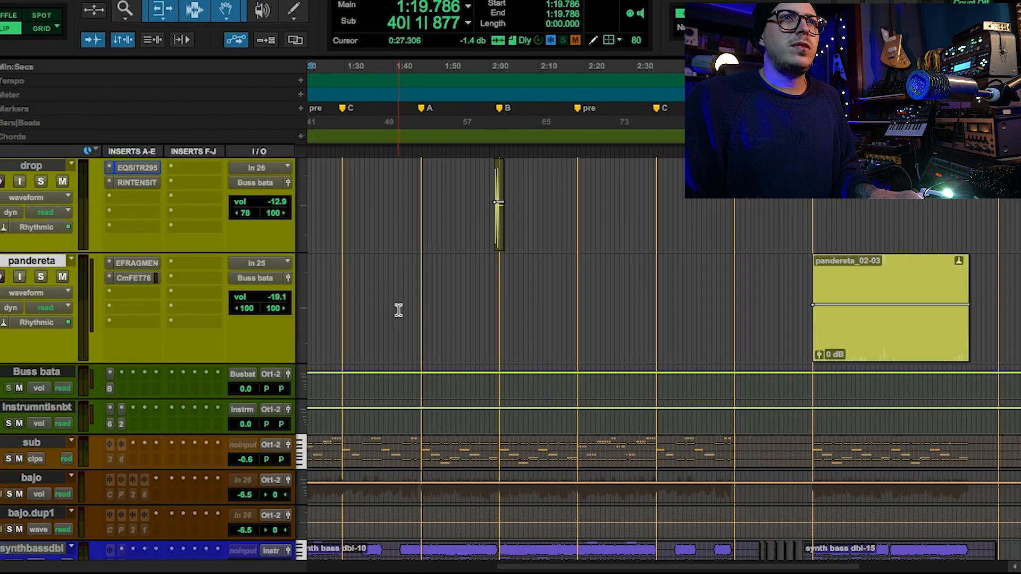
pyautogui.click(842, 342)
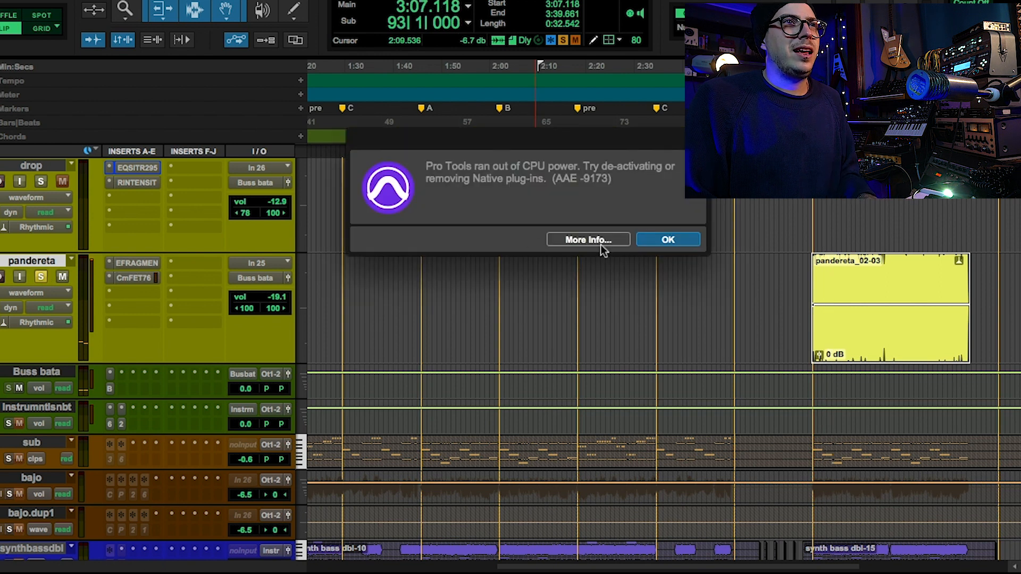
pyautogui.click(665, 240)
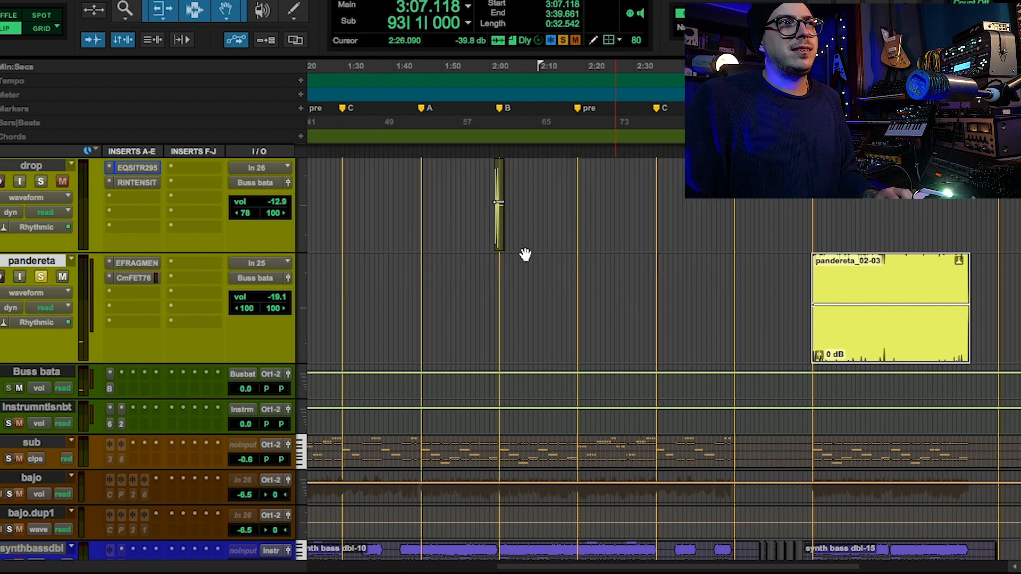
# Reactivate Efx FRAGMENTS on pandereta and audition the clip with the plug-in open and Comp FET-76 bypassed.
pyautogui.keyDown('super'); pyautogui.click(138, 265); pyautogui.keyUp('super')
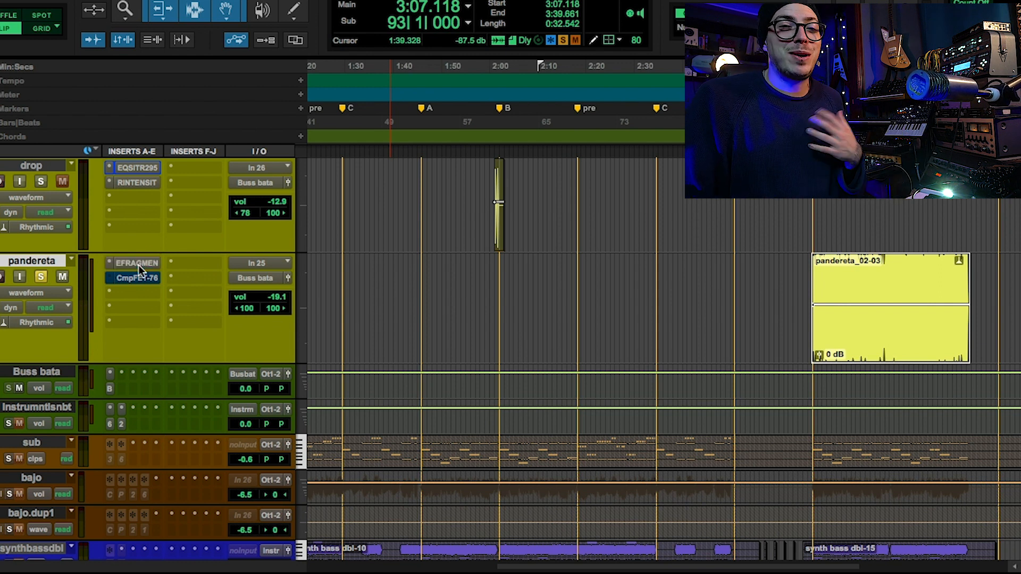
pyautogui.click(138, 265)
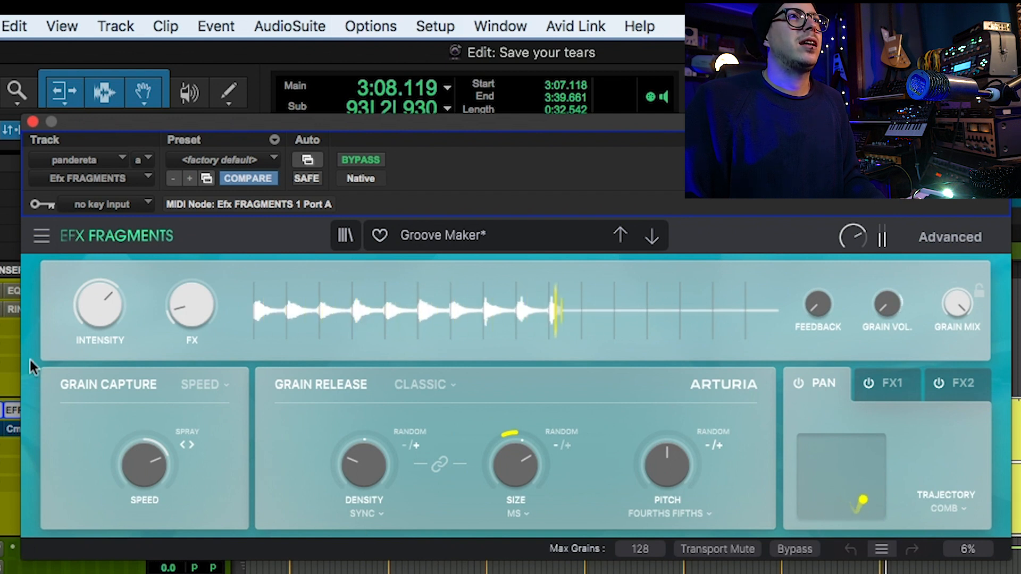
pyautogui.click(31, 123)
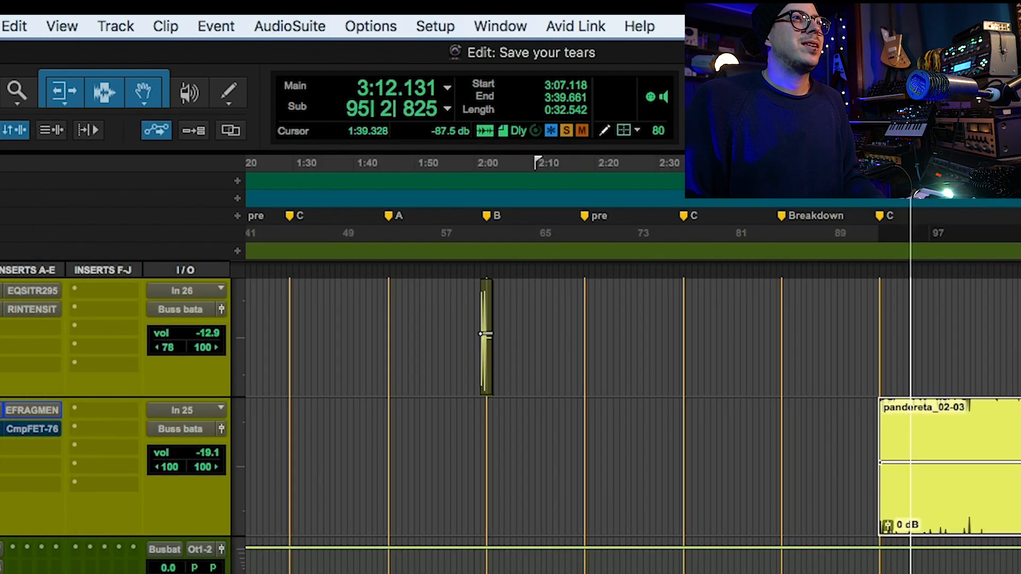
pyautogui.press('space')
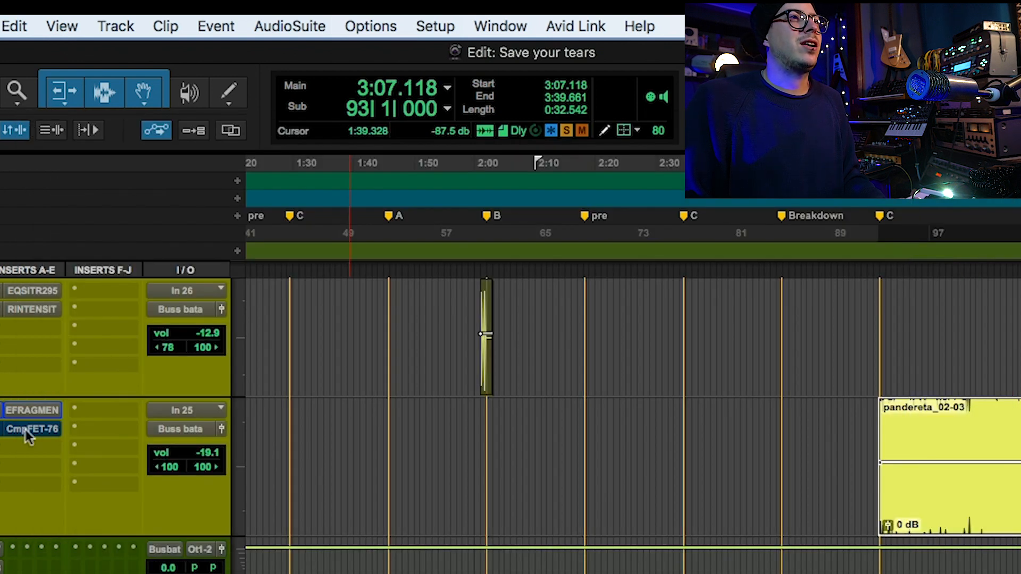
# Turn off the bypass of Comp FET-76 on pandereta and play the clip both soloed and in the full mix.
pyautogui.click(25, 430)
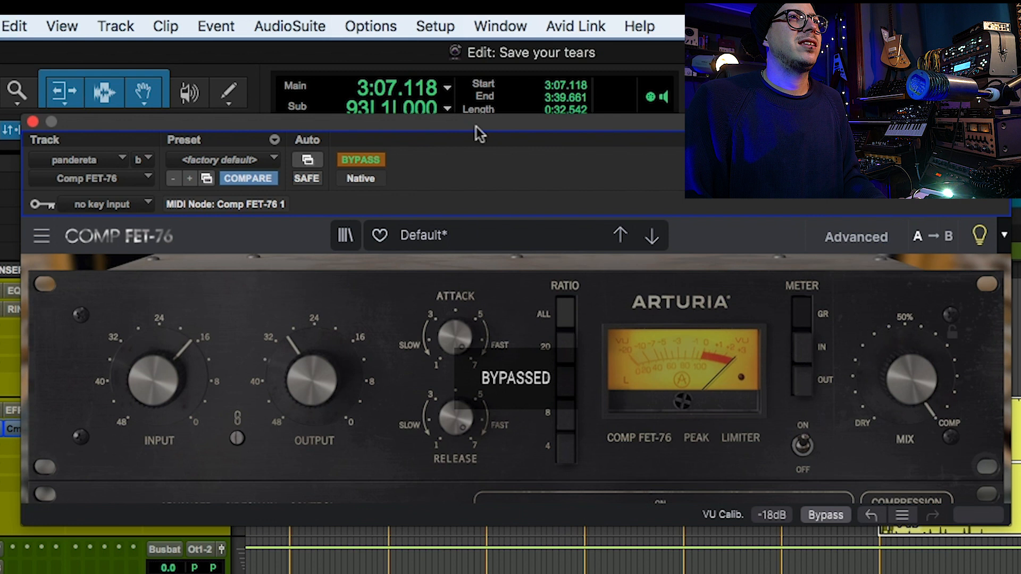
pyautogui.click(375, 161)
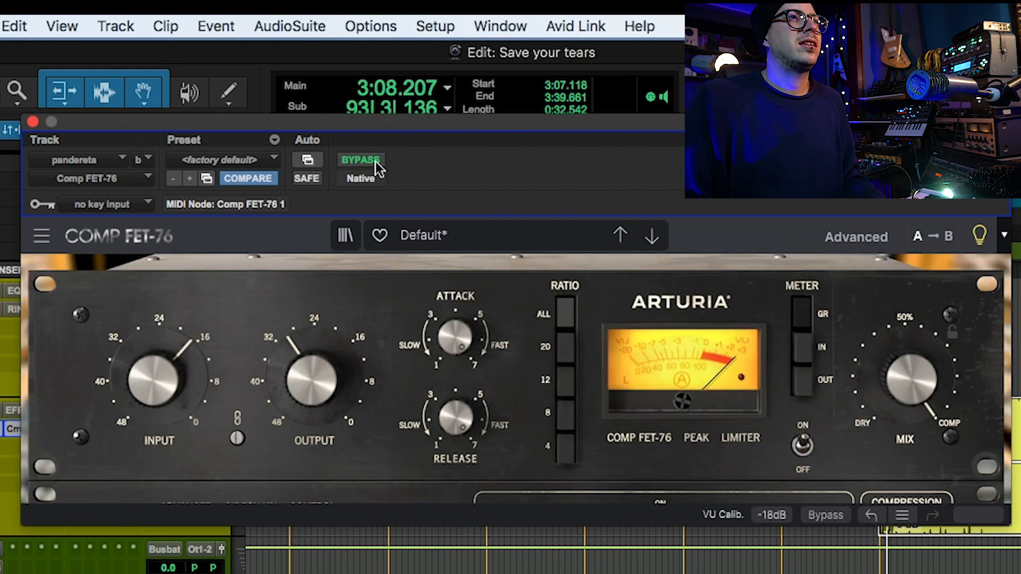
pyautogui.press('space')
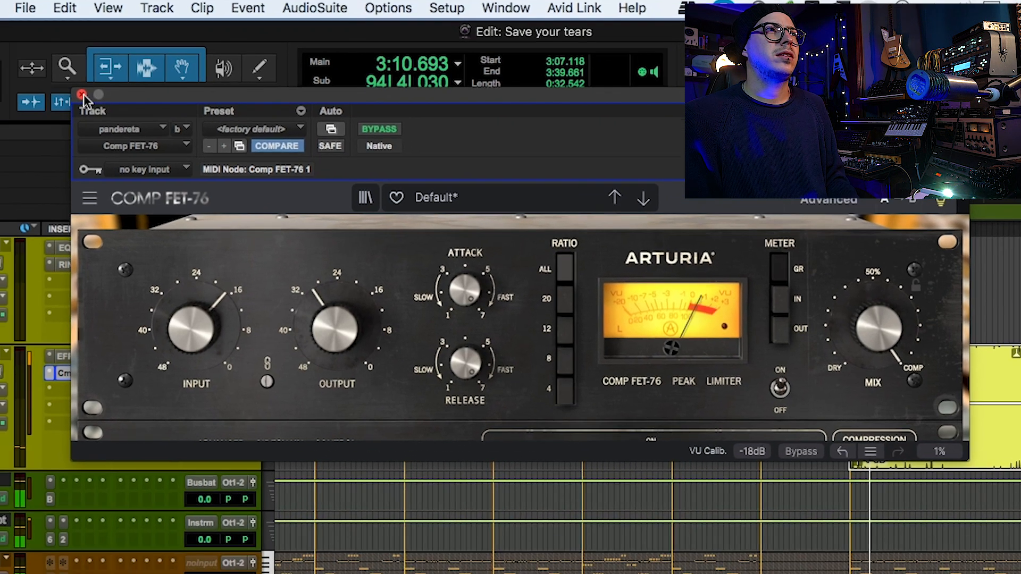
pyautogui.click(33, 122)
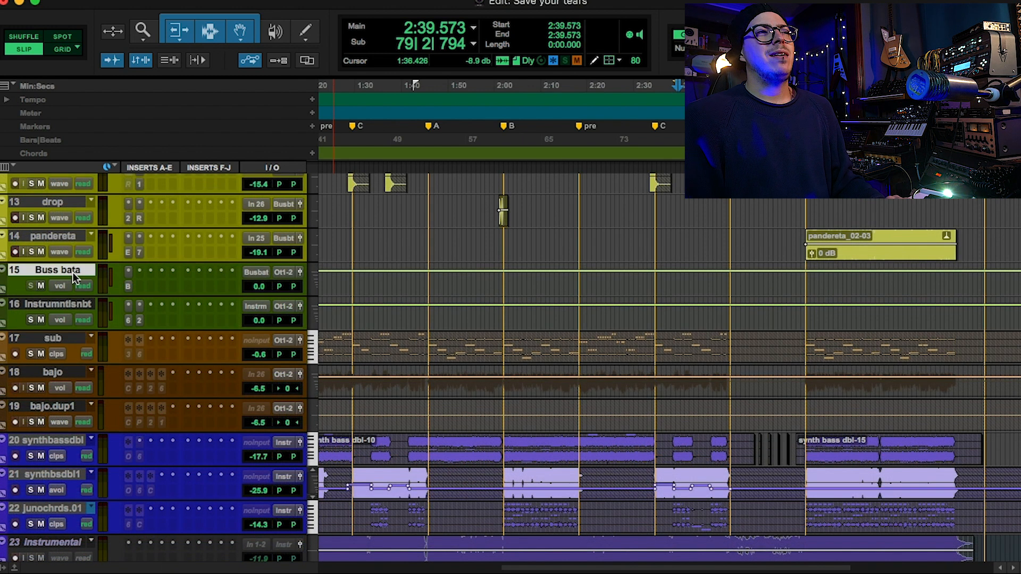
# Open Bus FORCE on the Buss bata track and look over its equalizer, filter, compressor and saturation settings.
pyautogui.scroll(4, 79, 305)
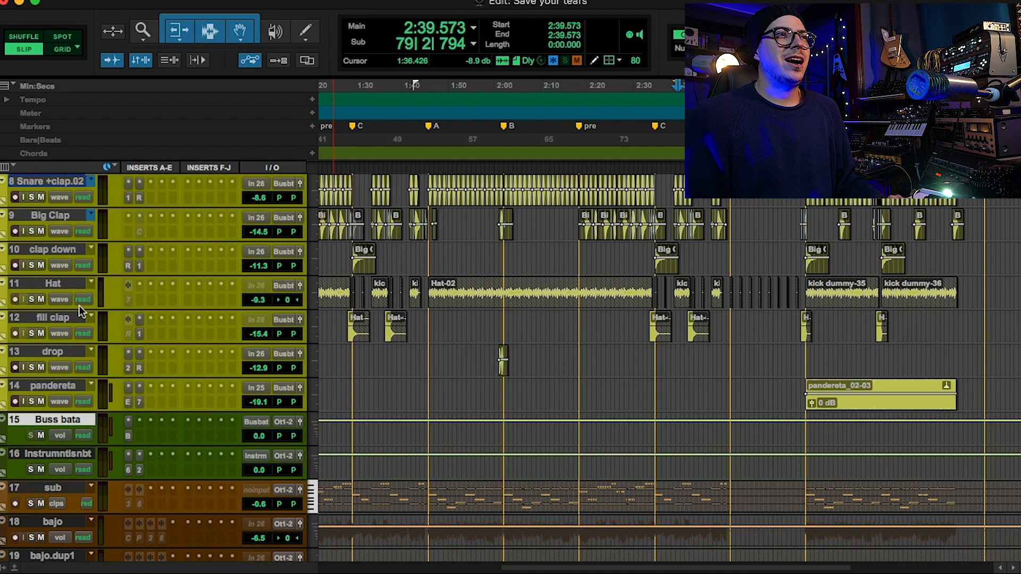
pyautogui.click(127, 436)
pyautogui.moveTo(429, 61); pyautogui.dragTo(599, 34)
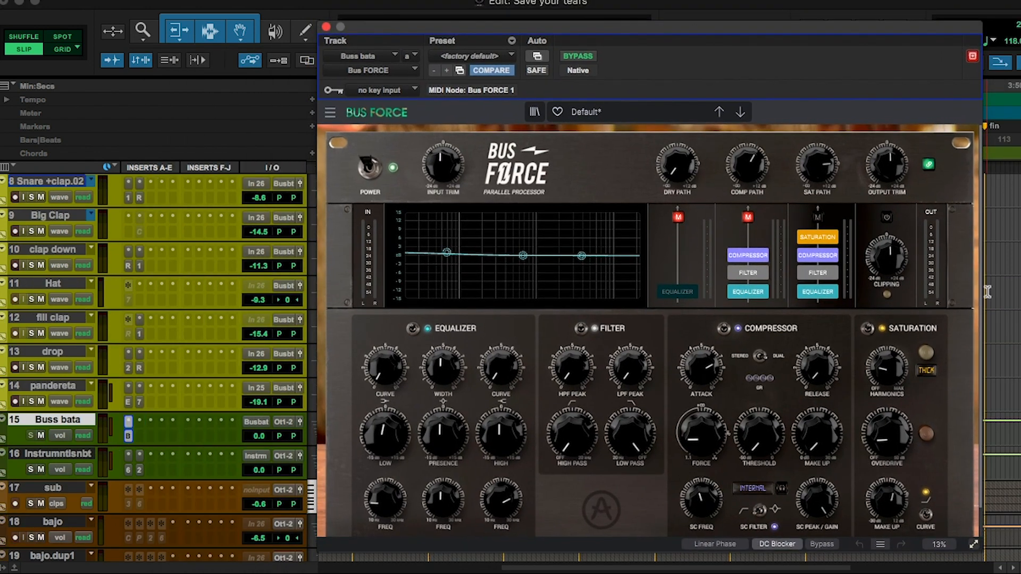
pyautogui.scroll(-2, 956, 346)
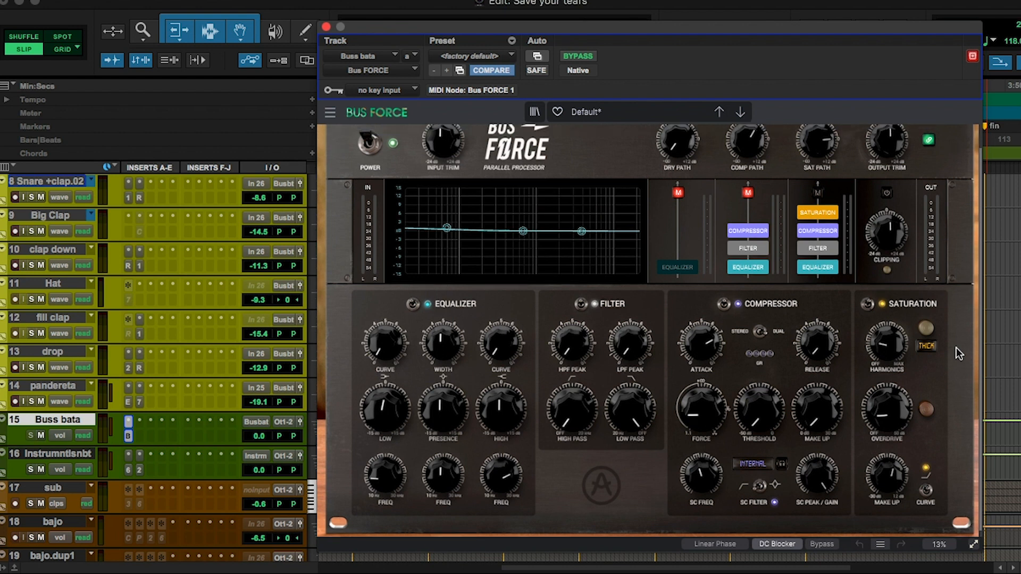
pyautogui.scroll(1, 956, 348)
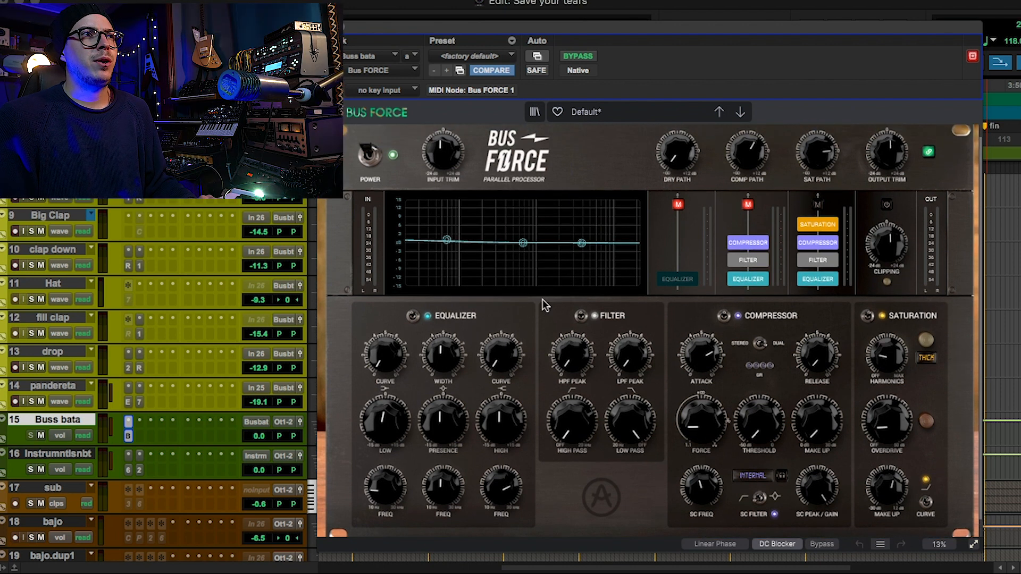
# Select all drum tracks from Kickdrumbrut through pandereta and solo them together.
pyautogui.click(51, 388)
pyautogui.scroll(7, 52, 389)
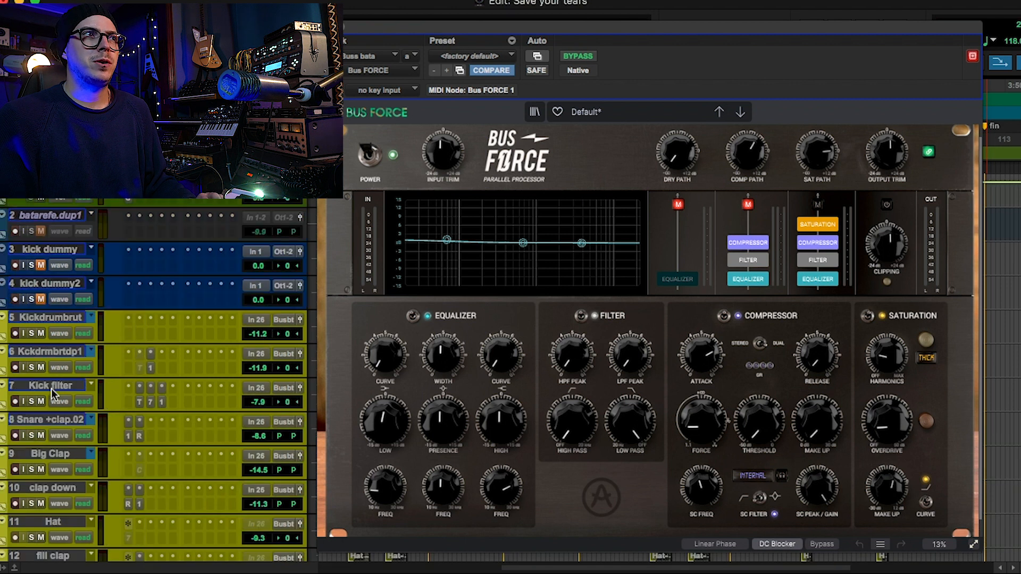
pyautogui.keyDown('shift'); pyautogui.click(44, 320); pyautogui.keyUp('shift')
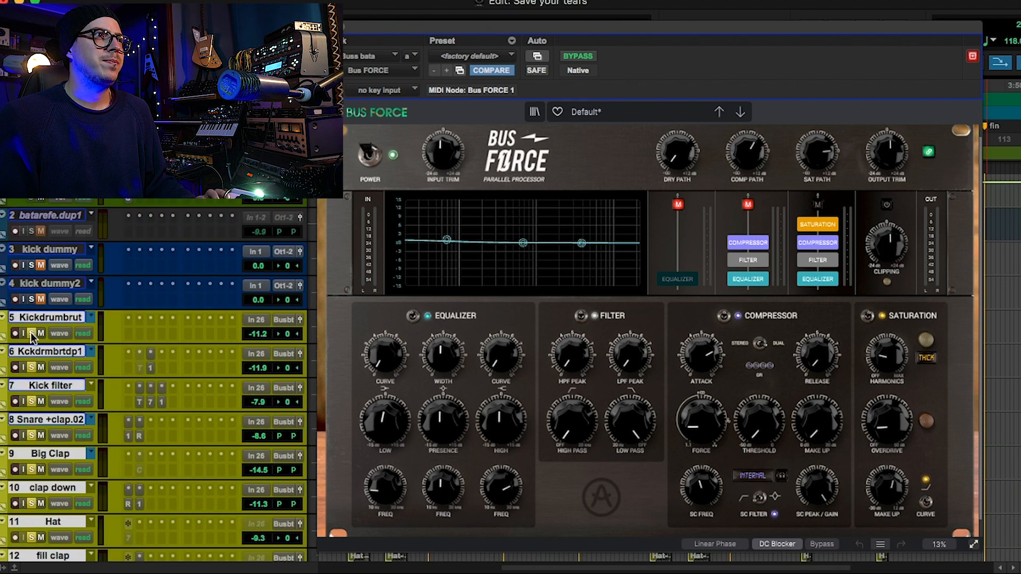
# Play the soloed drum tracks and compare the Buss bata mix with Bus FORCE bypassed and active, twice.
pyautogui.press('space')
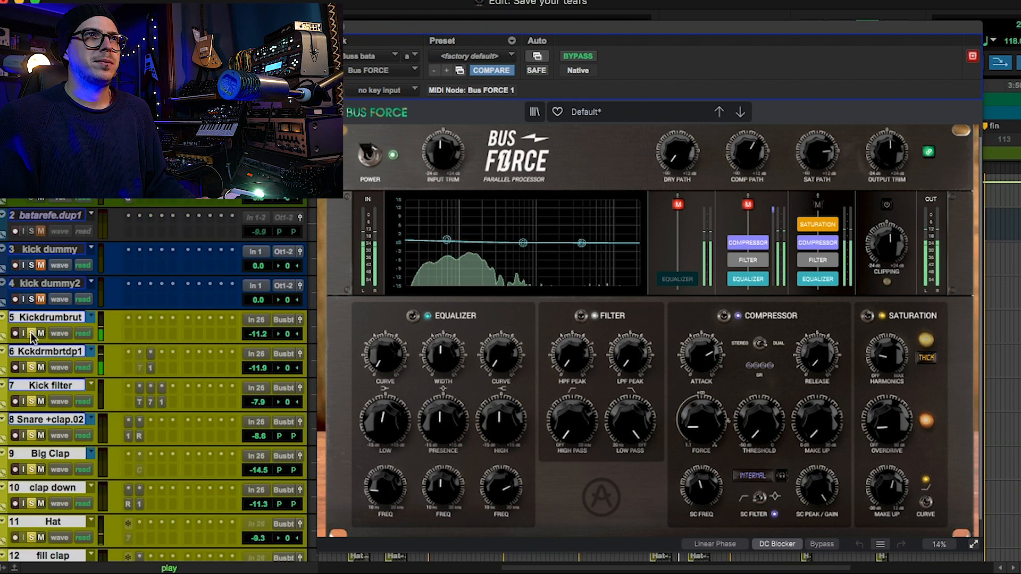
pyautogui.click(579, 57)
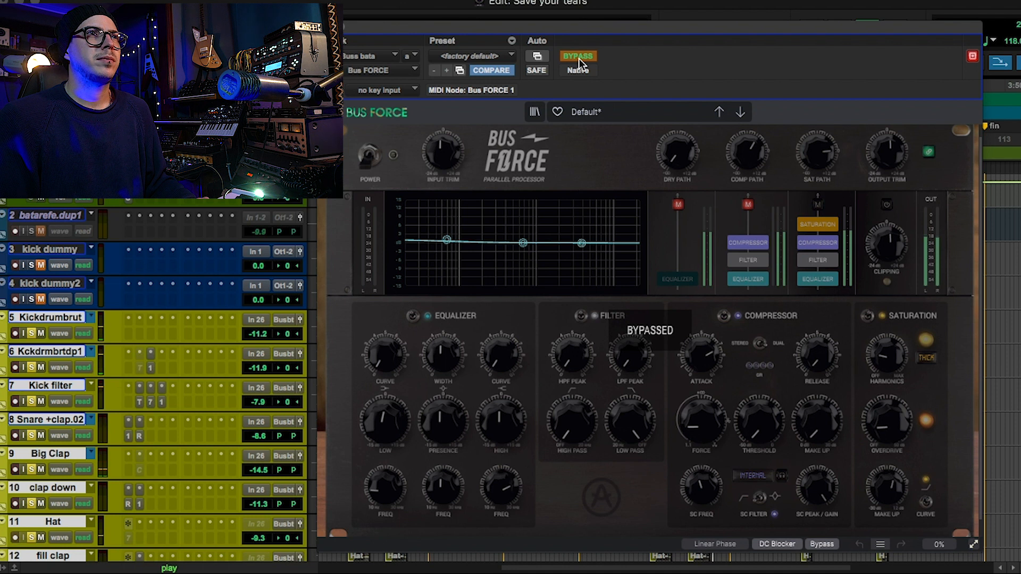
pyautogui.click(579, 57)
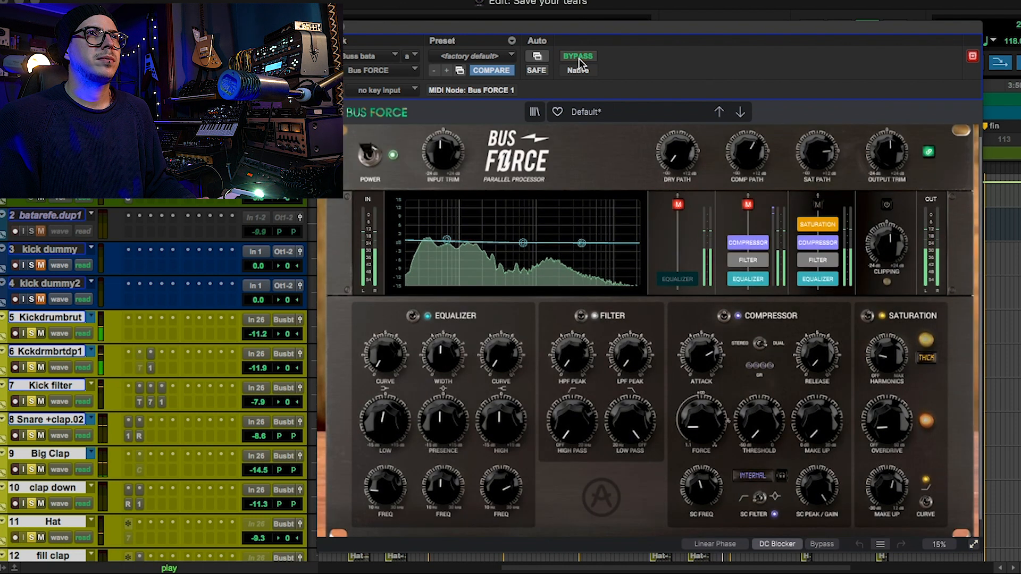
pyautogui.moveTo(676, 28); pyautogui.dragTo(631, 24)
pyautogui.click(542, 51)
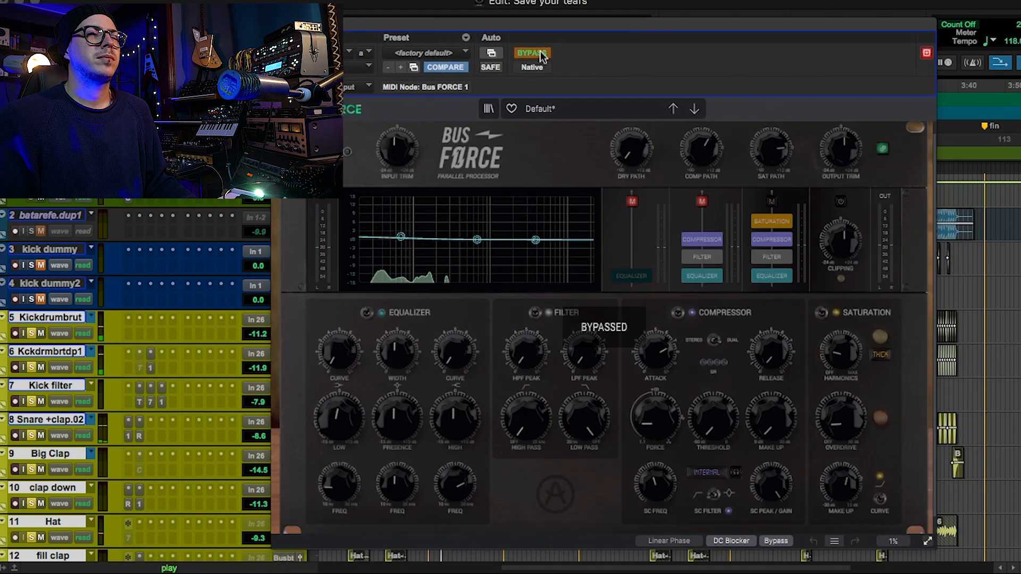
pyautogui.click(542, 54)
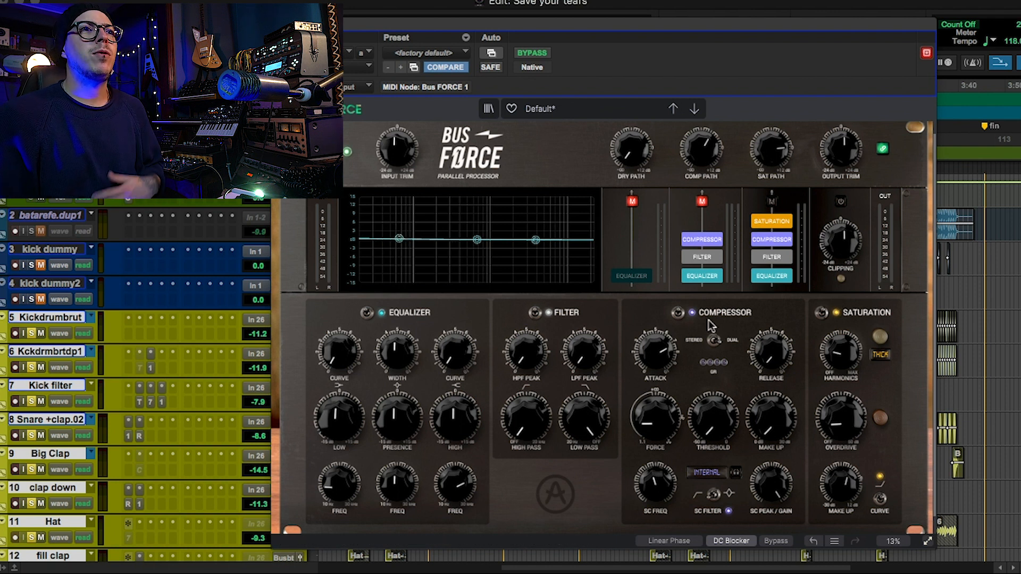
# Play the drums and compare Bus FORCE's compressor module and its saturation module switched off and back on, one after the other.
pyautogui.press('space')
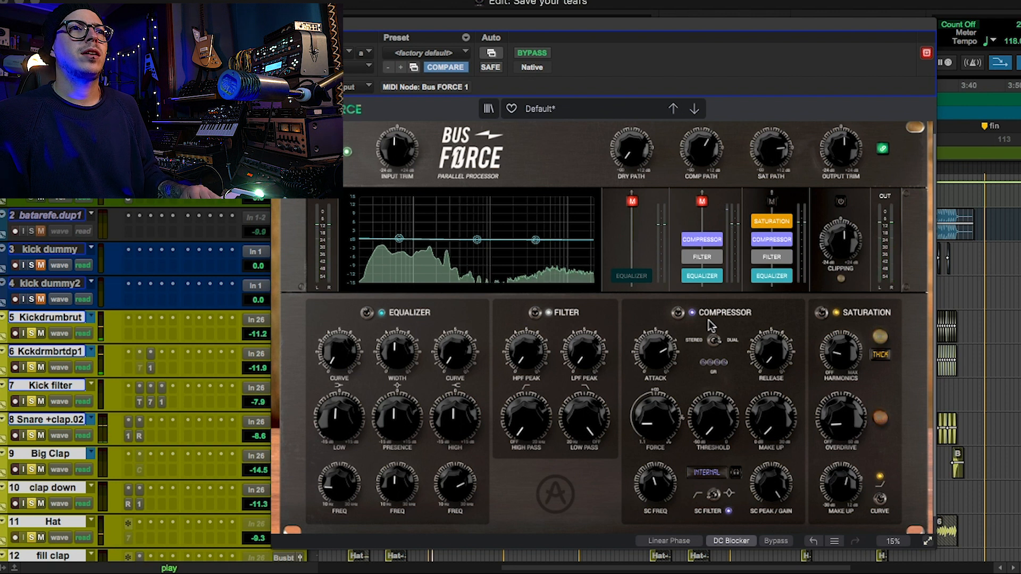
pyautogui.click(678, 313)
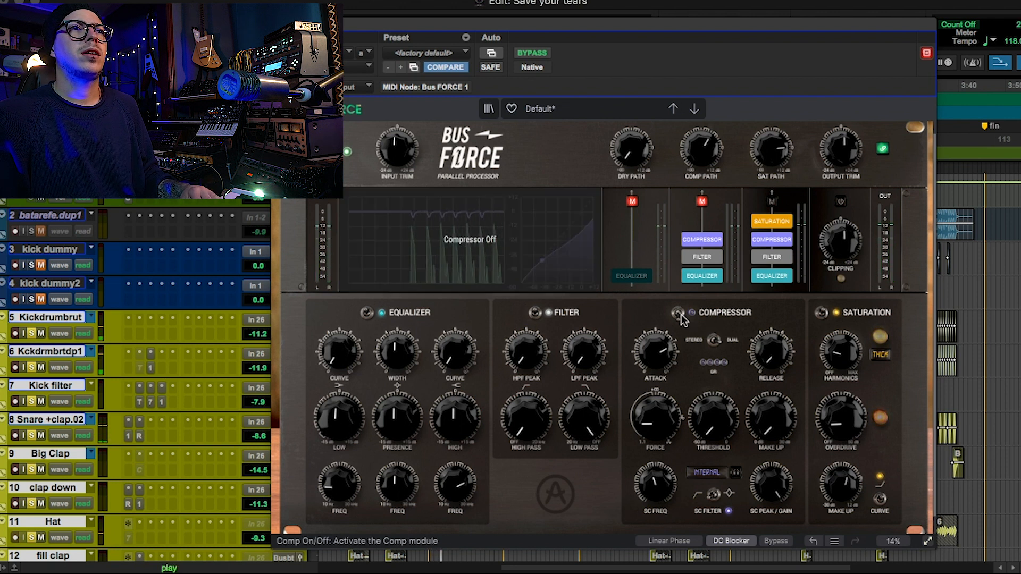
pyautogui.click(678, 313)
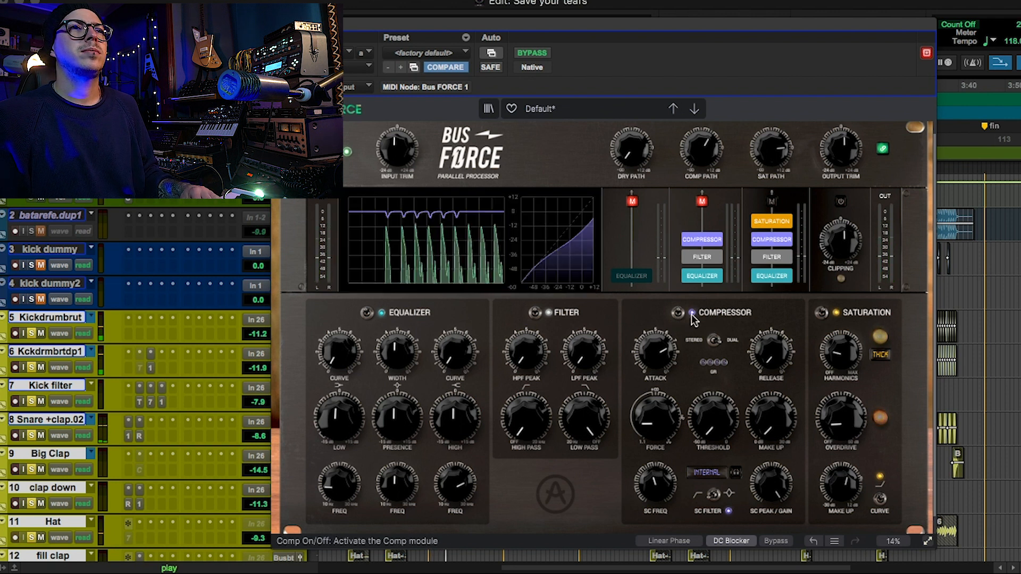
pyautogui.click(822, 313)
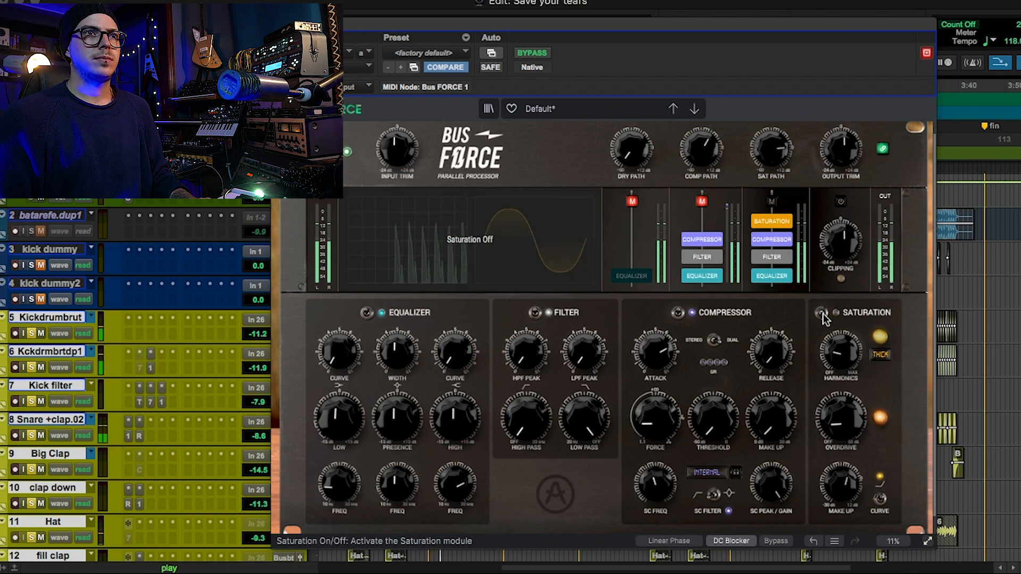
pyautogui.click(822, 314)
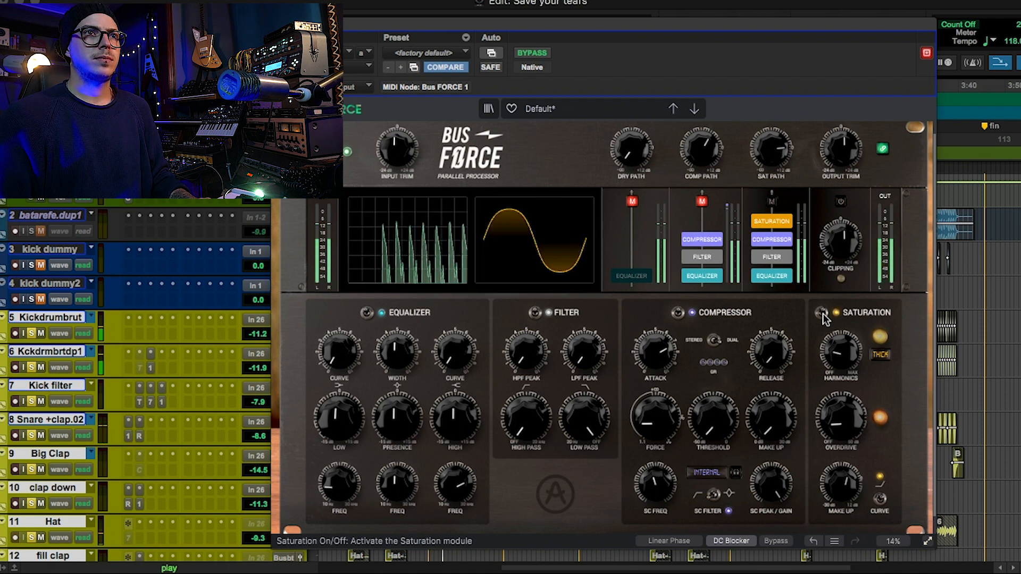
# Check the harmonics type options of Bus FORCE's saturation module, keep Thick, and close the plug-in.
pyautogui.click(881, 353)
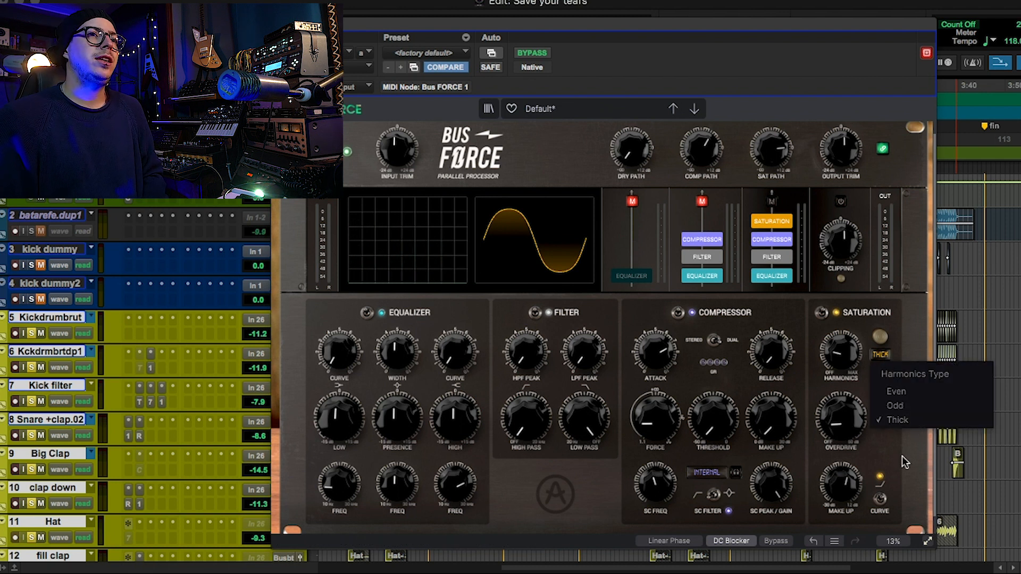
pyautogui.click(885, 418)
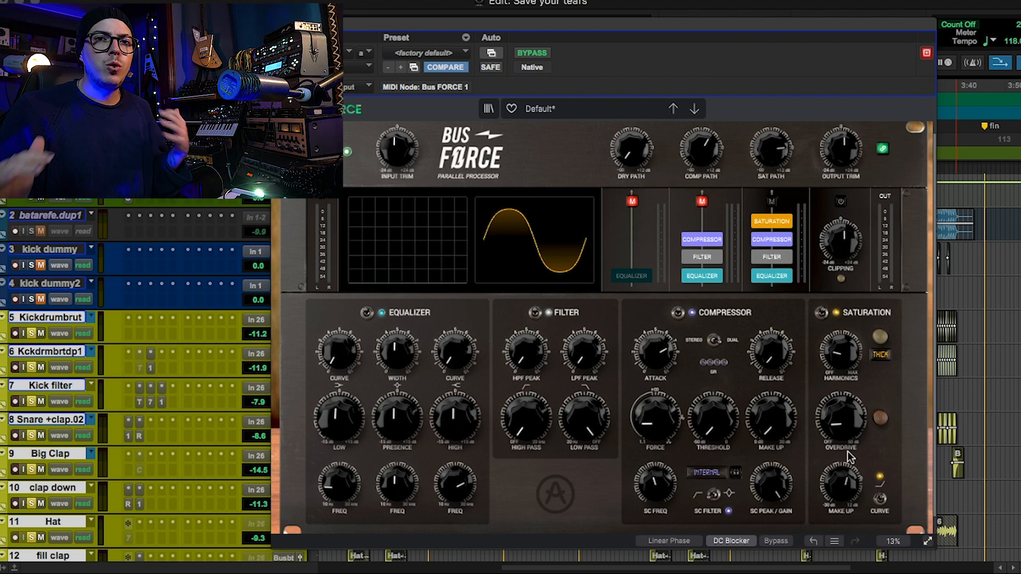
pyautogui.click(280, 24)
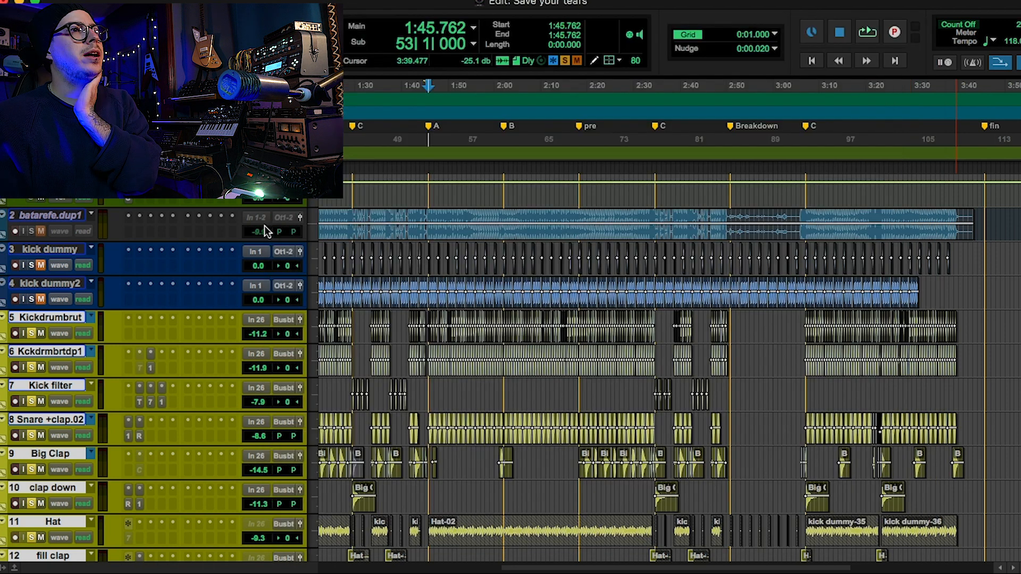
# Select the bass tracks from sub through bajo.dup1.
pyautogui.scroll(-10, 265, 227)
pyautogui.click(47, 385)
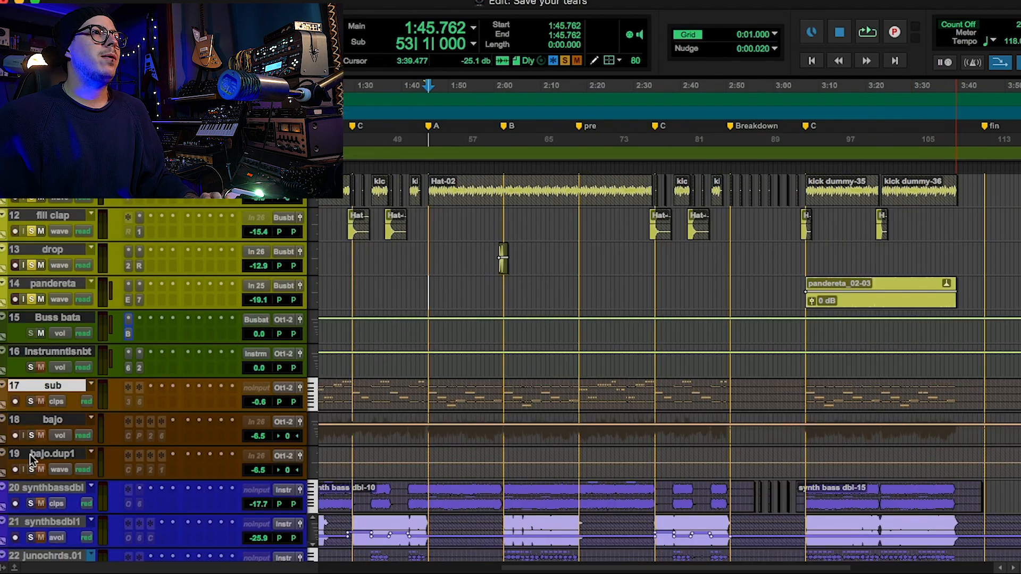
pyautogui.keyDown('shift'); pyautogui.click(29, 454); pyautogui.keyUp('shift')
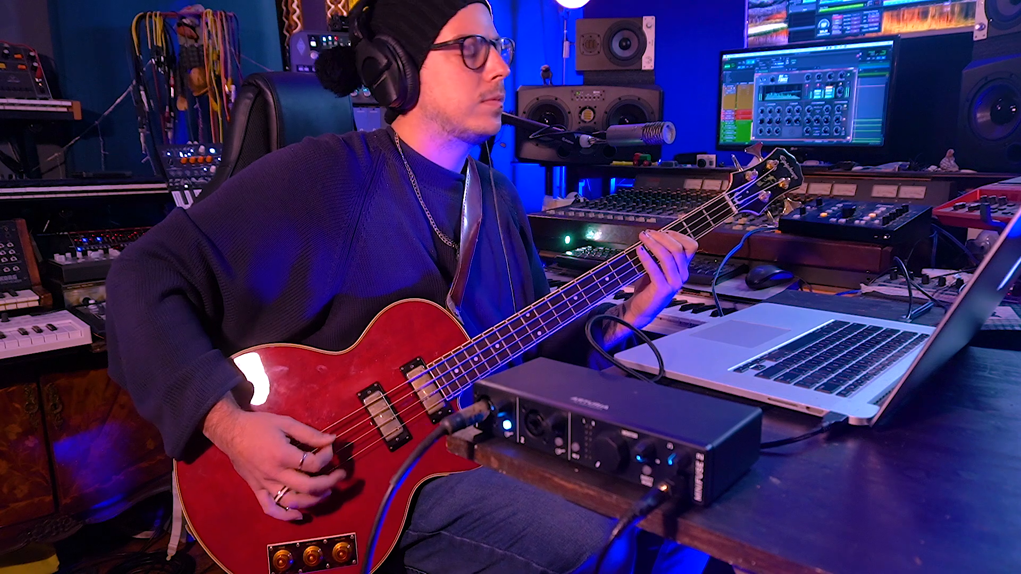
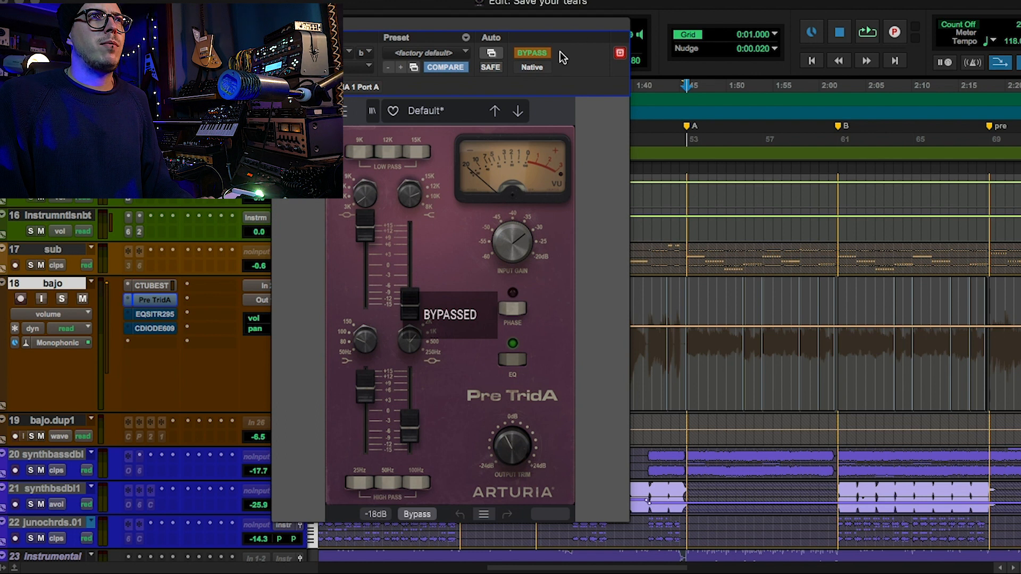
# Activate Pre TridA on the bajo track, solo the track and play it, comparing the preamp bypassed and active.
pyautogui.click(542, 57)
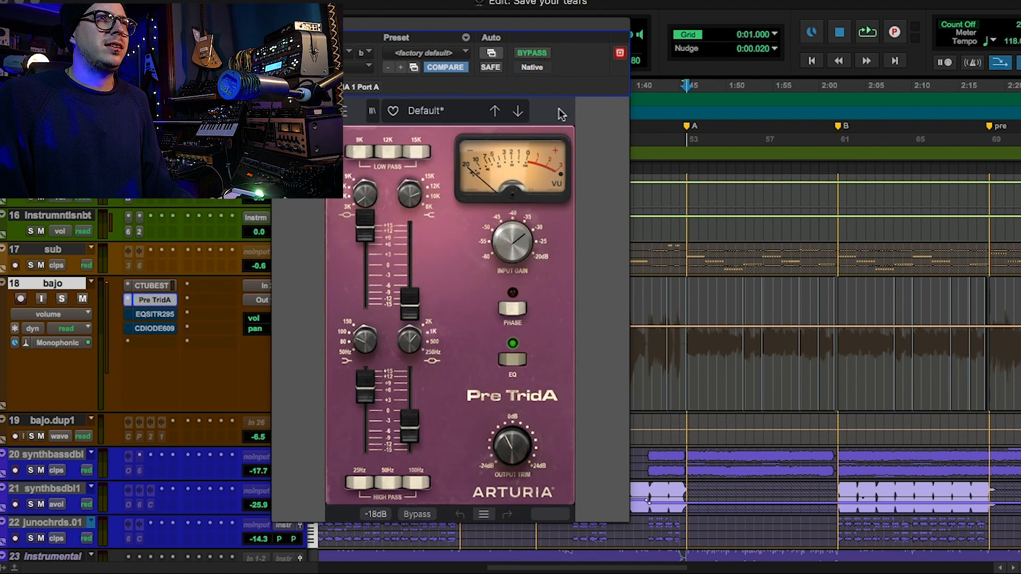
pyautogui.press('space')
pyautogui.click(61, 299)
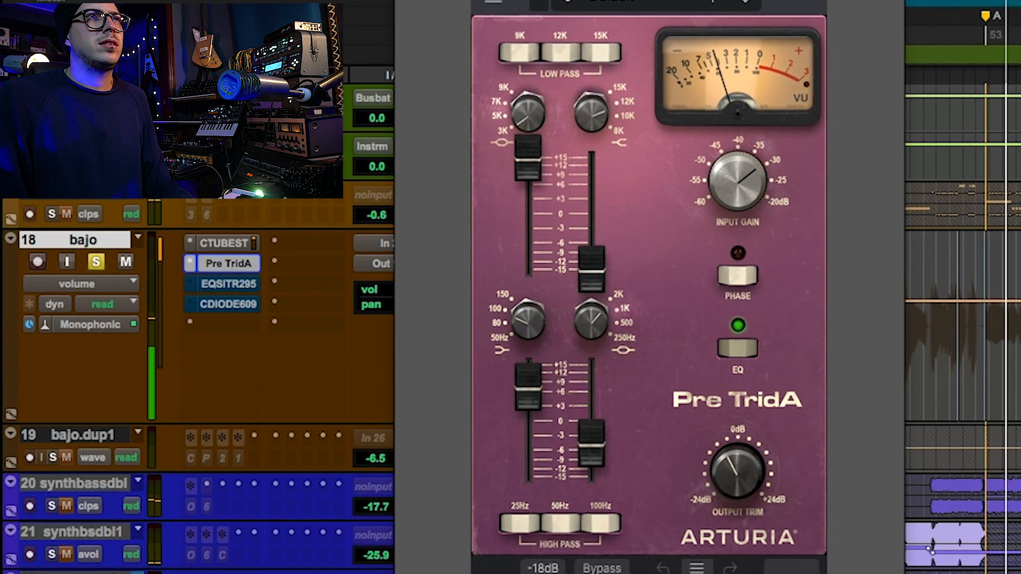
pyautogui.click(602, 568)
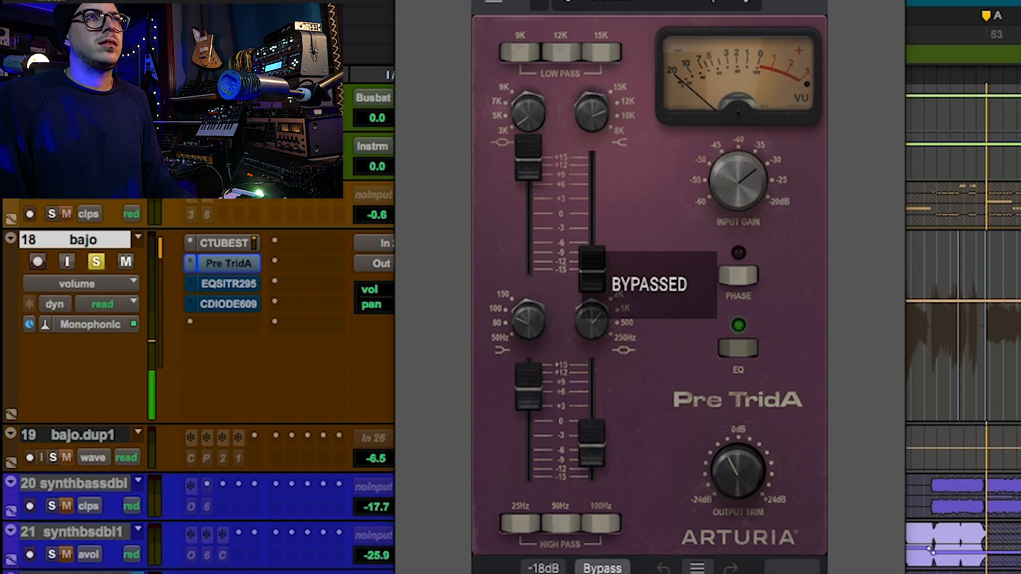
pyautogui.click(602, 567)
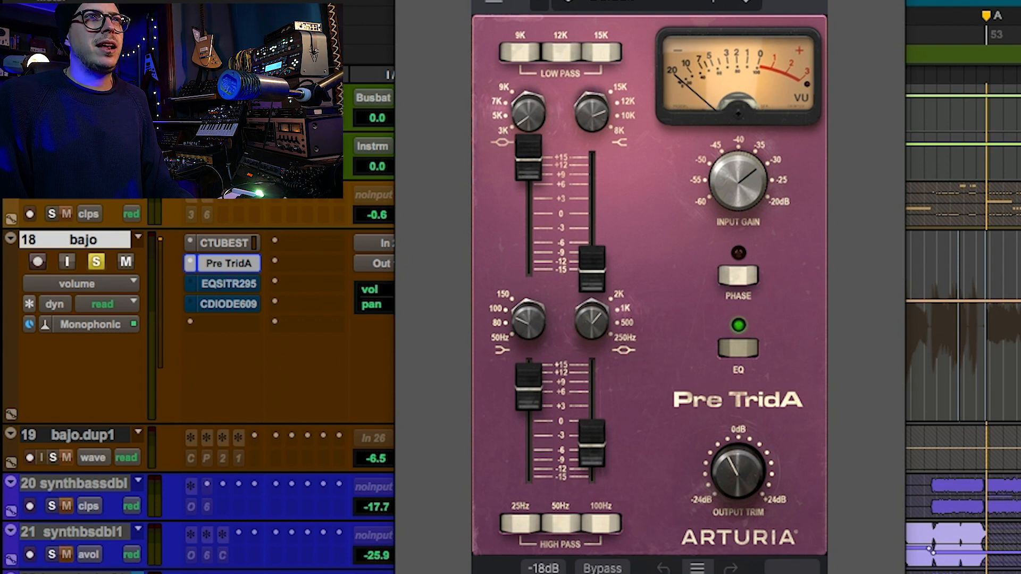
pyautogui.press('space')
pyautogui.click(601, 568)
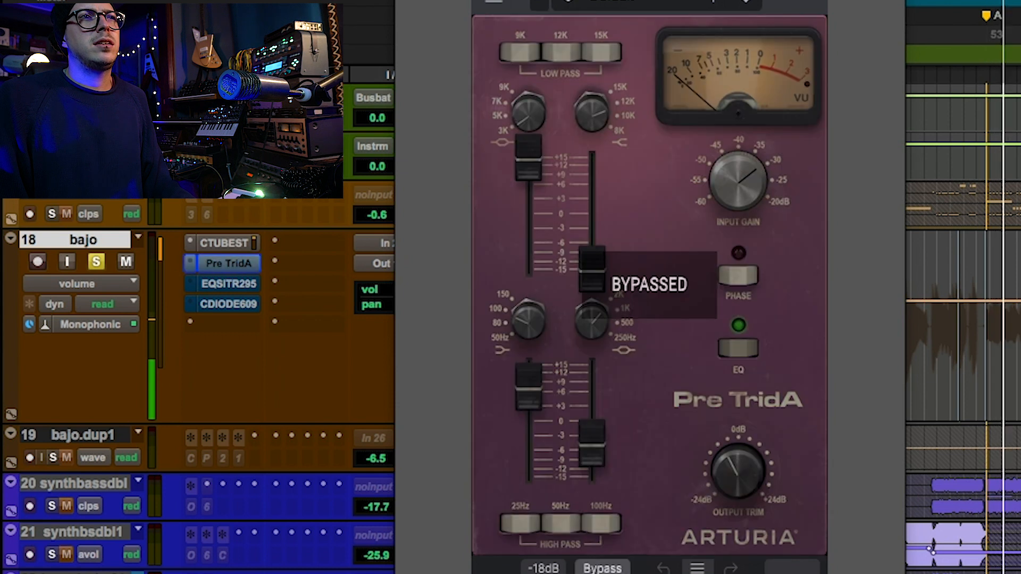
pyautogui.click(602, 568)
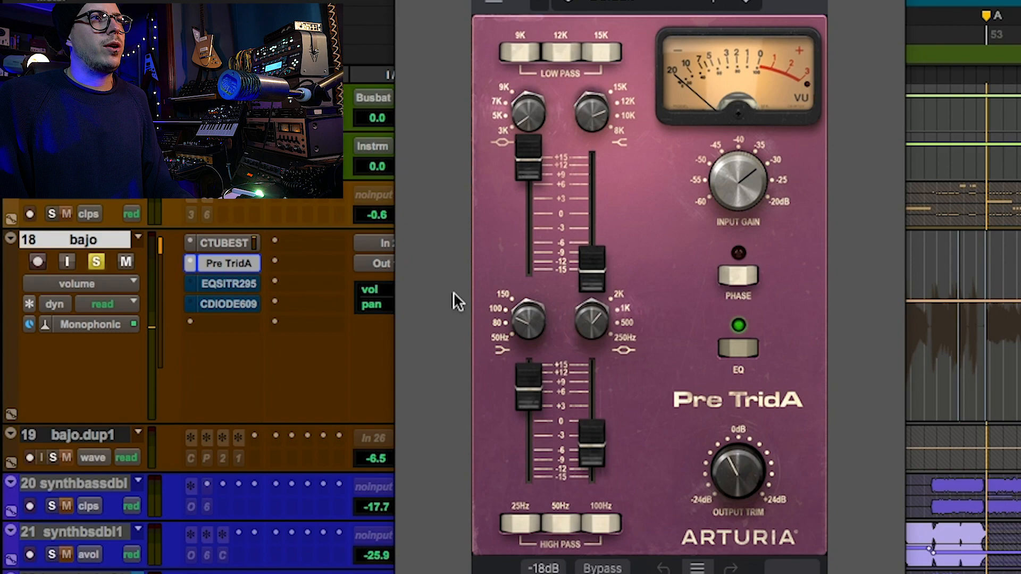
# Open bajo's EQ SITRAL-295, activate it during playback, show its Visualizer, and stop playback.
pyautogui.click(237, 283)
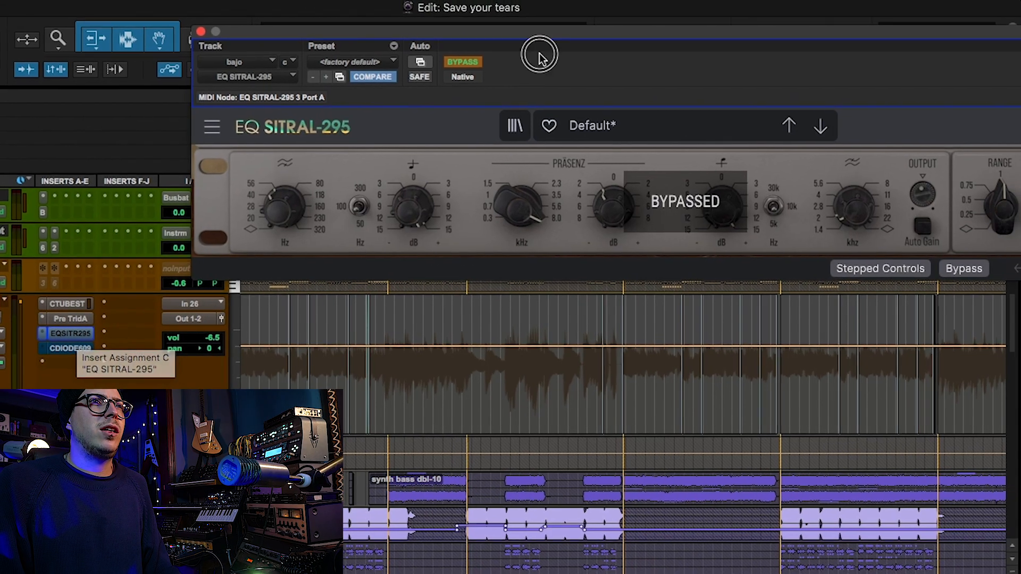
pyautogui.moveTo(535, 30); pyautogui.dragTo(480, 71)
pyautogui.click(541, 86)
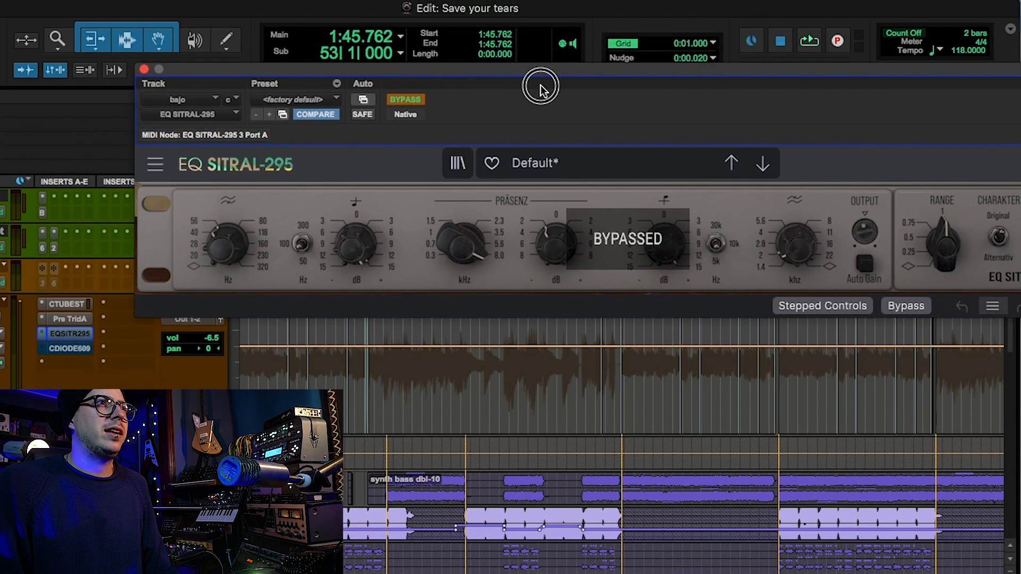
pyautogui.click(519, 88)
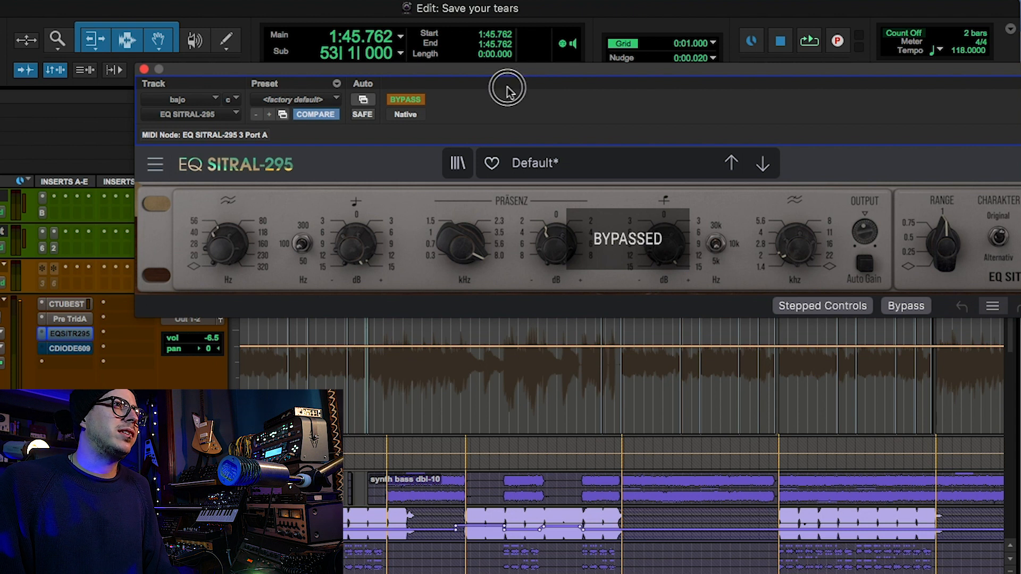
pyautogui.moveTo(511, 82); pyautogui.dragTo(349, 104)
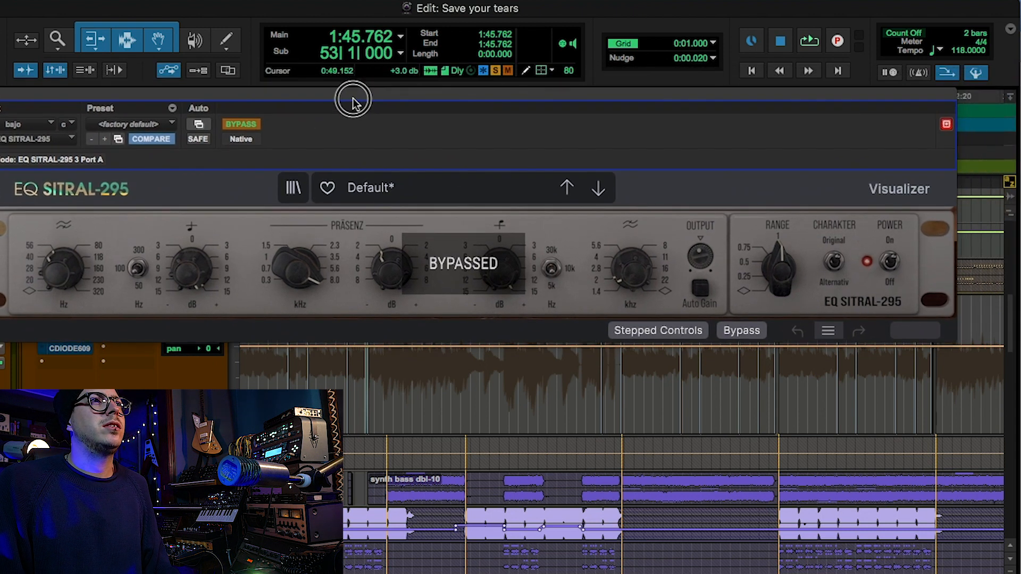
pyautogui.click(239, 124)
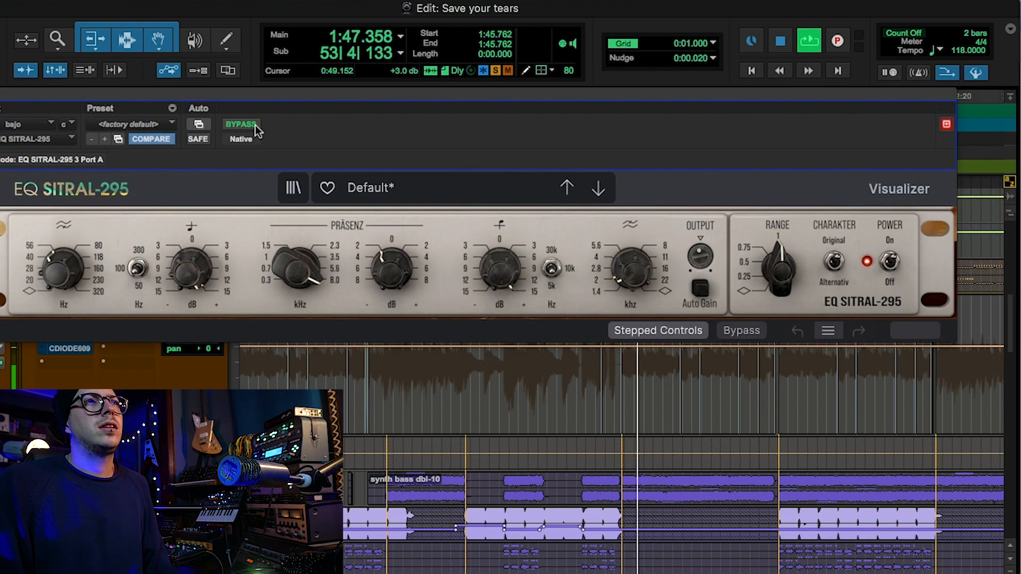
pyautogui.click(899, 189)
pyautogui.moveTo(854, 106); pyautogui.dragTo(826, 71)
pyautogui.press('space')
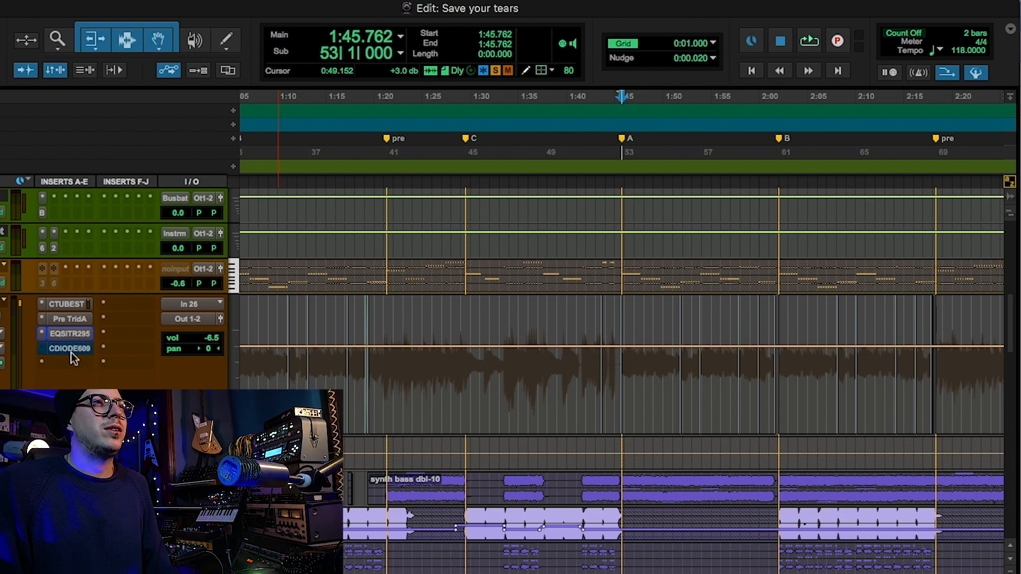
# Open bajo's Comp DIODE-609, play the bass, activate the compressor, and stop playback.
pyautogui.click(71, 353)
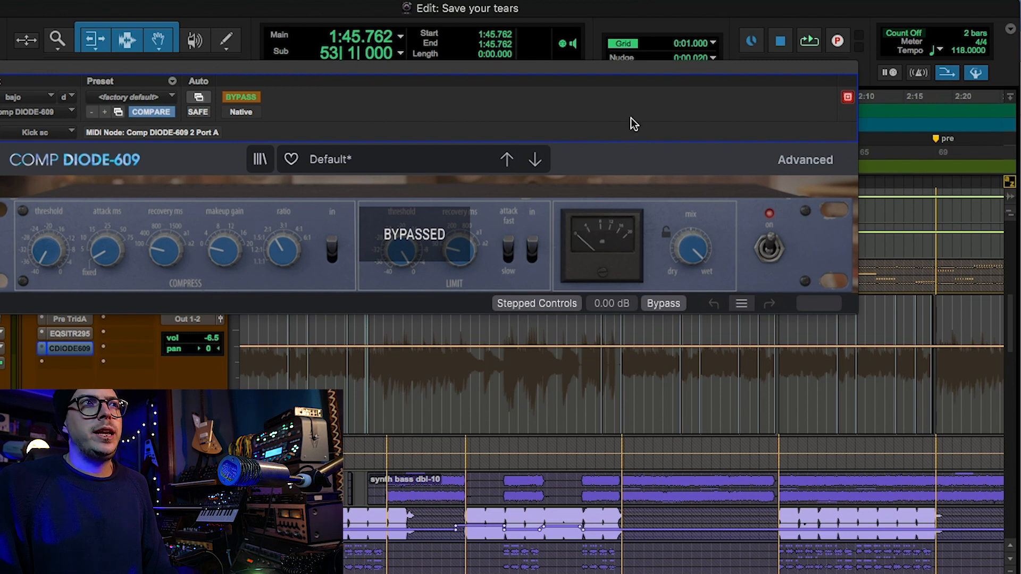
pyautogui.press('space')
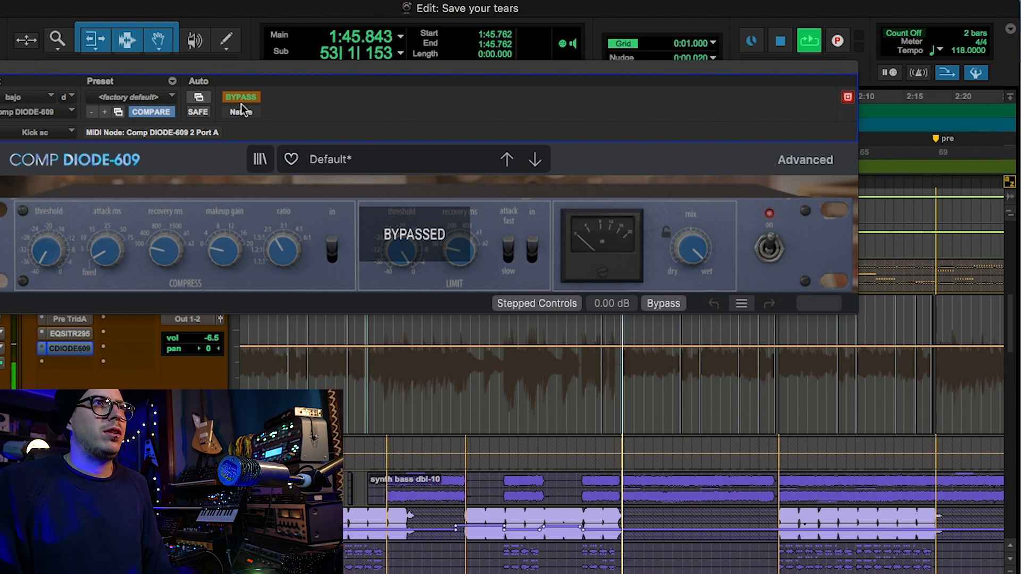
pyautogui.click(245, 97)
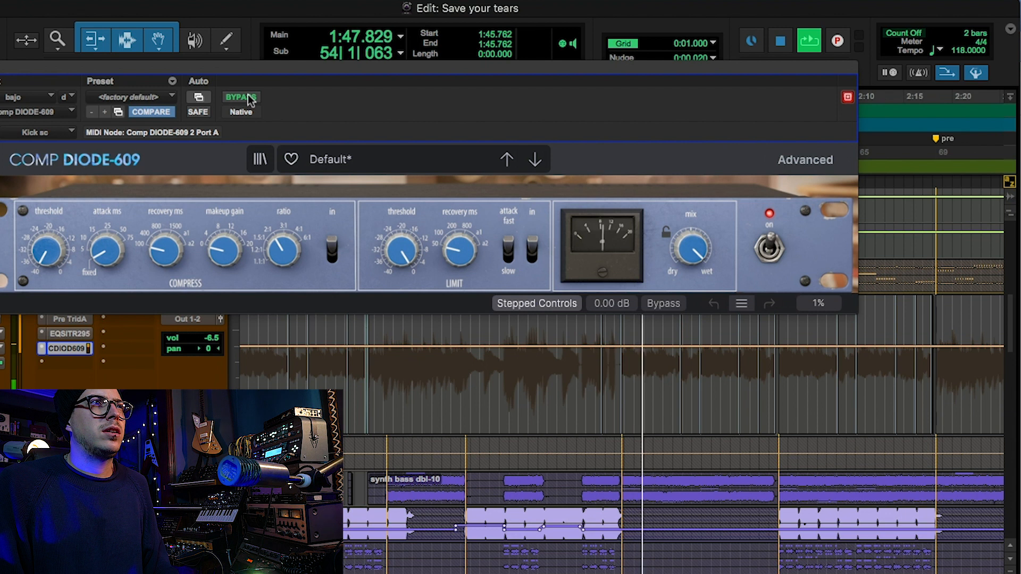
pyautogui.press('space')
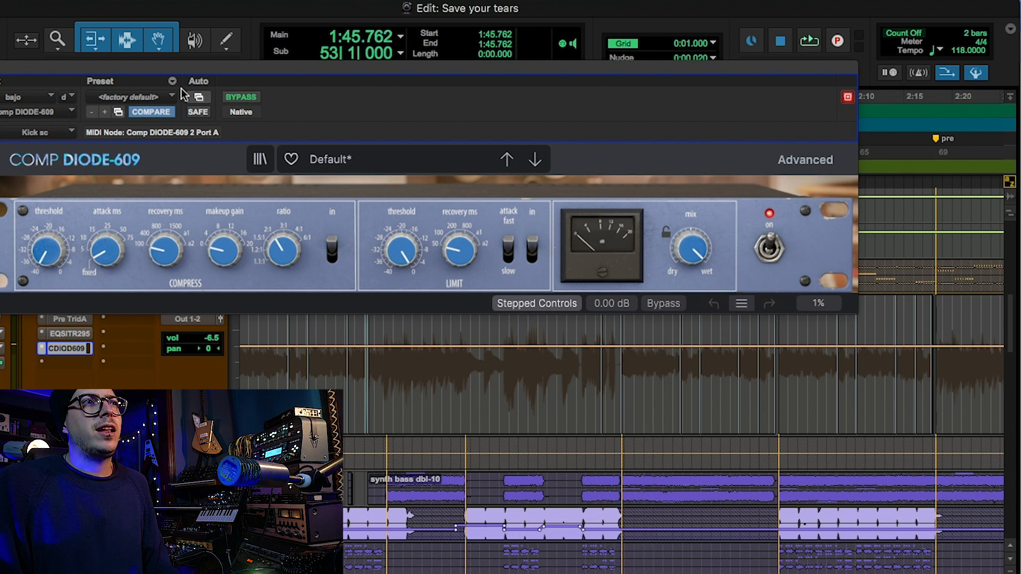
# Move the compressor window out of the way and show the Sends A-E column beside the tracks.
pyautogui.moveTo(175, 66); pyautogui.dragTo(294, 250)
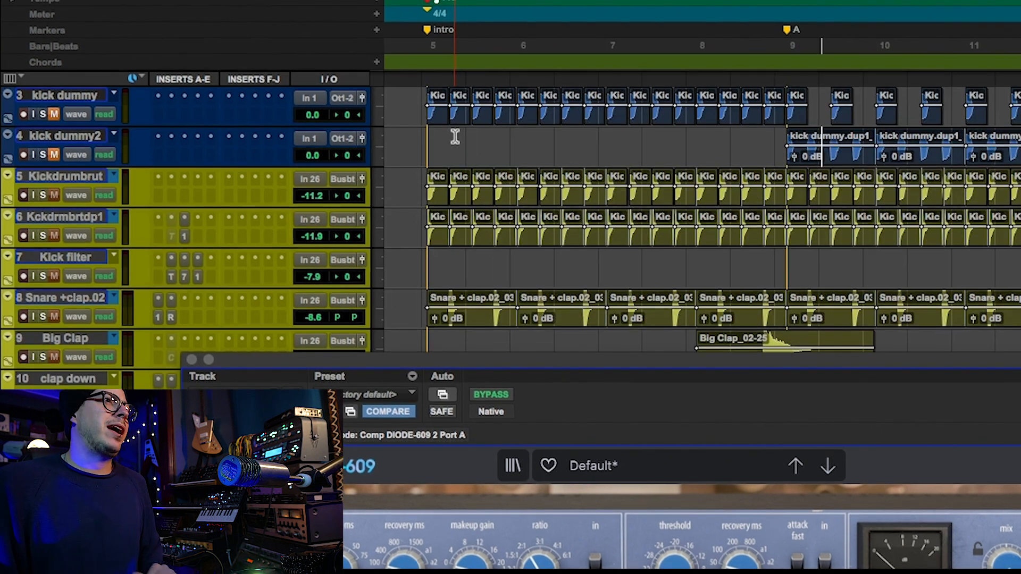
pyautogui.rightClick(256, 79)
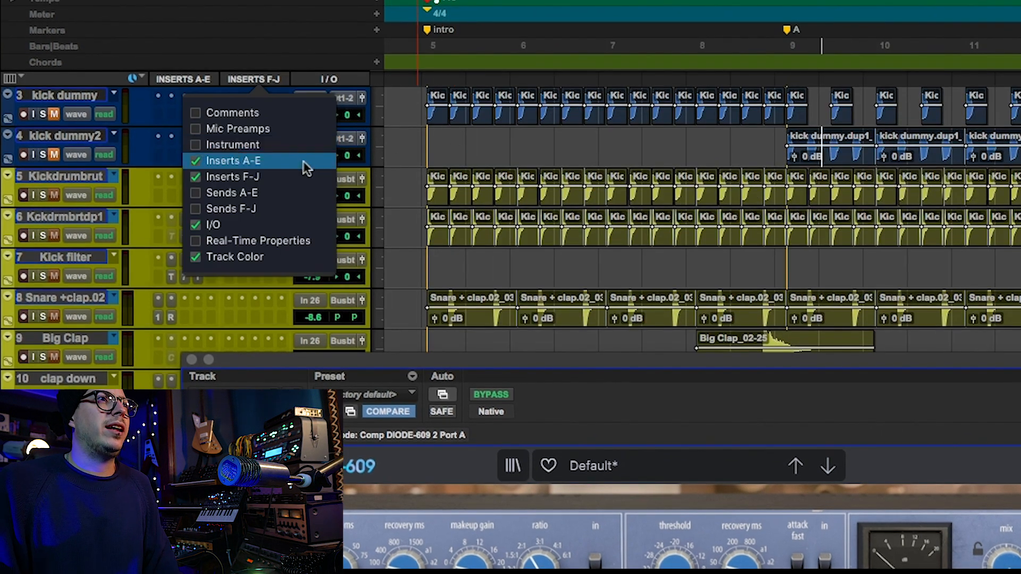
pyautogui.click(301, 189)
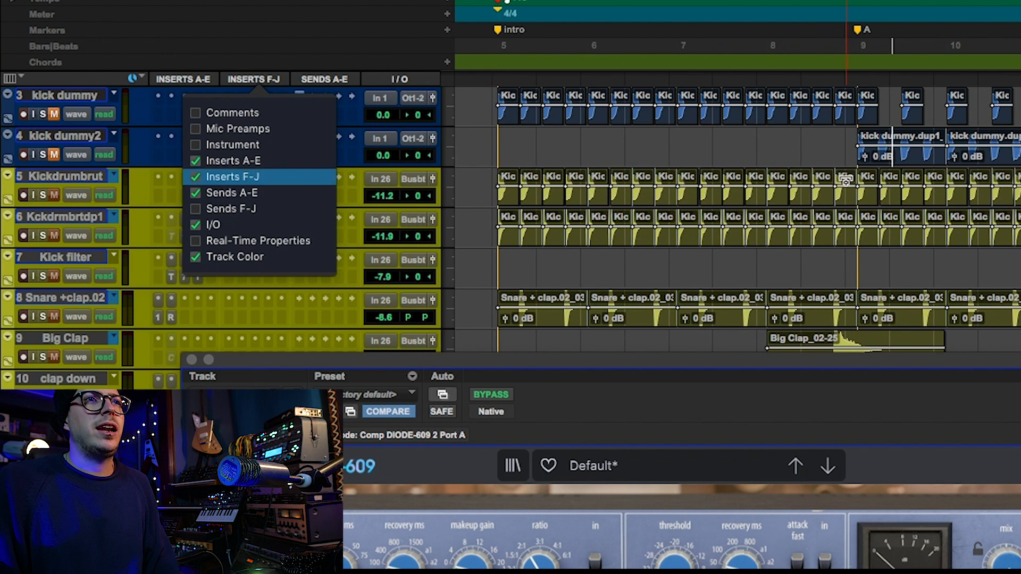
pyautogui.click(779, 142)
# Inspect kick dummy2's pre-fader send to kick sc 2 and close the send window.
pyautogui.click(915, 163)
pyautogui.press('r')
pyautogui.press('r')
pyautogui.press('r')
pyautogui.press('r')
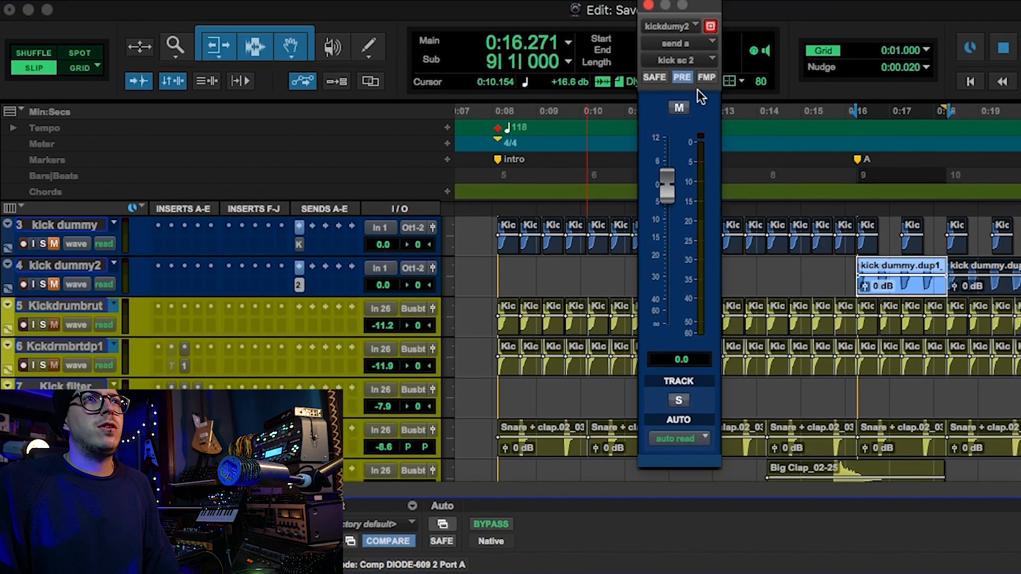
pyautogui.click(683, 82)
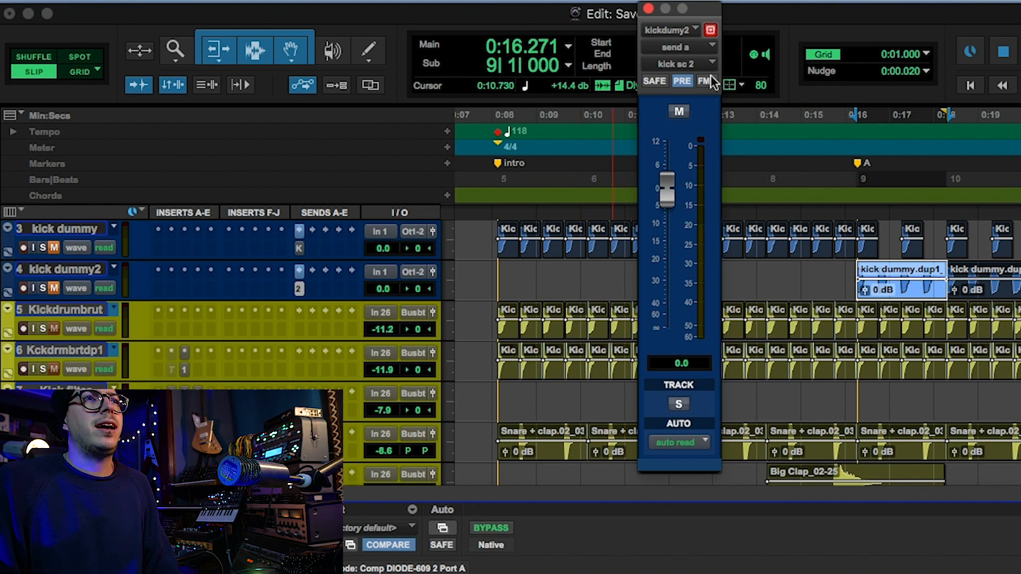
pyautogui.scroll(-5, 553, 291)
pyautogui.click(648, 8)
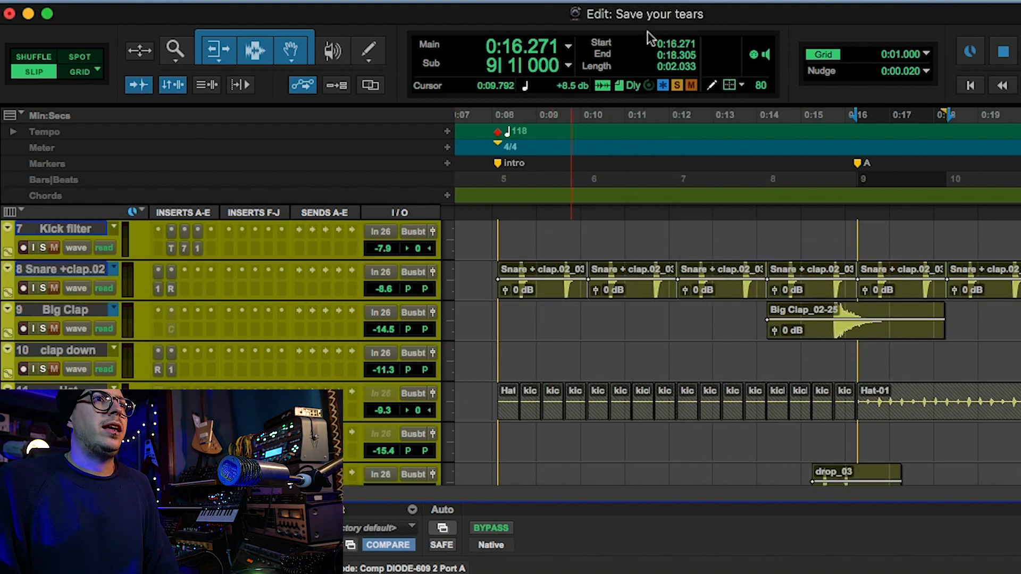
# Play the bass and compare Comp DIODE-609 bypassed and active, and check its Kick sc key input.
pyautogui.moveTo(585, 505); pyautogui.dragTo(627, 253)
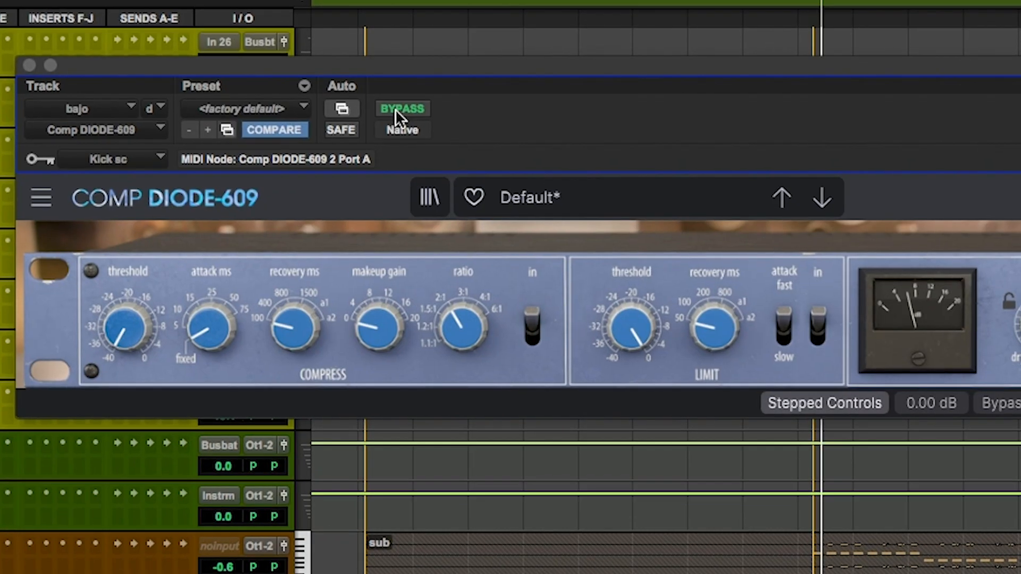
pyautogui.click(394, 110)
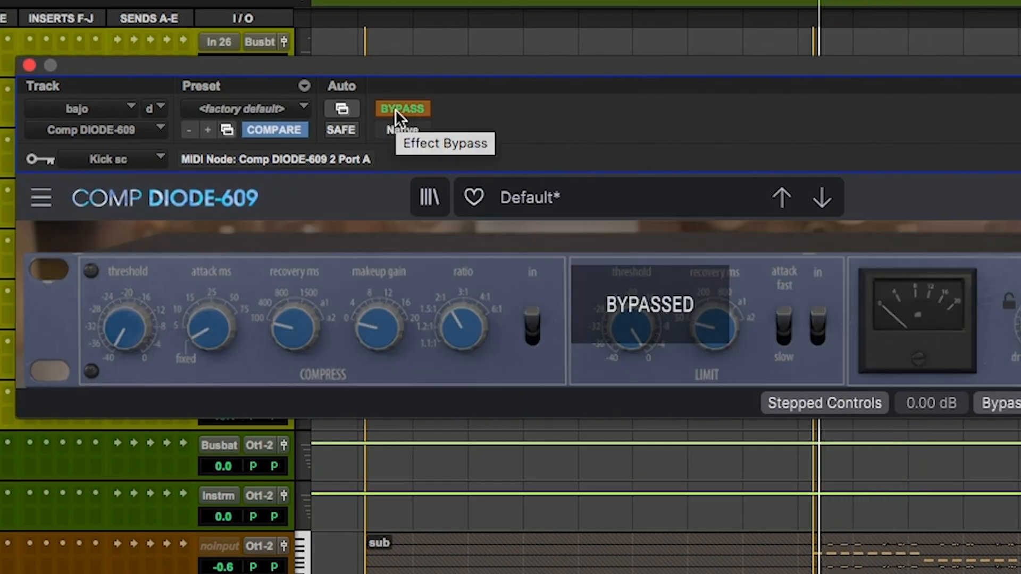
pyautogui.click(394, 109)
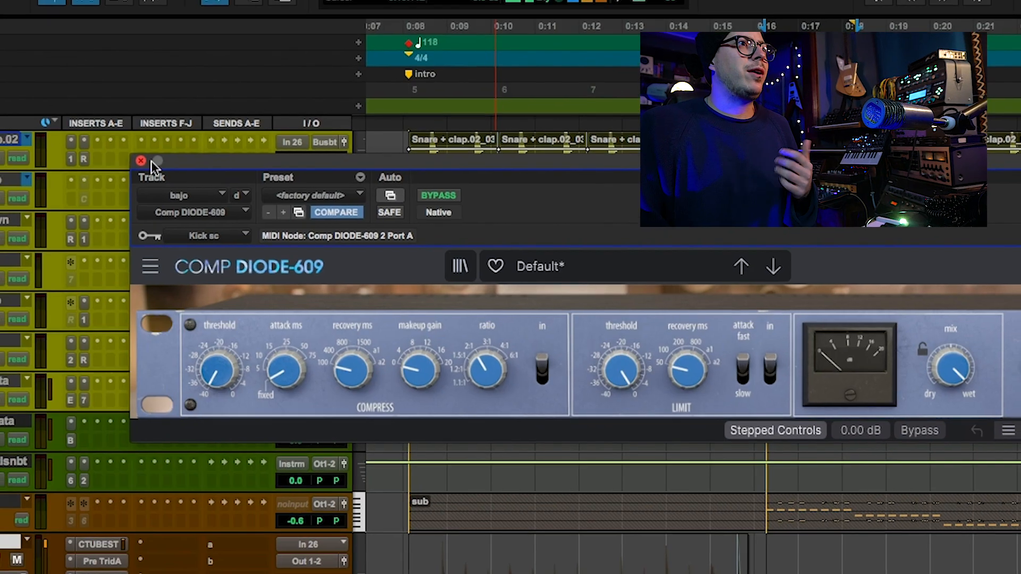
pyautogui.click(141, 161)
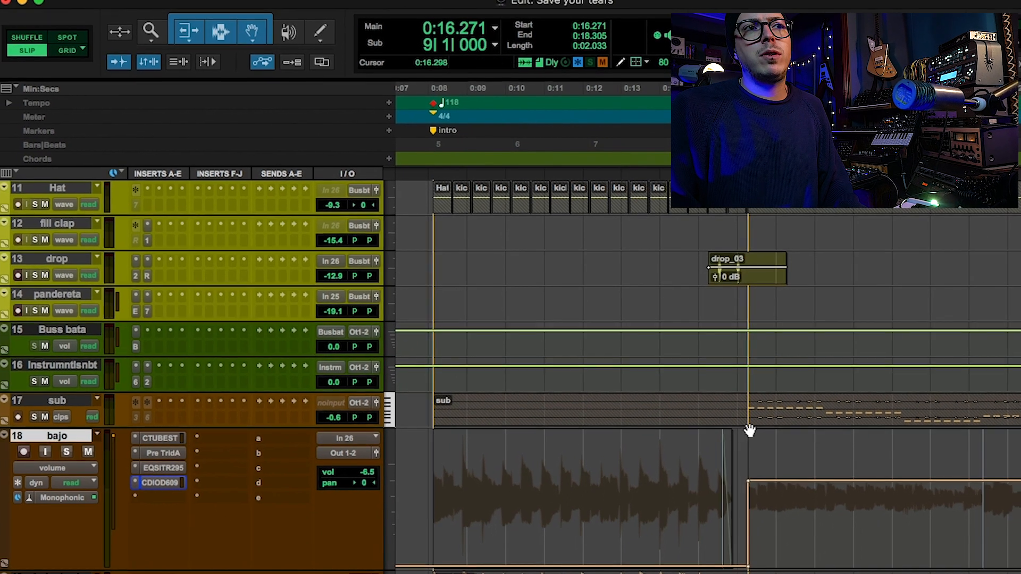
# Place the playback position just before marker A, solo and enlarge the sub track, and play it.
pyautogui.click(746, 485)
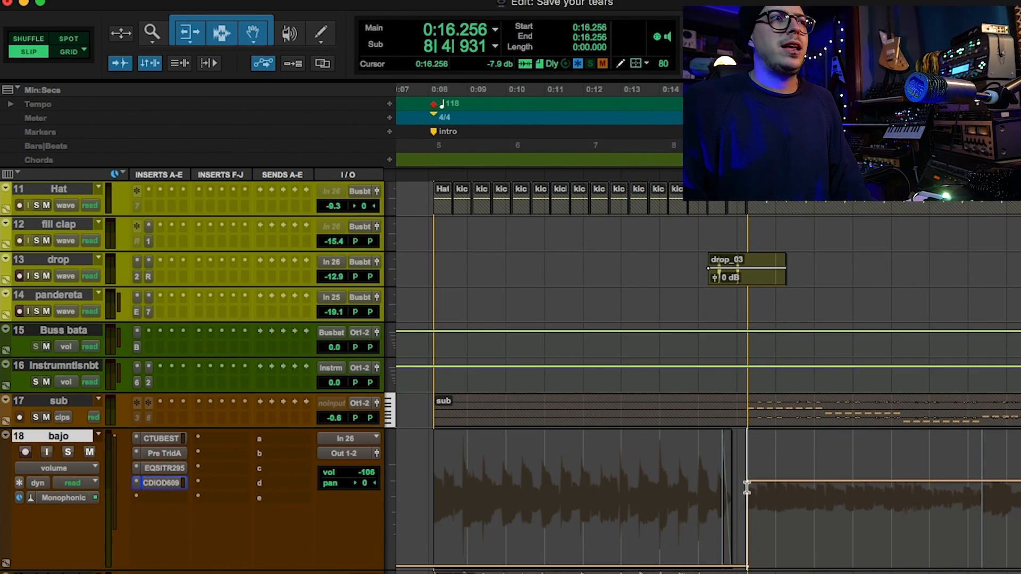
pyautogui.click(62, 404)
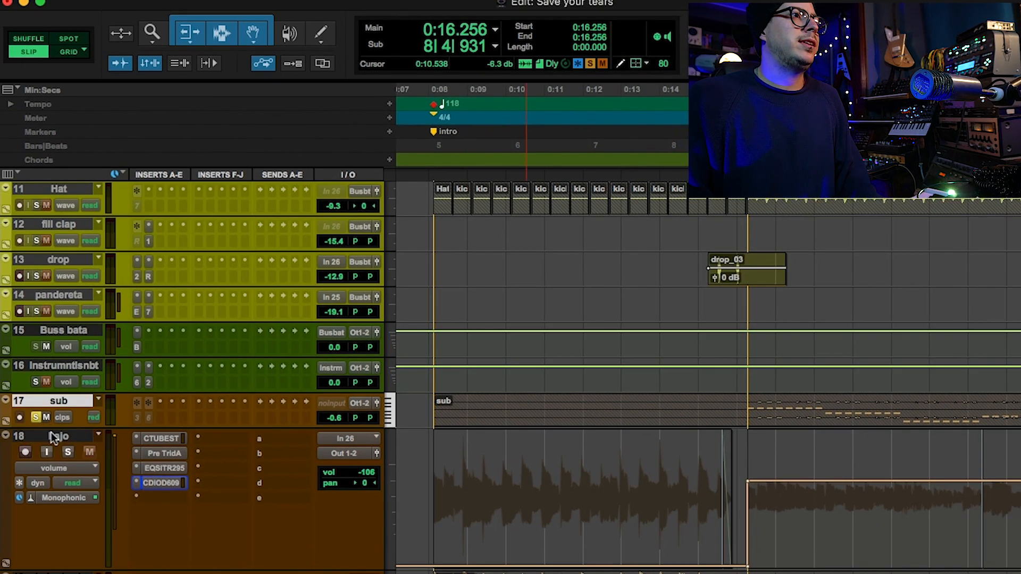
pyautogui.moveTo(51, 430); pyautogui.dragTo(31, 534)
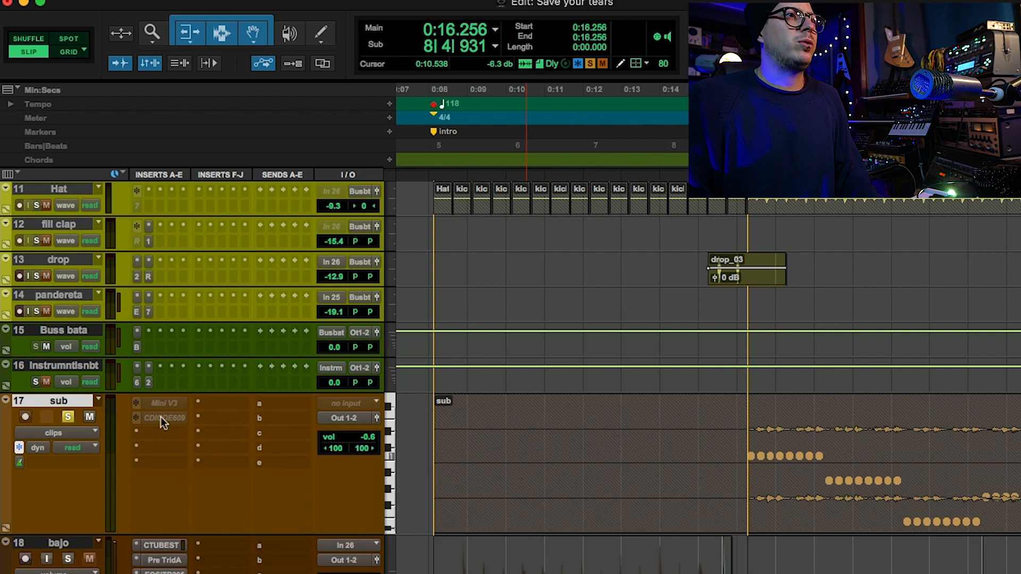
pyautogui.press('space')
pyautogui.scroll(-2, 103, 455)
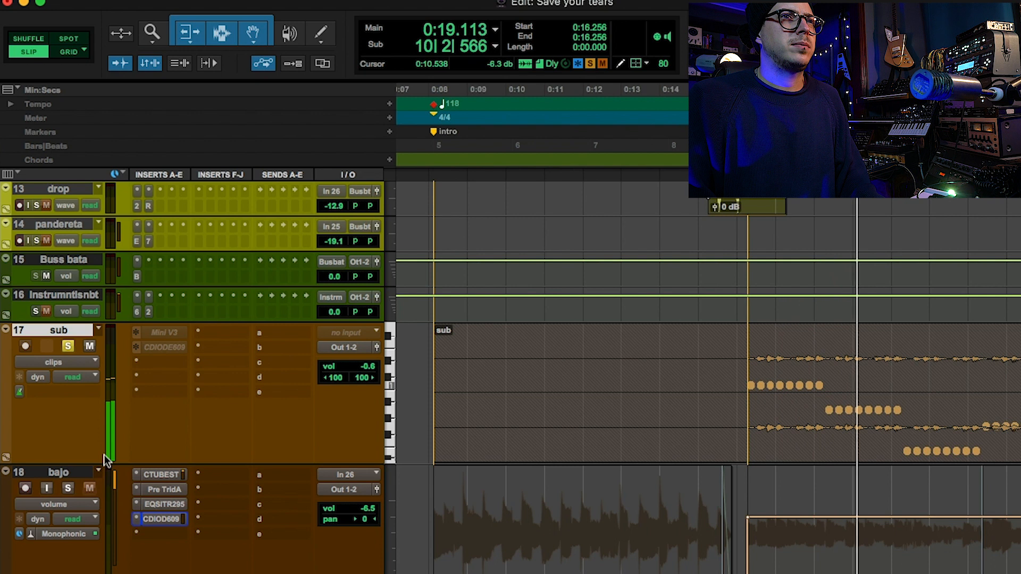
pyautogui.press('super+bracketleft')
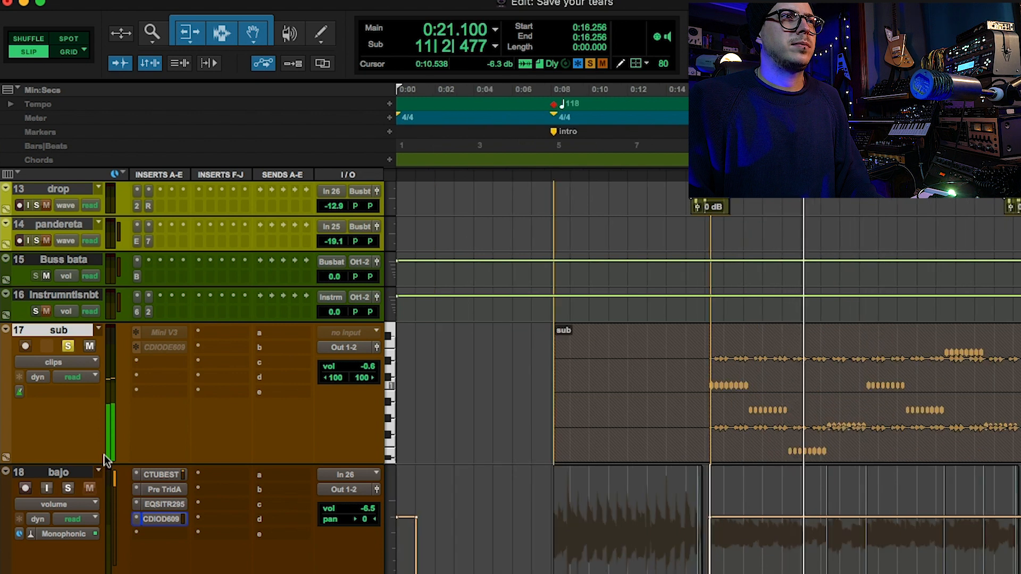
# Solo and unmute the bajo track alongside sub, compare the blend with sub muted and unmuted, and stop playback.
pyautogui.click(68, 488)
pyautogui.scroll(-2, 80, 447)
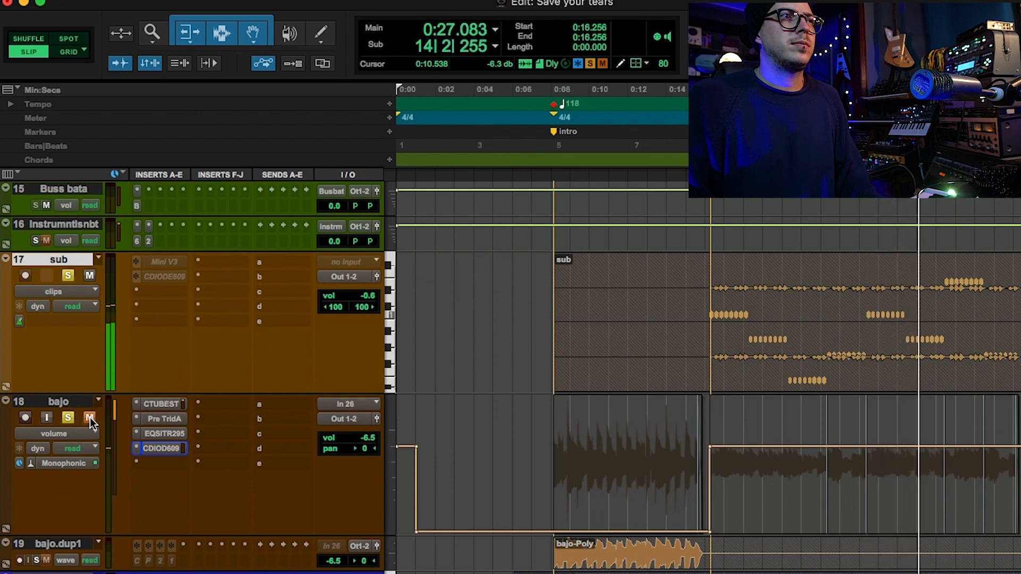
pyautogui.click(88, 275)
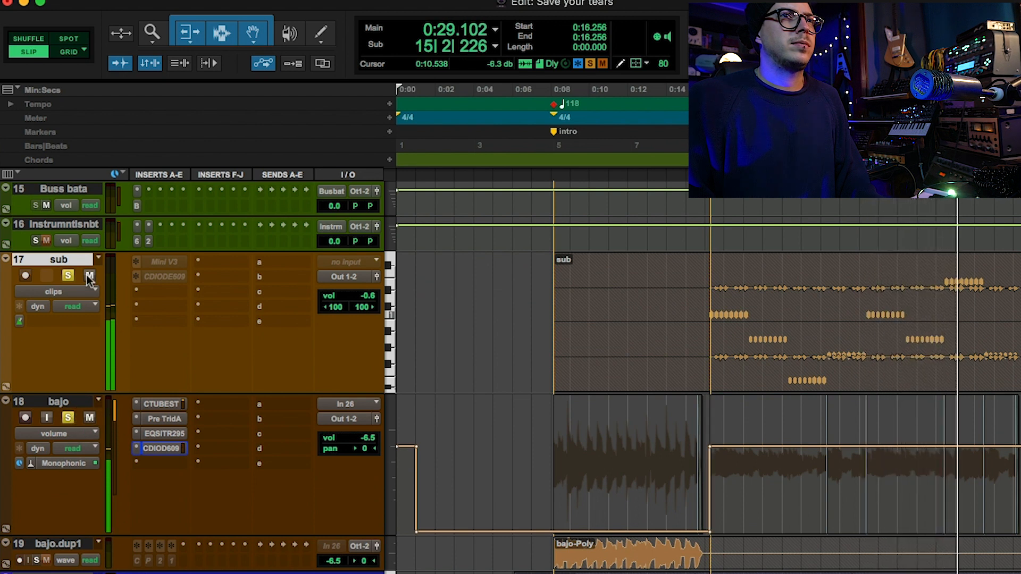
pyautogui.click(88, 275)
pyautogui.press('space')
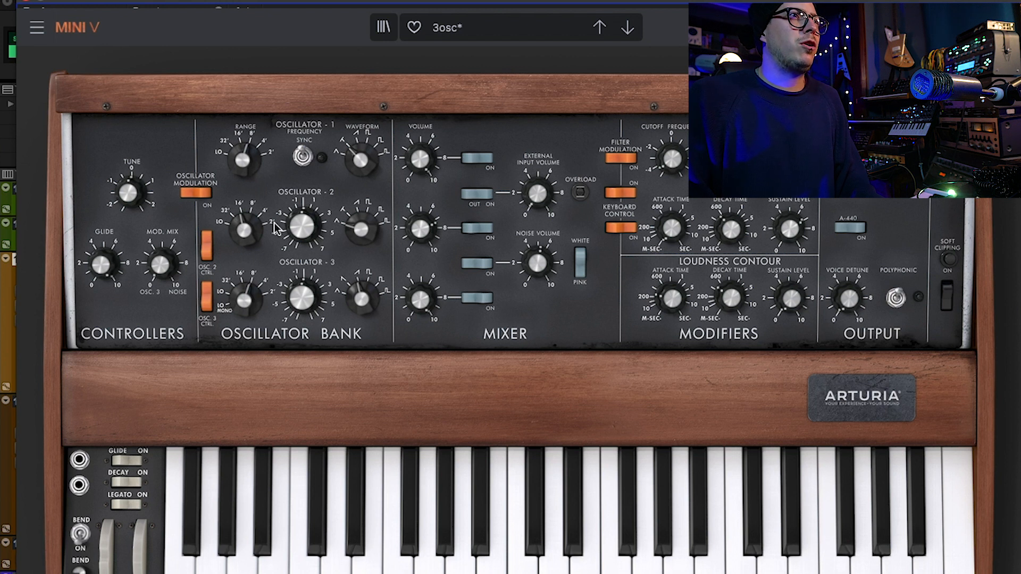
# Check the waveform settings of oscillators 1 and 2 in the sub track's Mini V.
pyautogui.moveTo(356, 149)
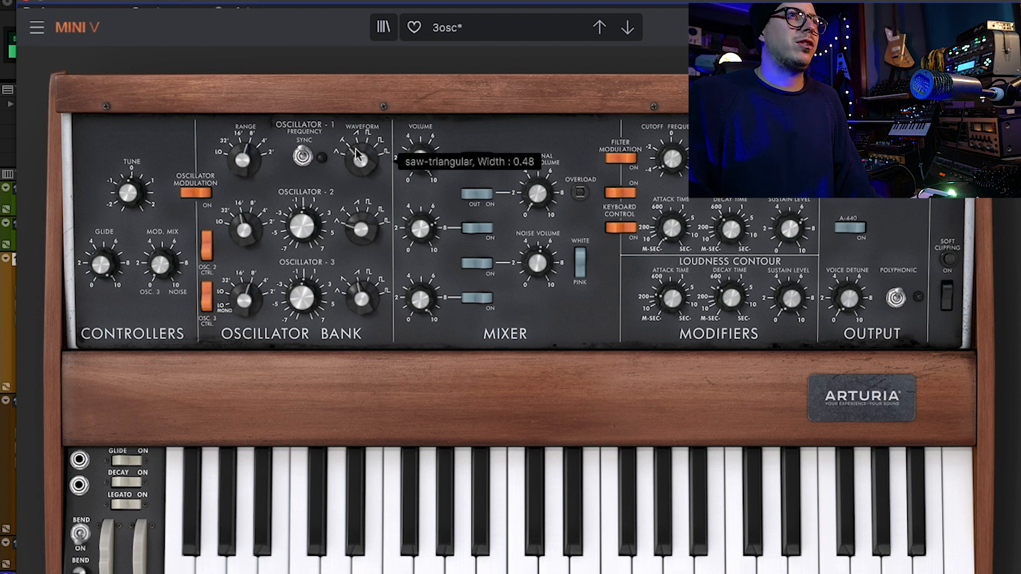
pyautogui.moveTo(350, 229)
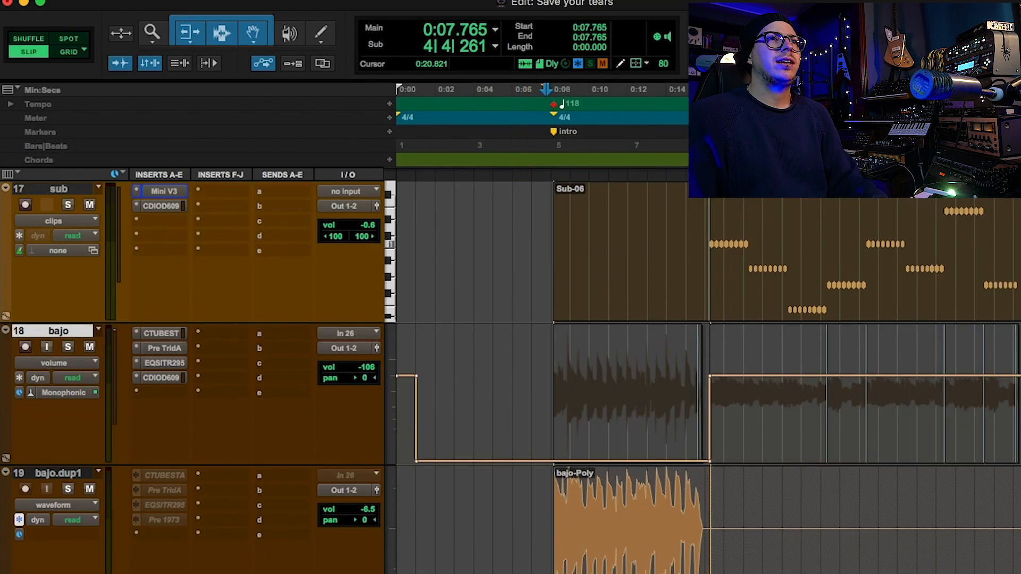
# Solo the tracks from Kickdrumbrut through bajo.dup1 and play them from marker A.
pyautogui.click(556, 132)
pyautogui.click(63, 473)
pyautogui.scroll(15, 53, 404)
pyautogui.press('space')
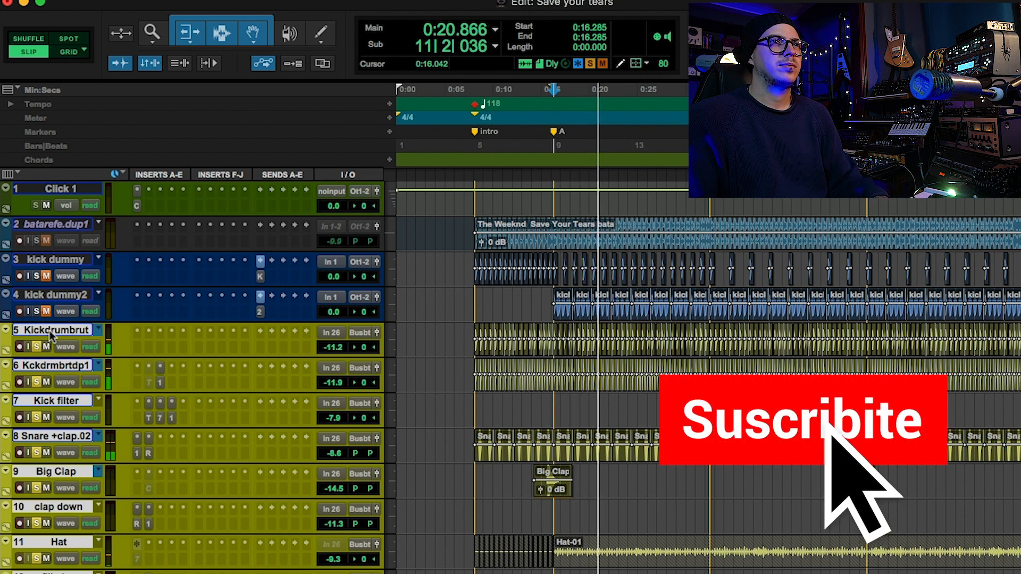
# Audition the drums and bass together across the whole arrangement, continuing from marker C.
pyautogui.press('r')
pyautogui.scroll(-10, 52, 336)
pyautogui.press('r')
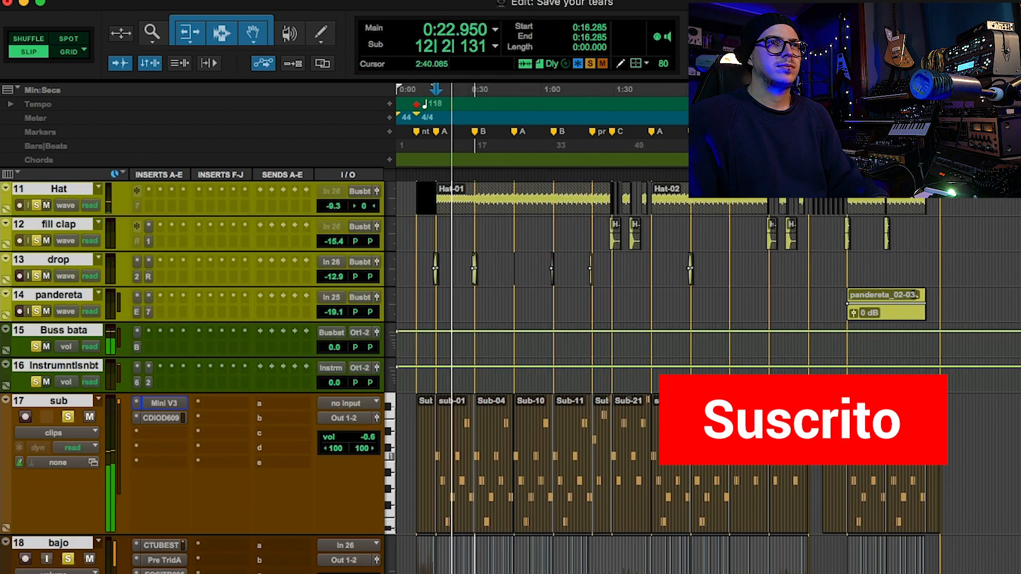
pyautogui.scroll(-8, 766, 420)
pyautogui.scroll(5, 780, 410)
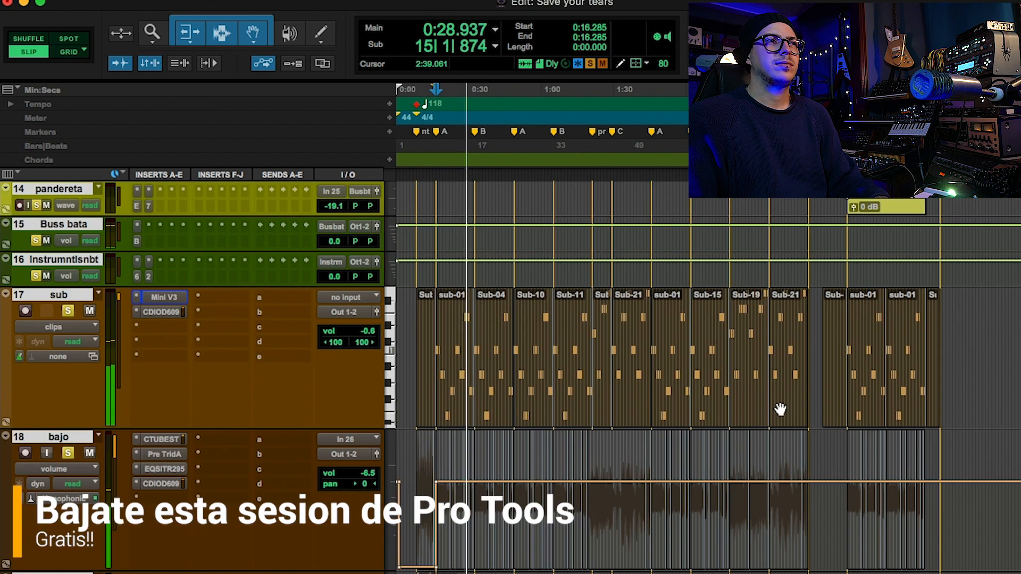
pyautogui.click(613, 131)
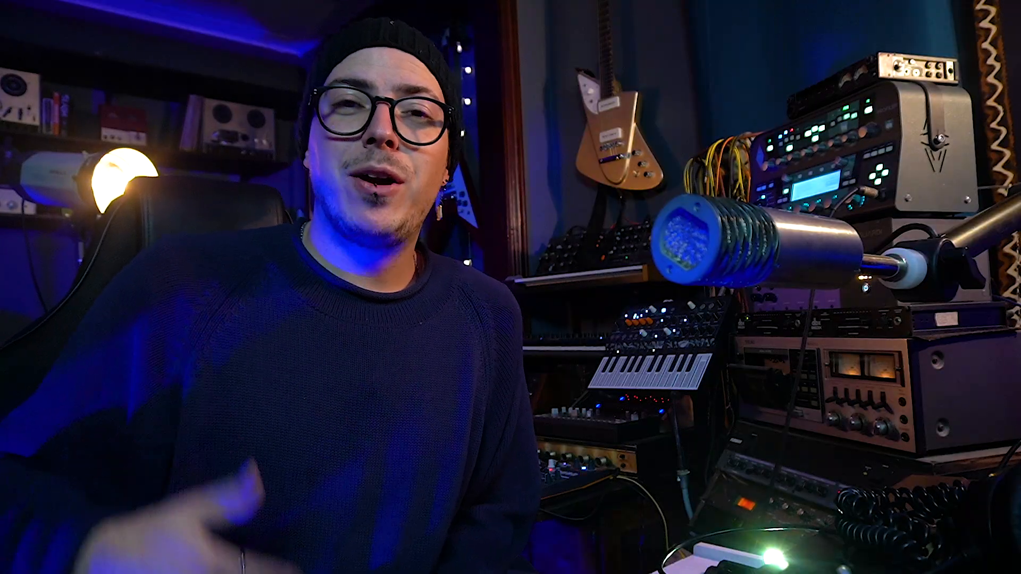